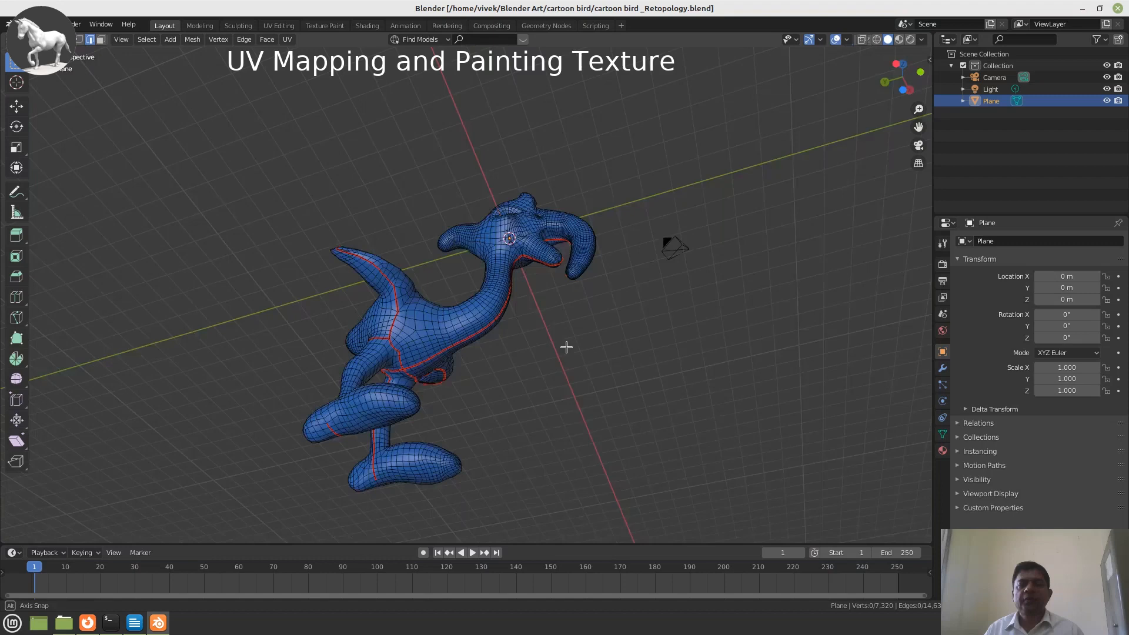
Select the whole centre-line edge loop running up the bird's rear from the point where the existing seams meet.
middle_drag(567, 347, 213, 351)
scroll(343, 358, up, 2)
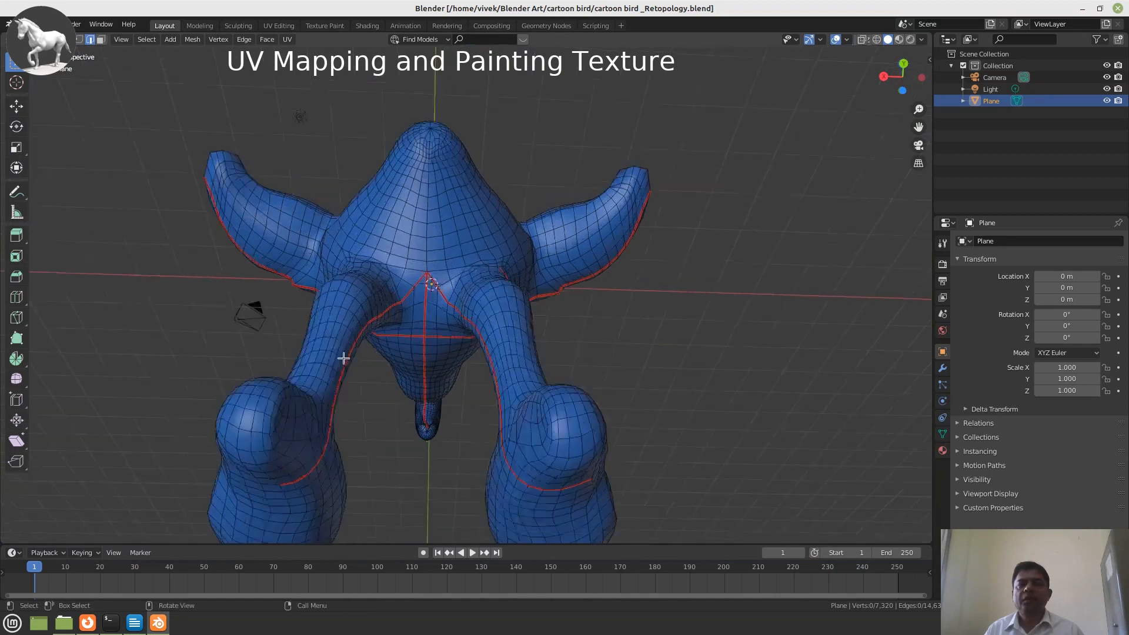
scroll(343, 358, up, 2)
shift+click(408, 316)
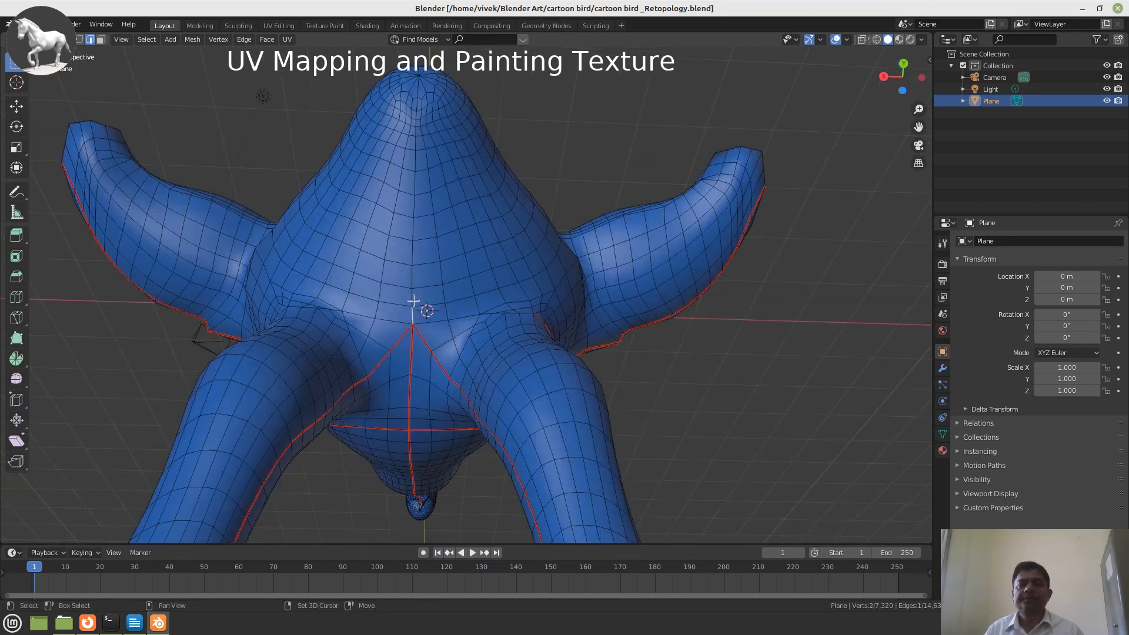
click(147, 40)
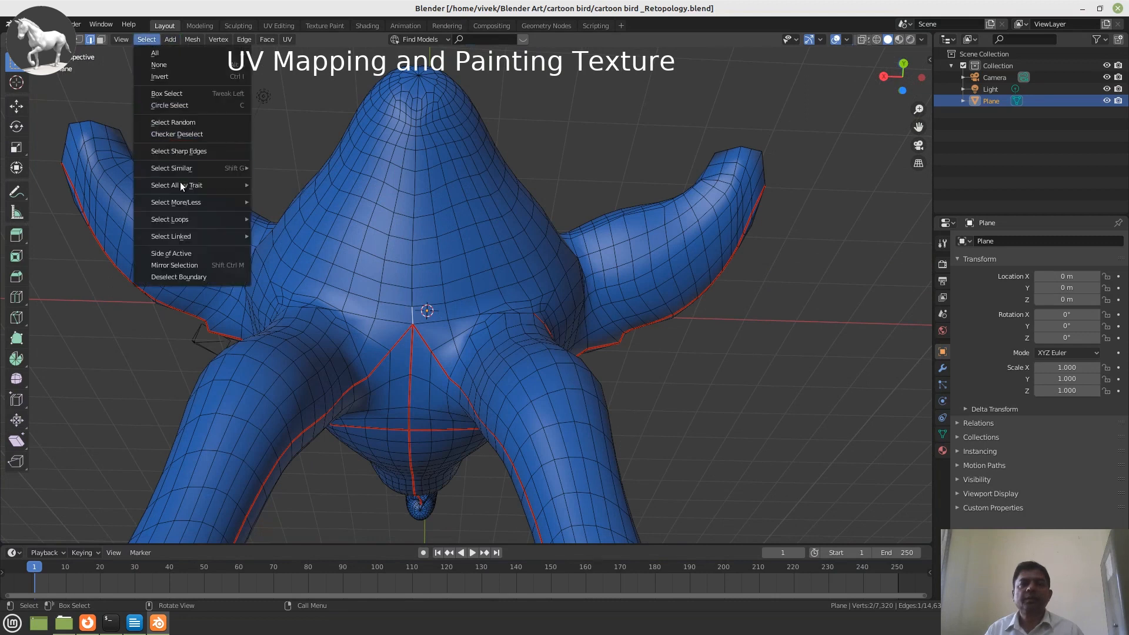
click(276, 220)
scroll(291, 223, down, 2)
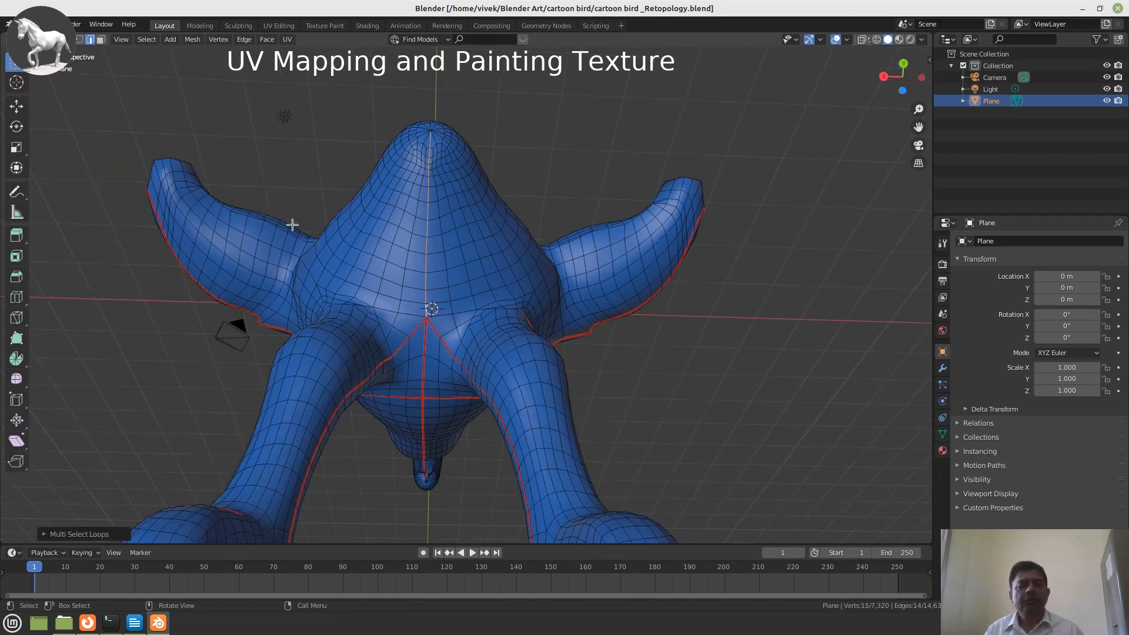
Mark the selected centre-line edge loop as a seam and save the file.
key(ctrl+e)
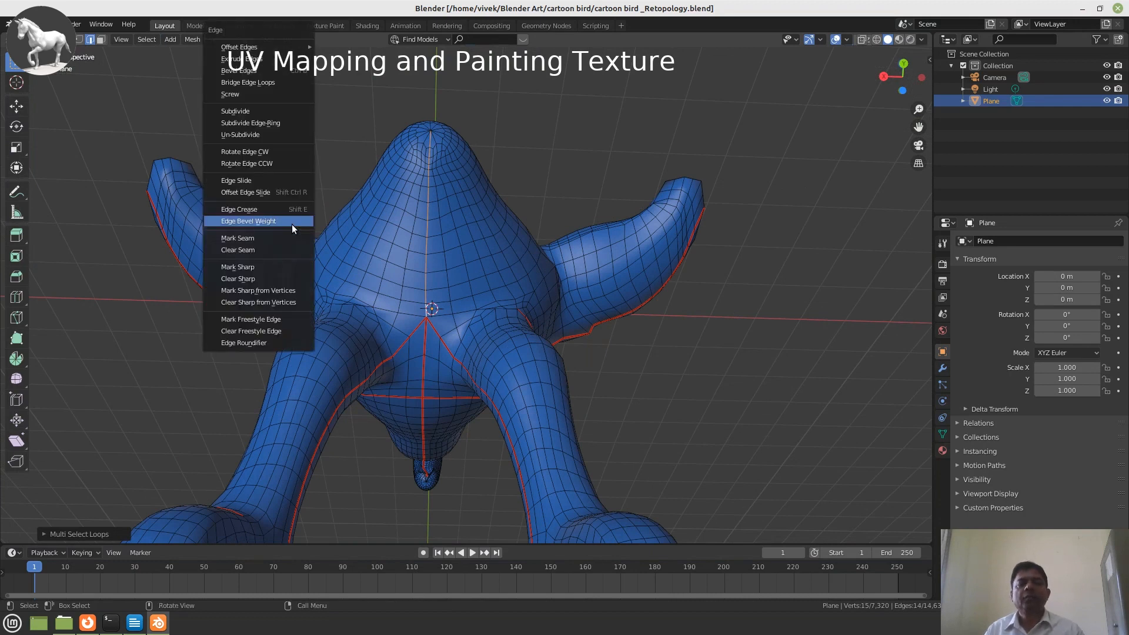
click(269, 267)
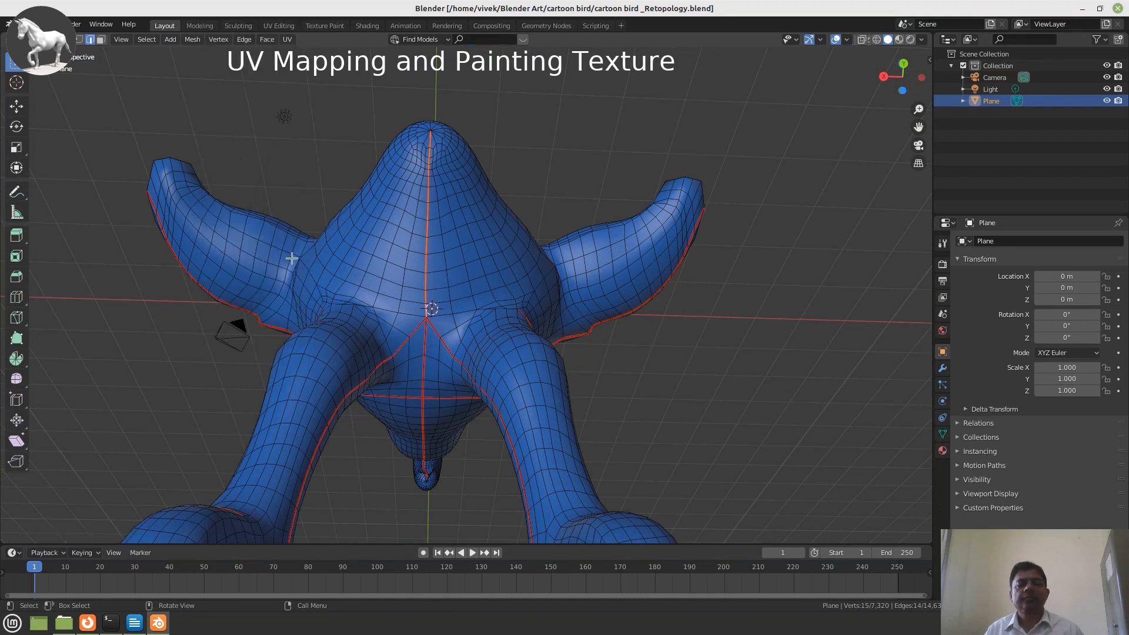
key(ctrl)
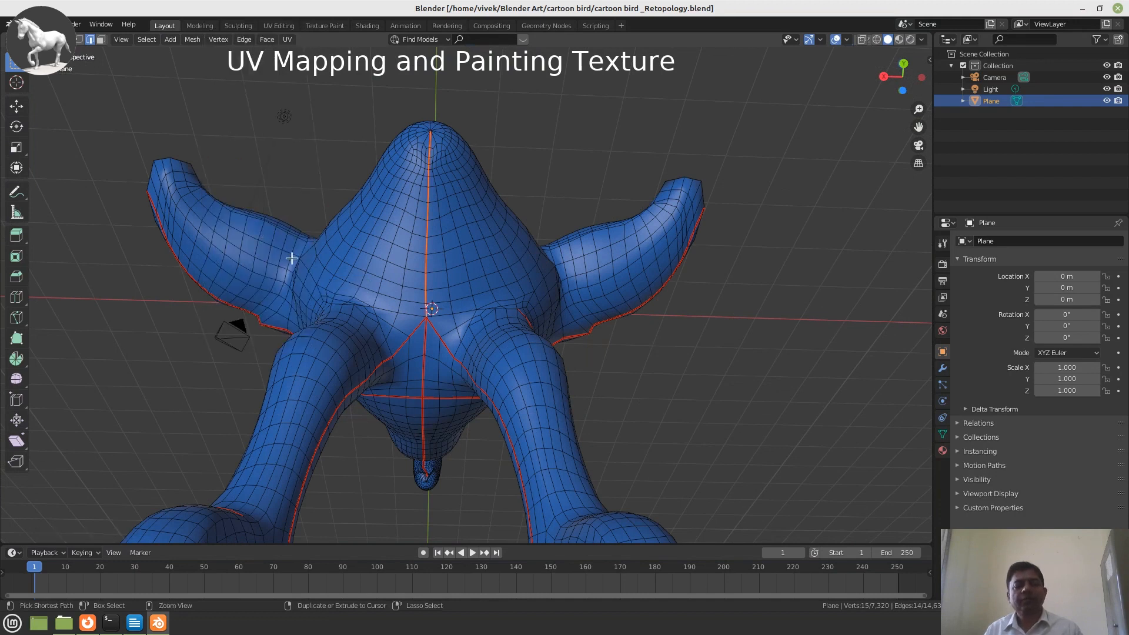
key(ctrl+s)
Select the entire bird mesh and switch to the UV Editing workspace.
scroll(300, 235, down, 3)
middle_drag(310, 209, 333, 237)
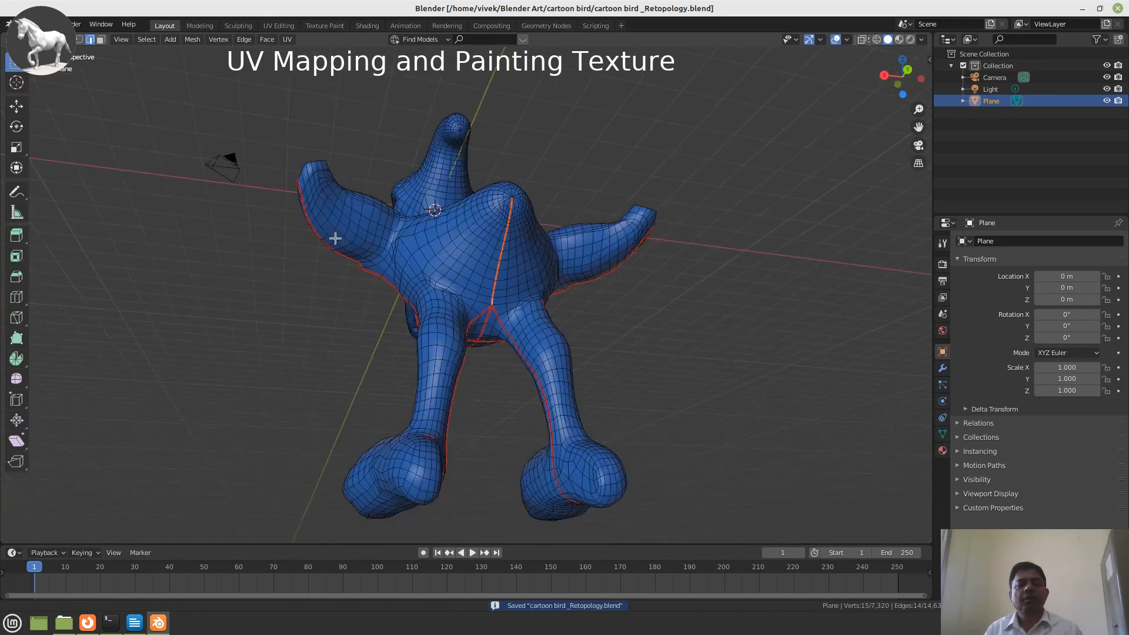
key(a)
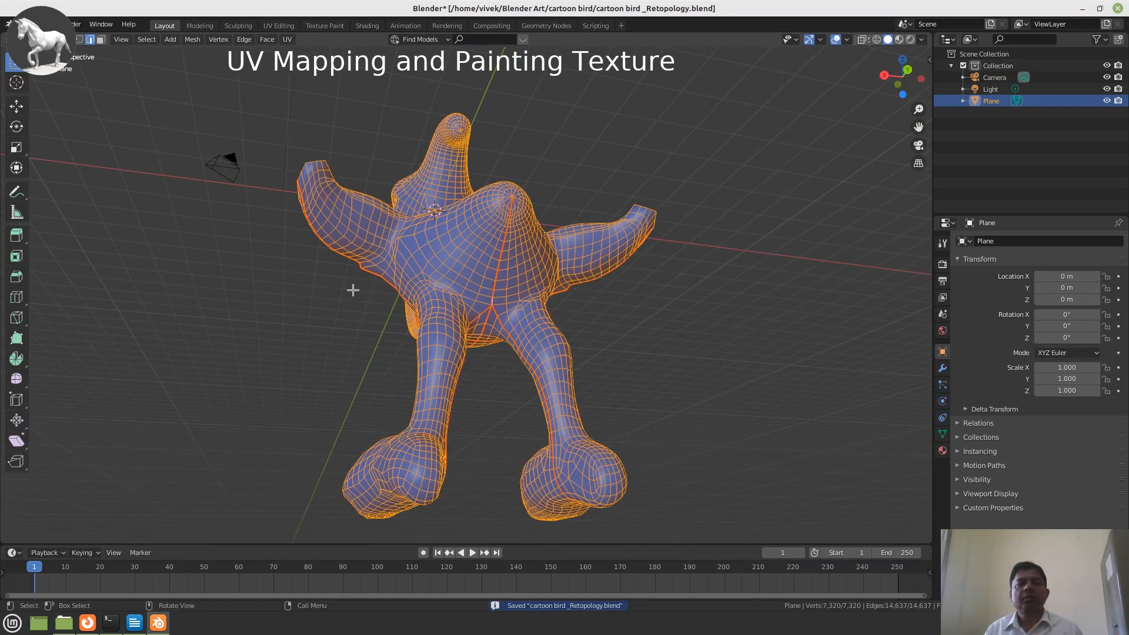
click(273, 24)
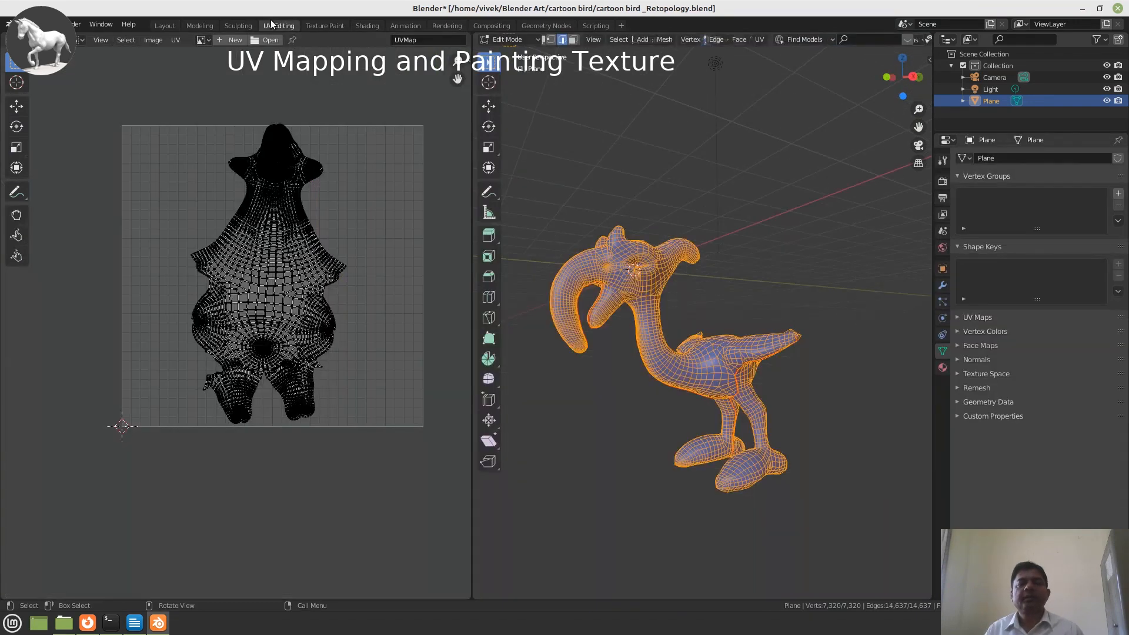
scroll(273, 253, up, 1)
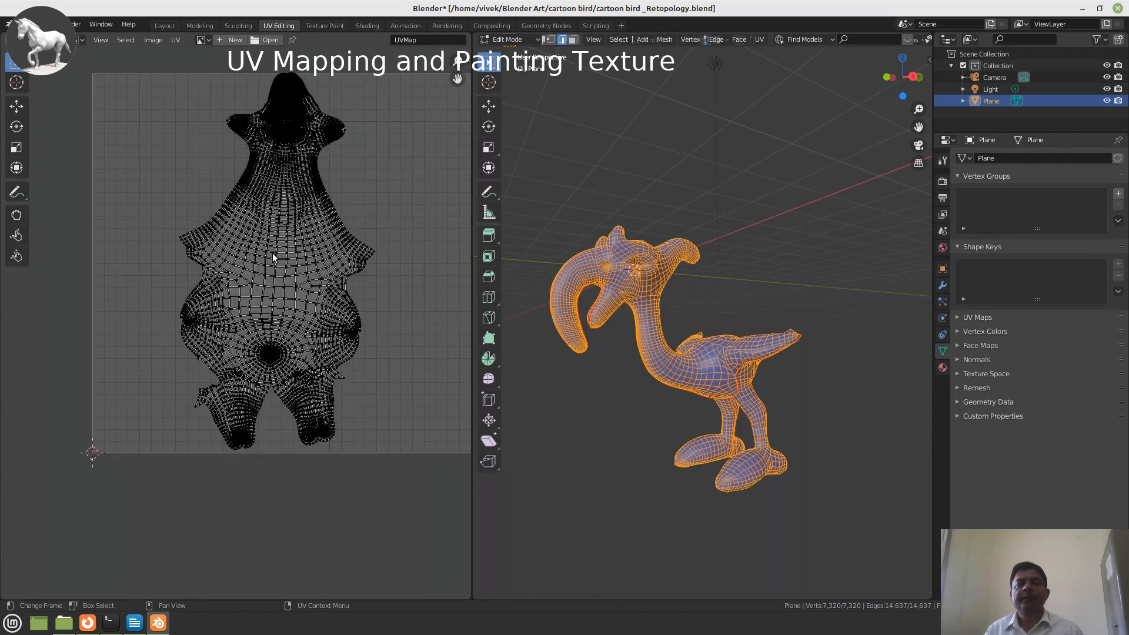
middle_drag(269, 257, 244, 288)
middle_drag(693, 334, 707, 335)
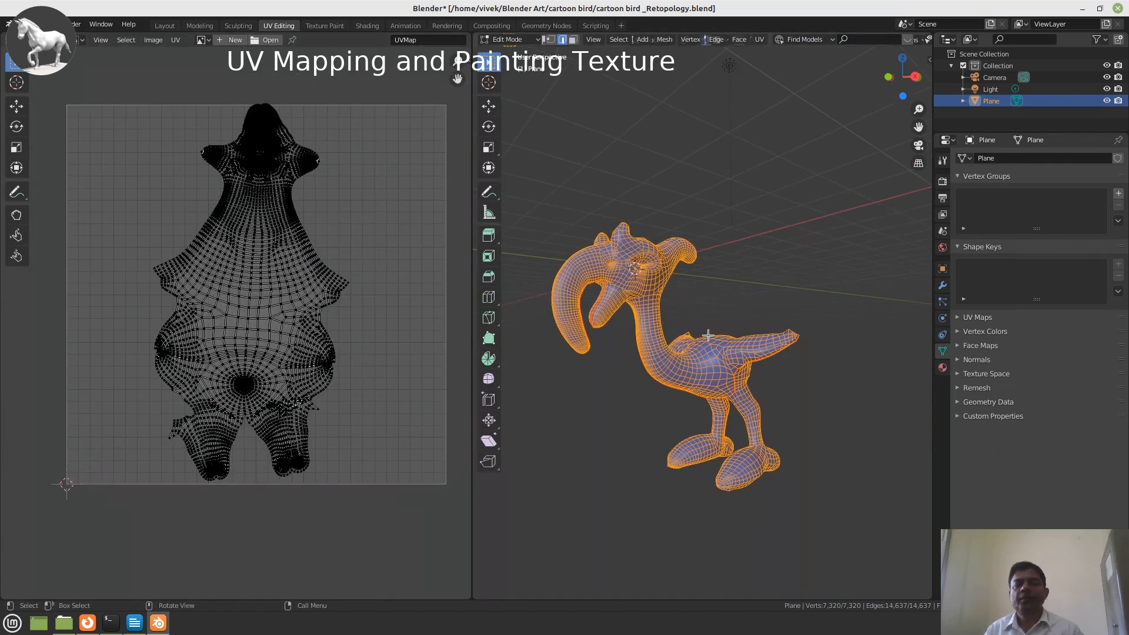
Reset the UVs of the whole mesh and unwrap it again along the marked seams.
key(u)
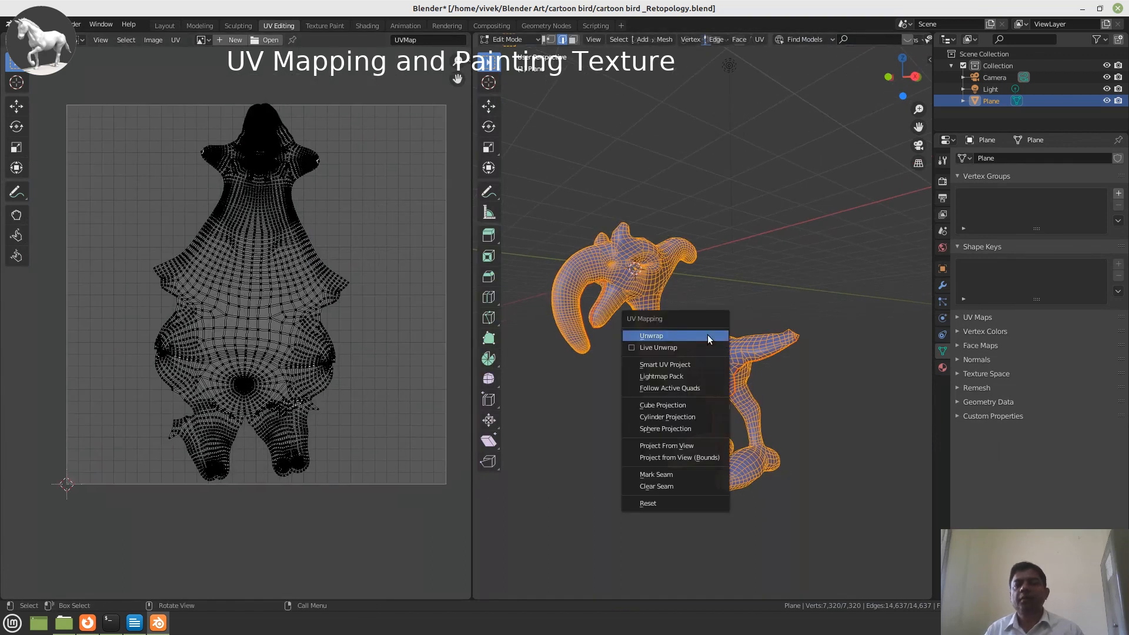
click(691, 505)
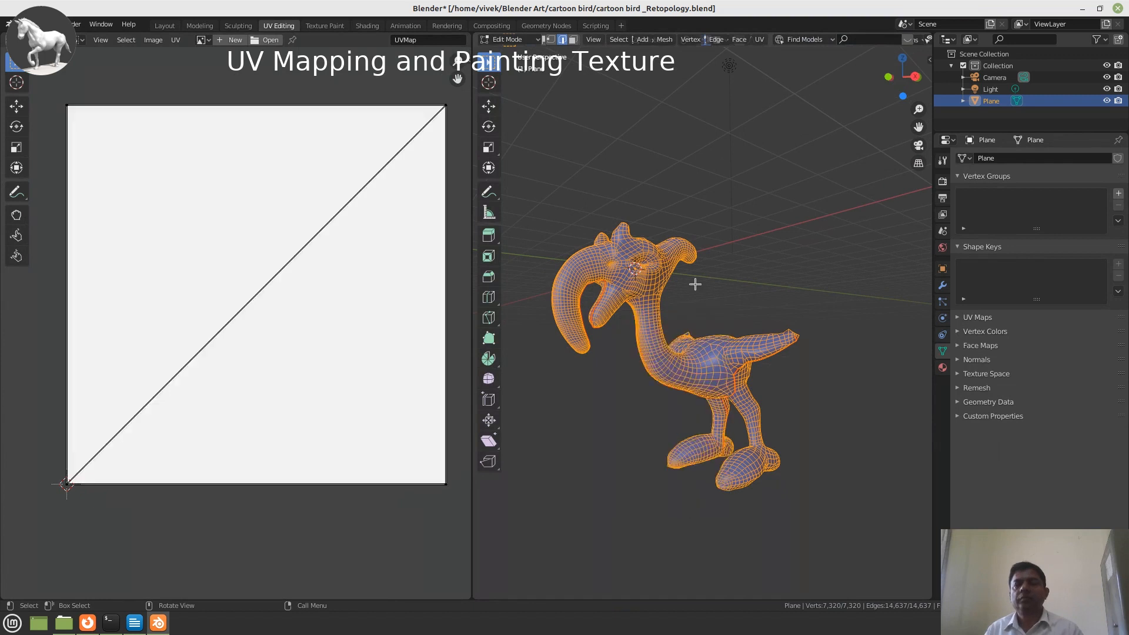
key(u)
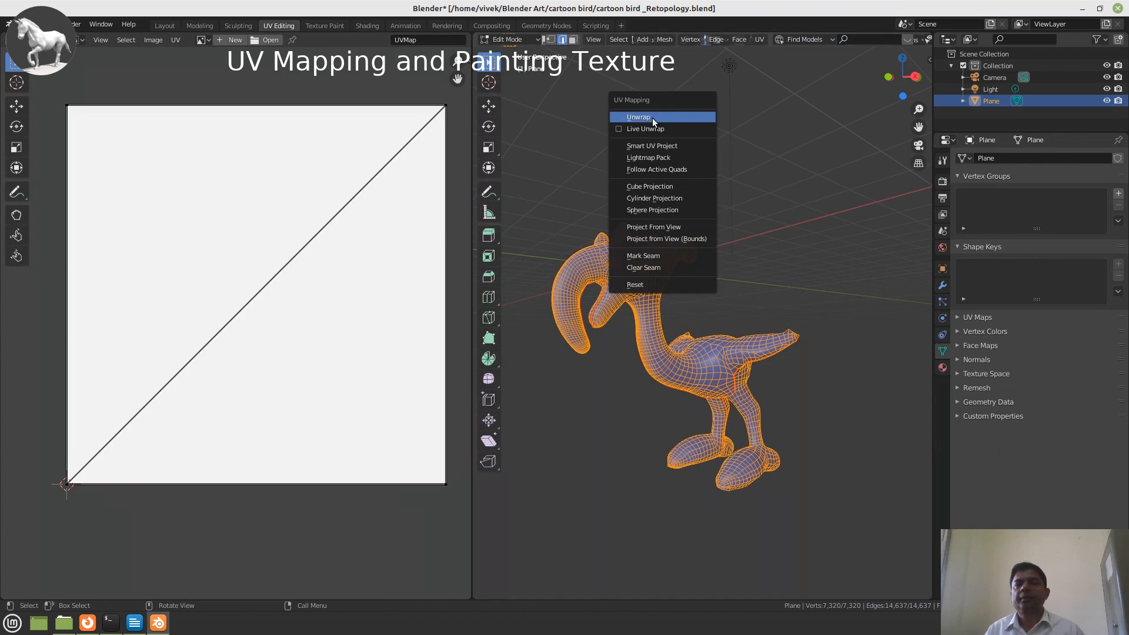
click(651, 117)
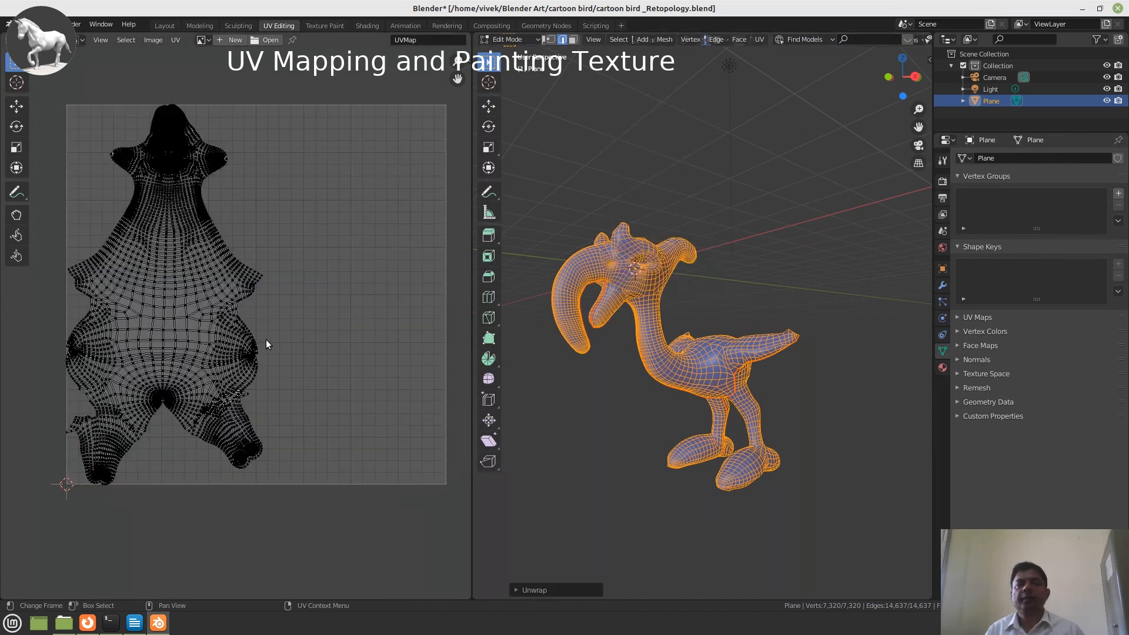
Select all UVs, move the island to the middle of the UV square and rotate it slightly clockwise.
scroll(266, 344, up, 1)
scroll(265, 344, down, 1)
key(a)
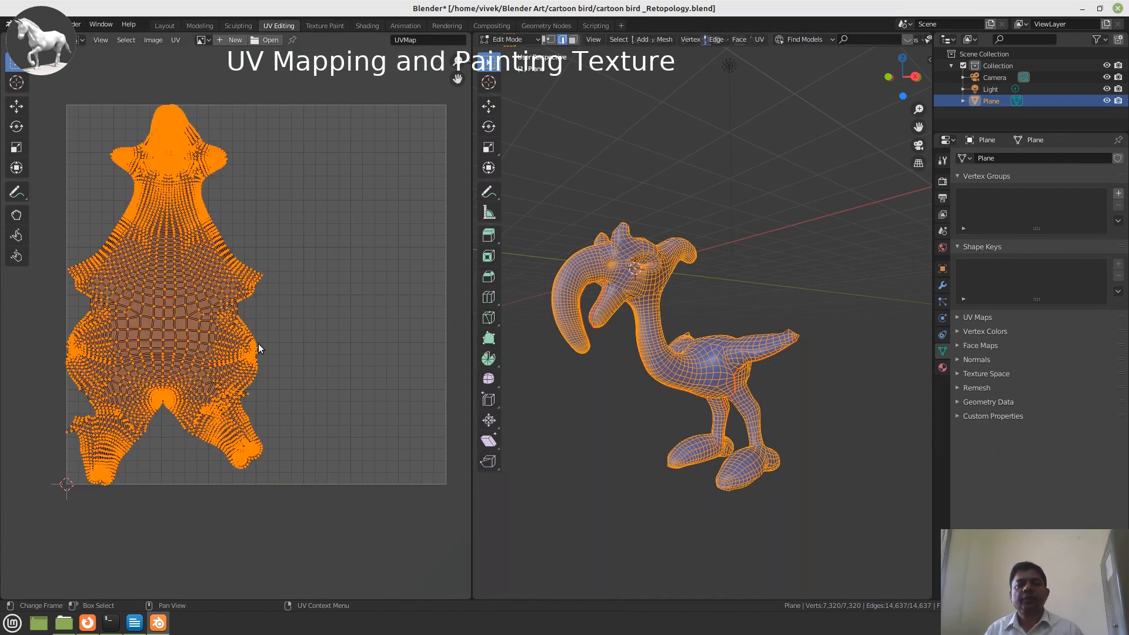
key(g)
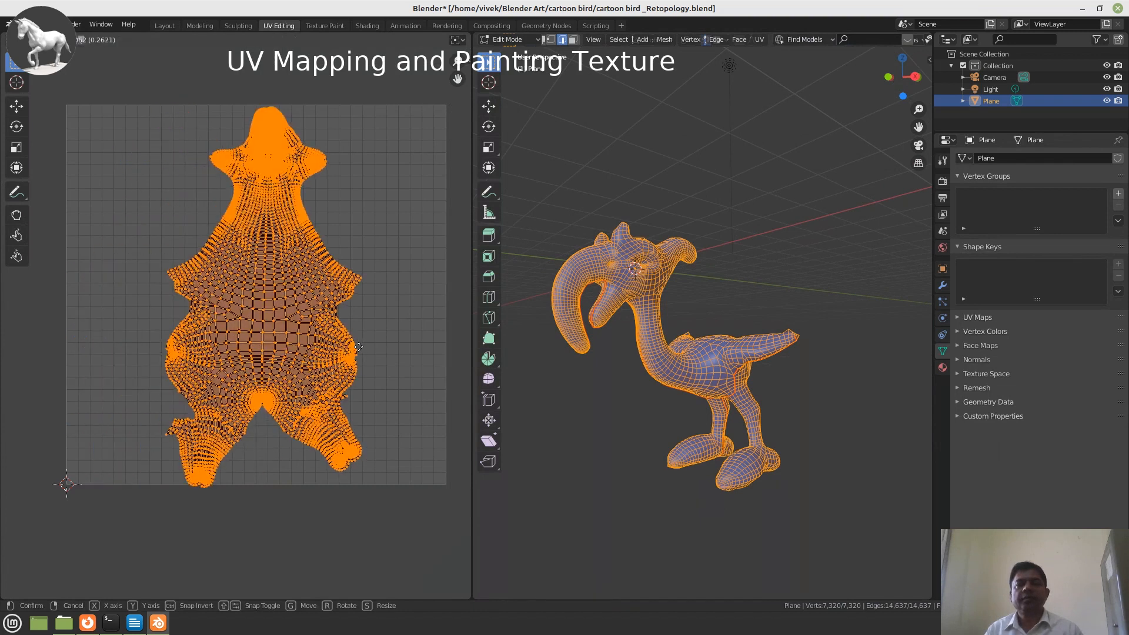
click(357, 348)
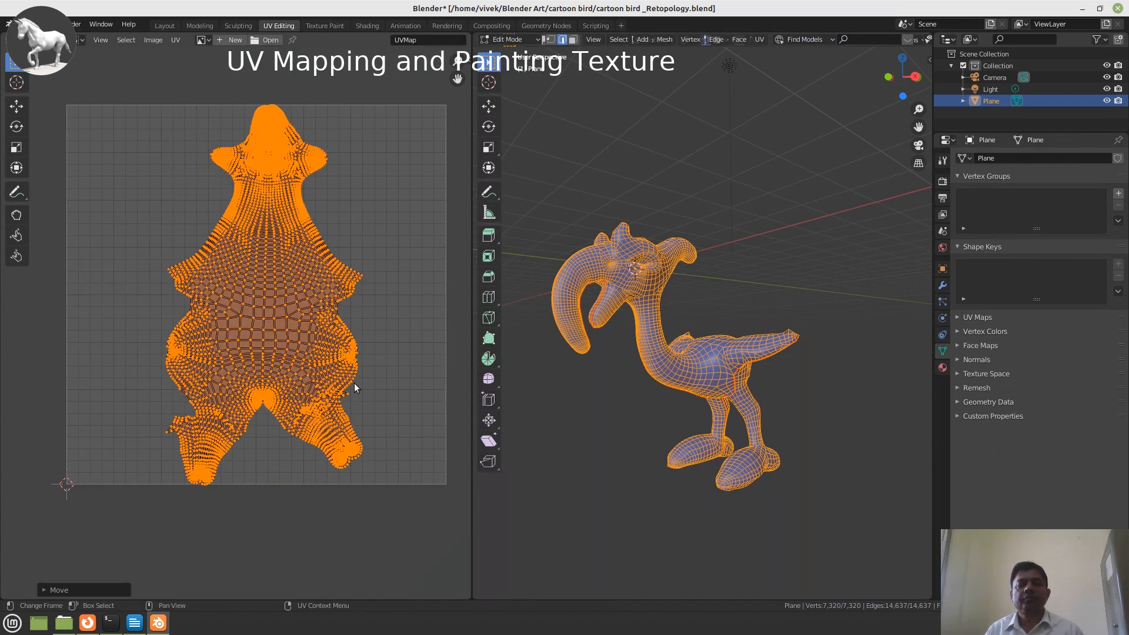
key(g)
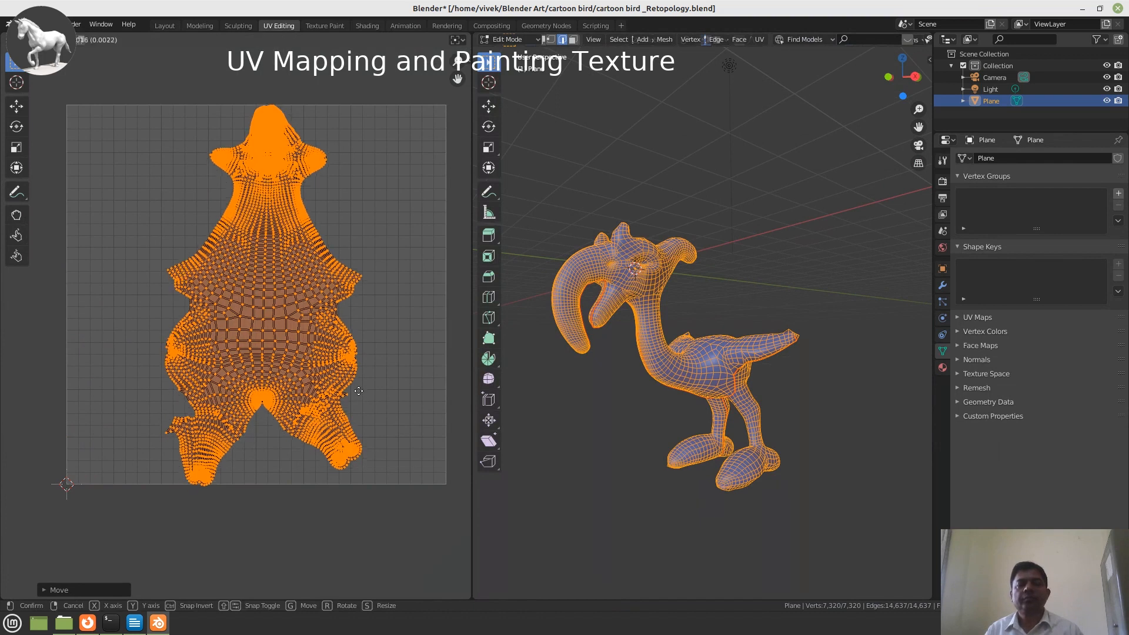
key(s)
click(349, 404)
Examine the unwrapped island up close and the bird's seams and mesh from both sides.
scroll(349, 404, up, 1)
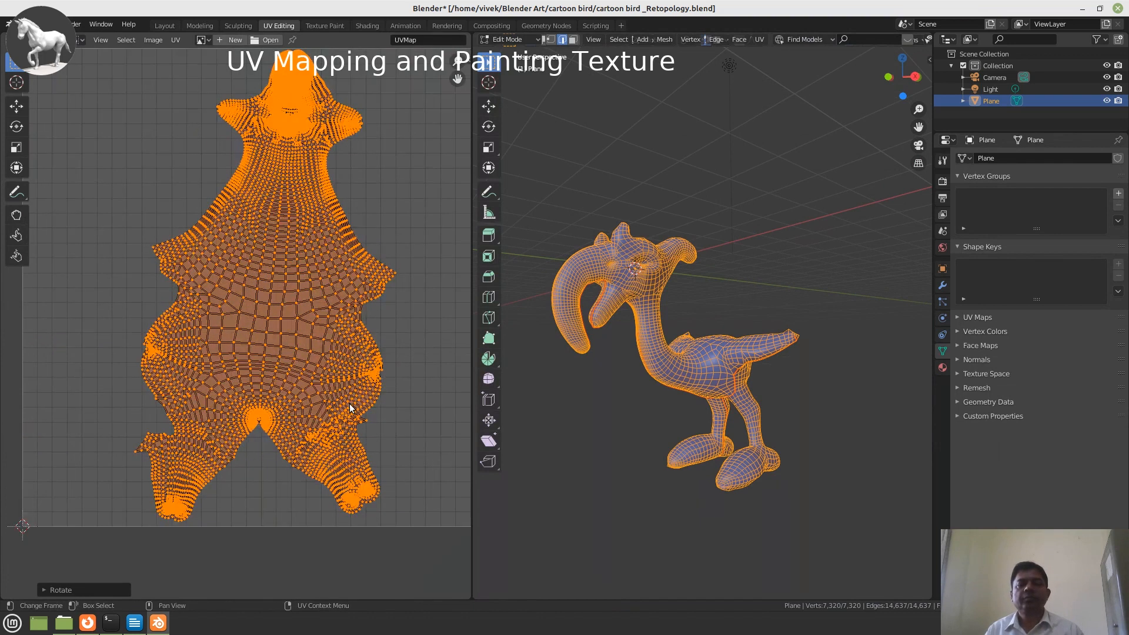
scroll(350, 406, up, 1)
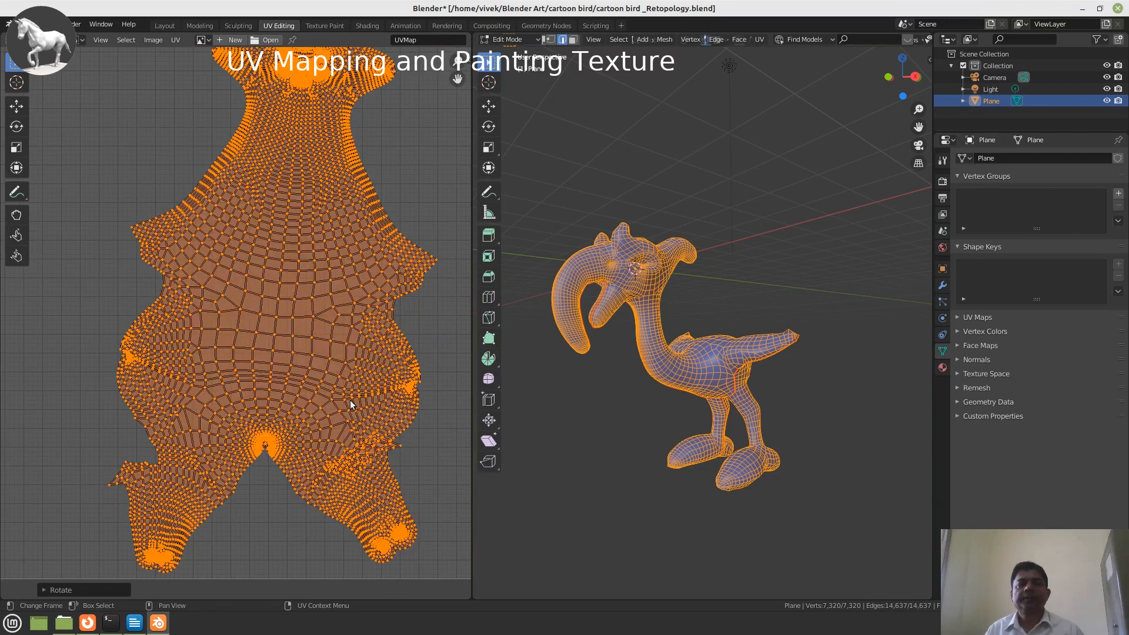
scroll(347, 401, up, 2)
scroll(329, 383, down, 5)
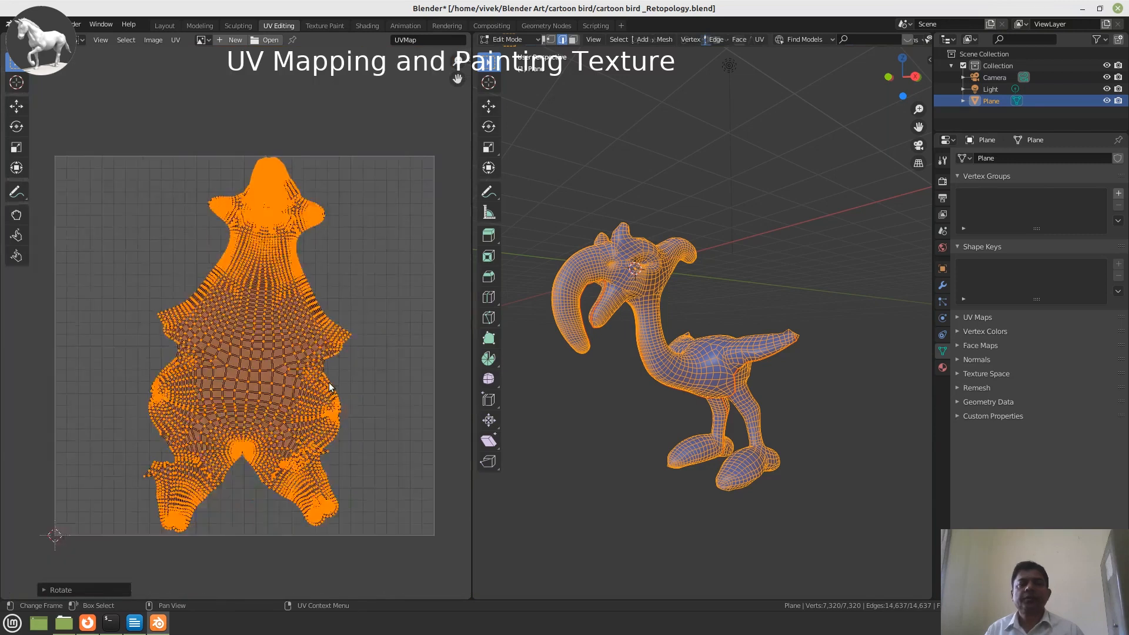
scroll(329, 385, up, 2)
middle_drag(315, 338, 311, 415)
middle_drag(615, 388, 786, 411)
click(786, 411)
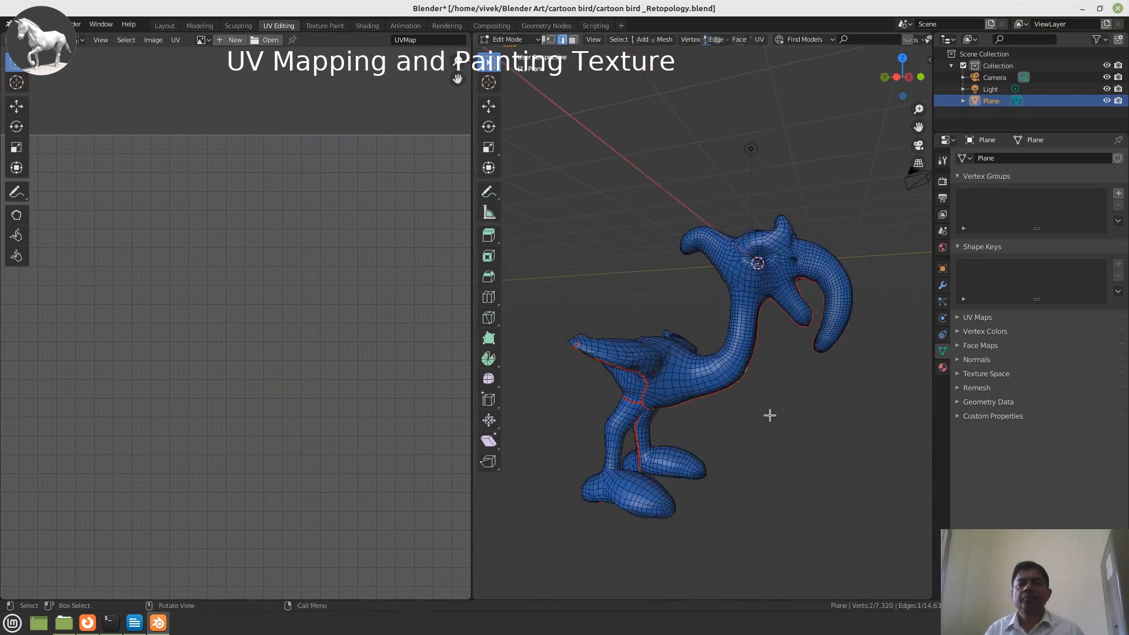
key(a)
scroll(686, 411, down, 2)
scroll(331, 412, down, 3)
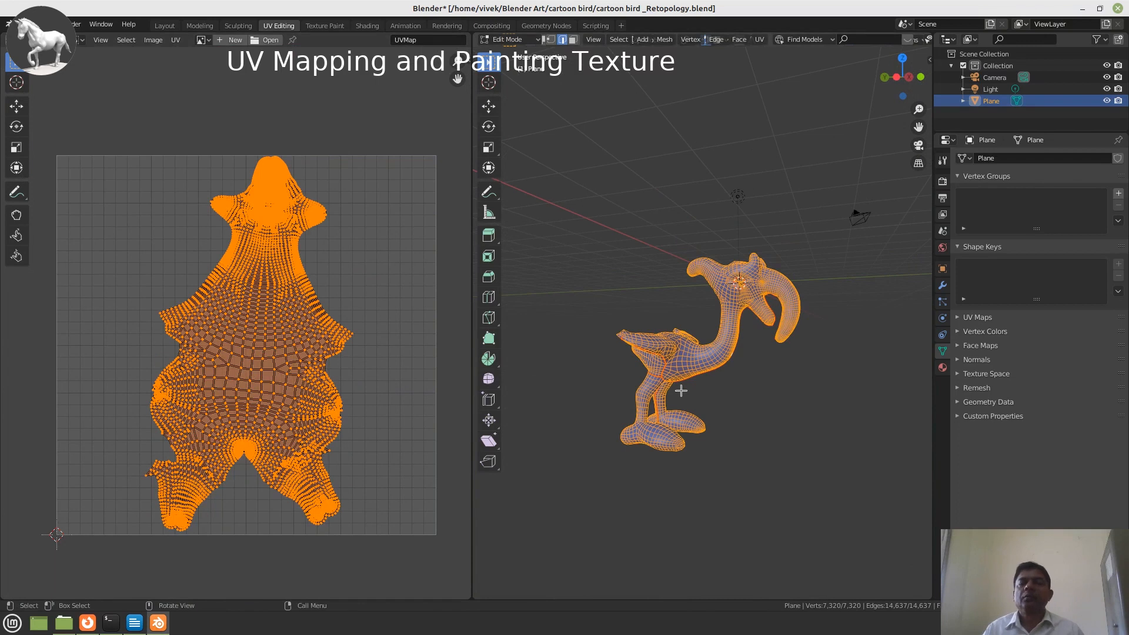
middle_drag(676, 393, 515, 429)
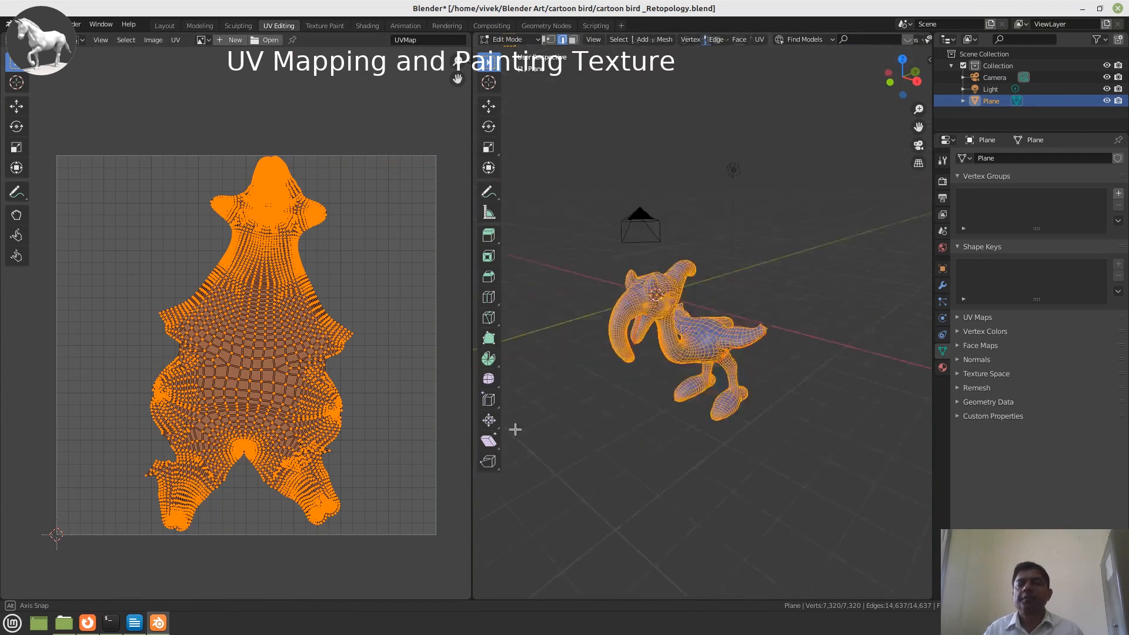
scroll(515, 429, up, 4)
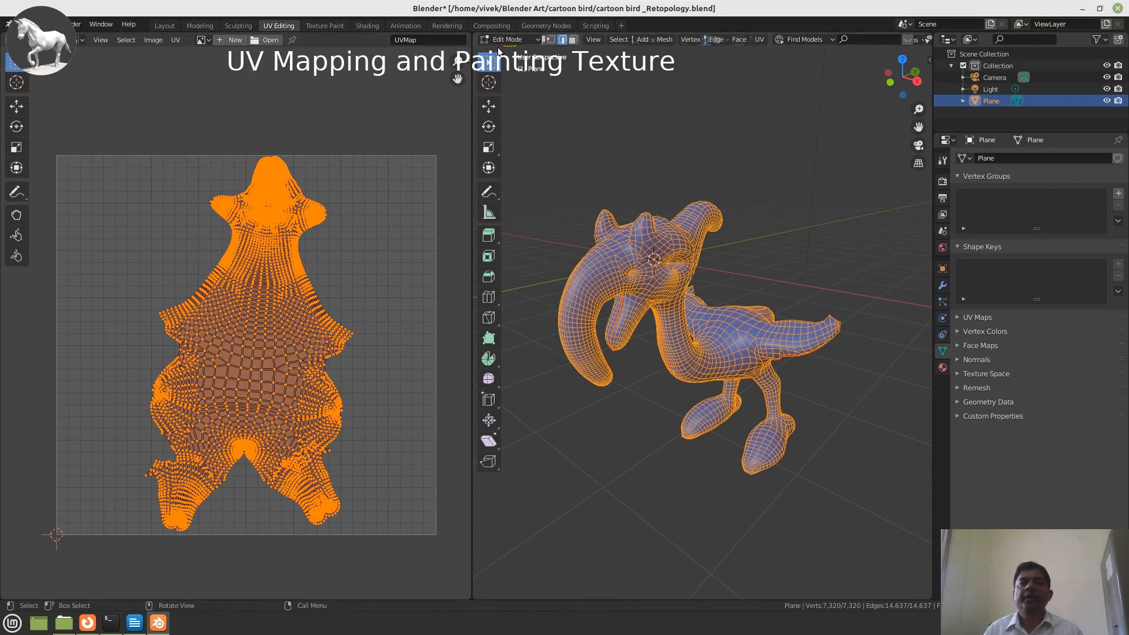
Switch to the Texture Paint workspace, widen the brush settings area and set the texture slot mode to Single Image.
click(323, 26)
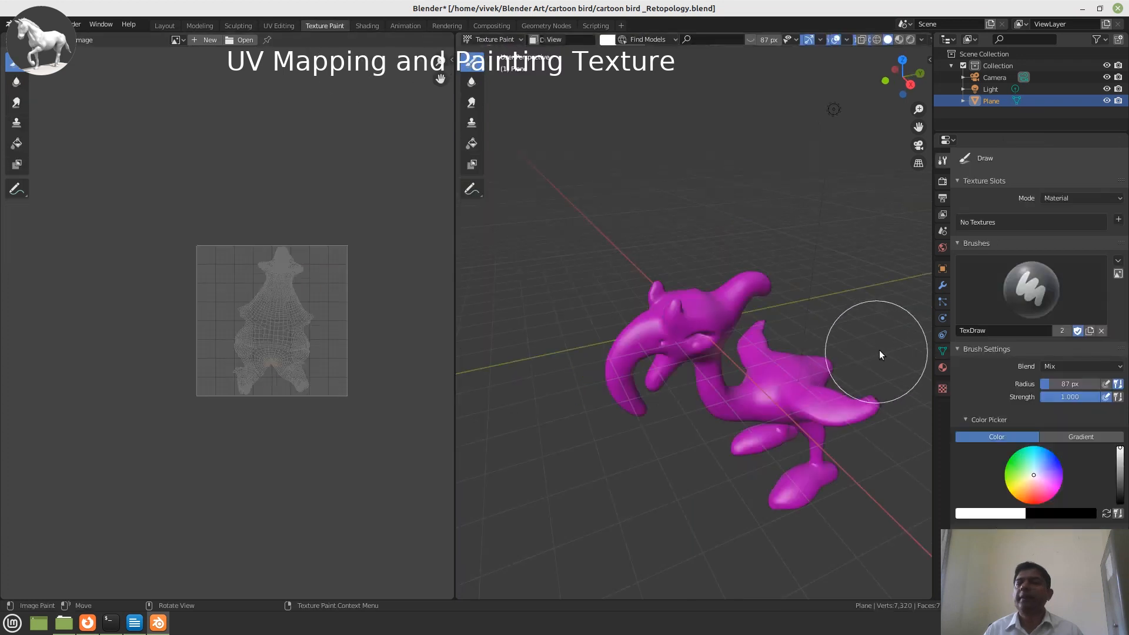
drag(930, 330, 870, 321)
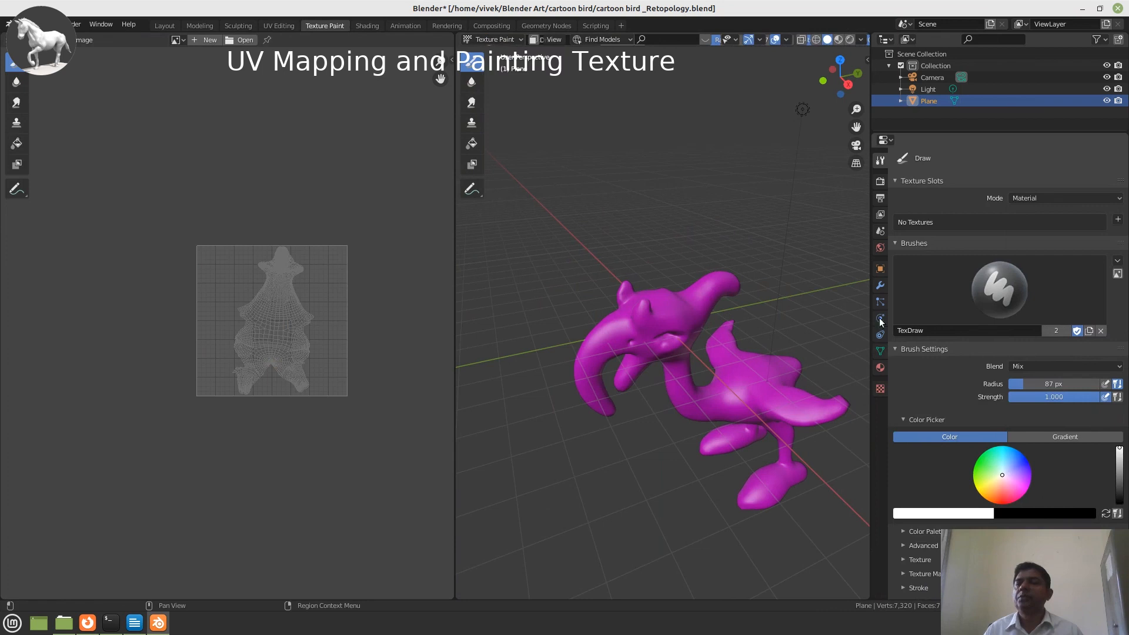
click(1083, 199)
click(1067, 222)
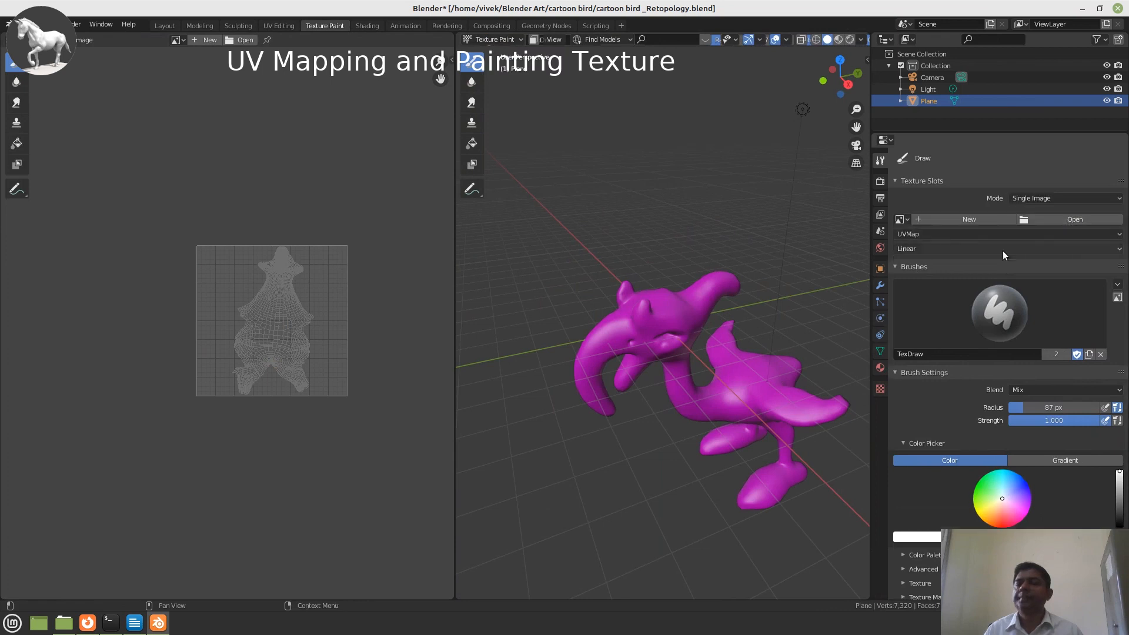
Start a new image for the texture slot and set its width to 2048 px.
click(979, 219)
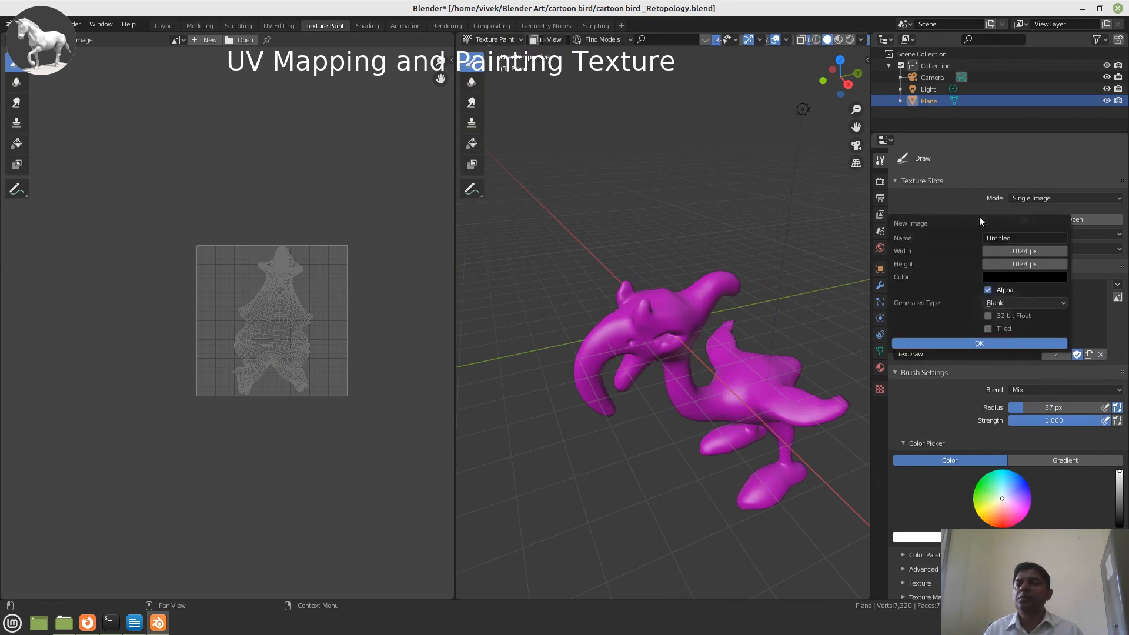
click(1017, 250)
text(20)
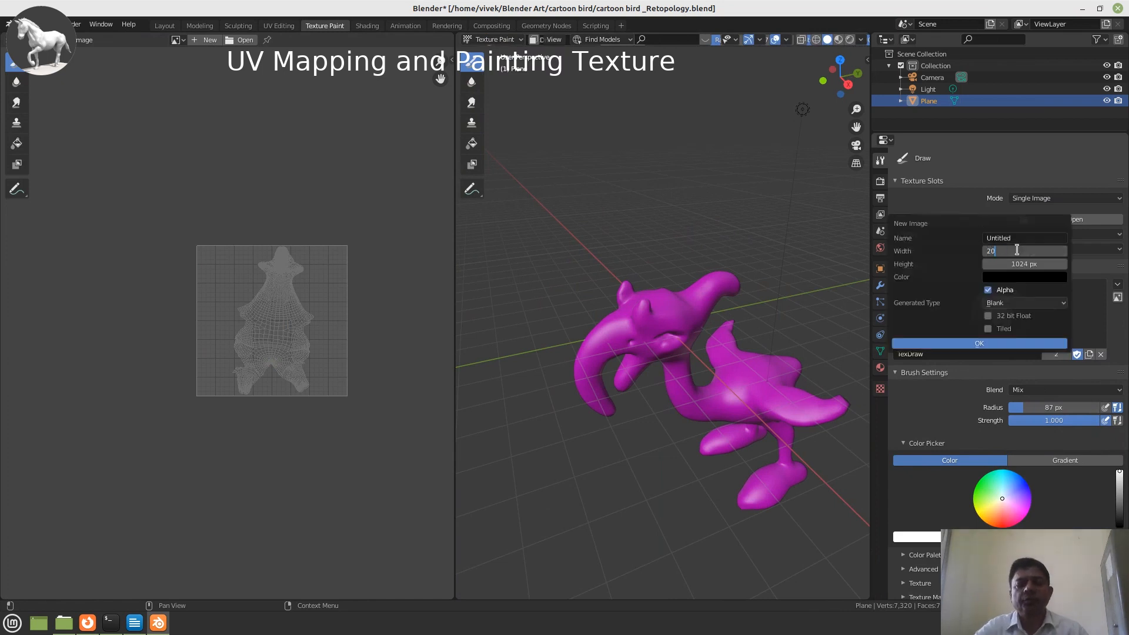
text(48)
key(Return)
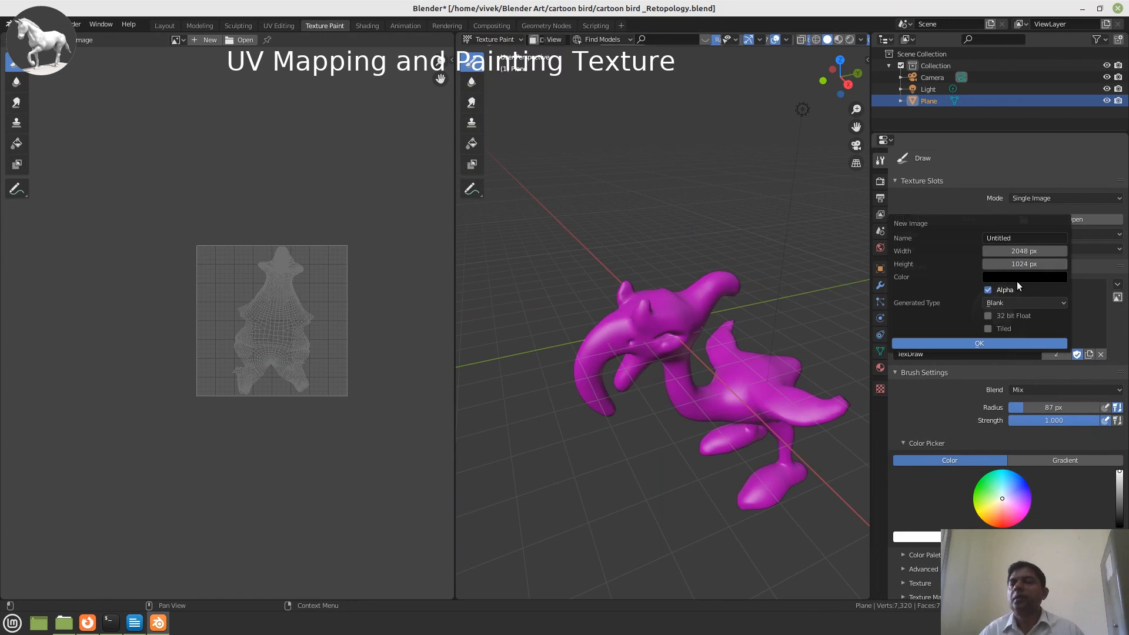
Set the new image's fill colour to light grey with a value of 0.811 and create the image.
click(1017, 279)
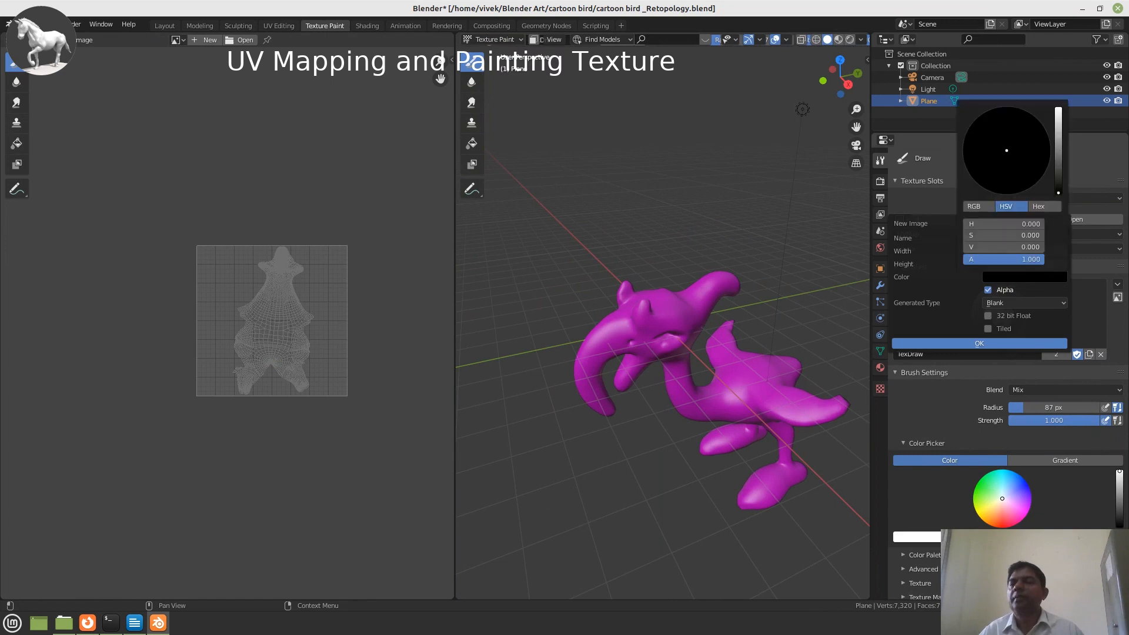
drag(1058, 192, 1058, 124)
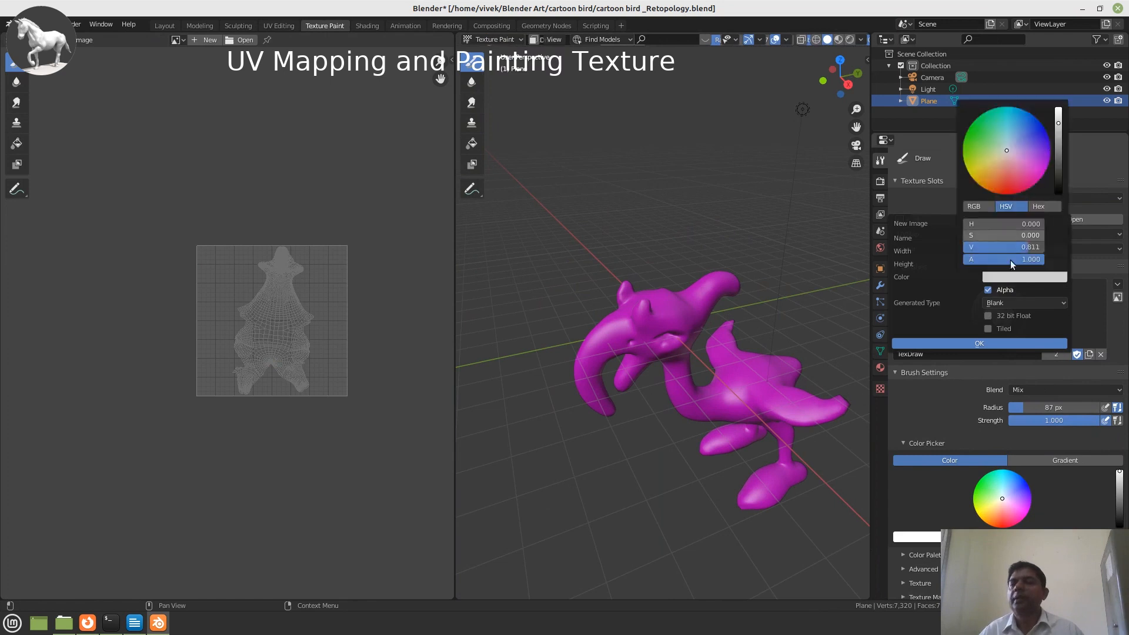
click(998, 343)
scroll(352, 368, down, 3)
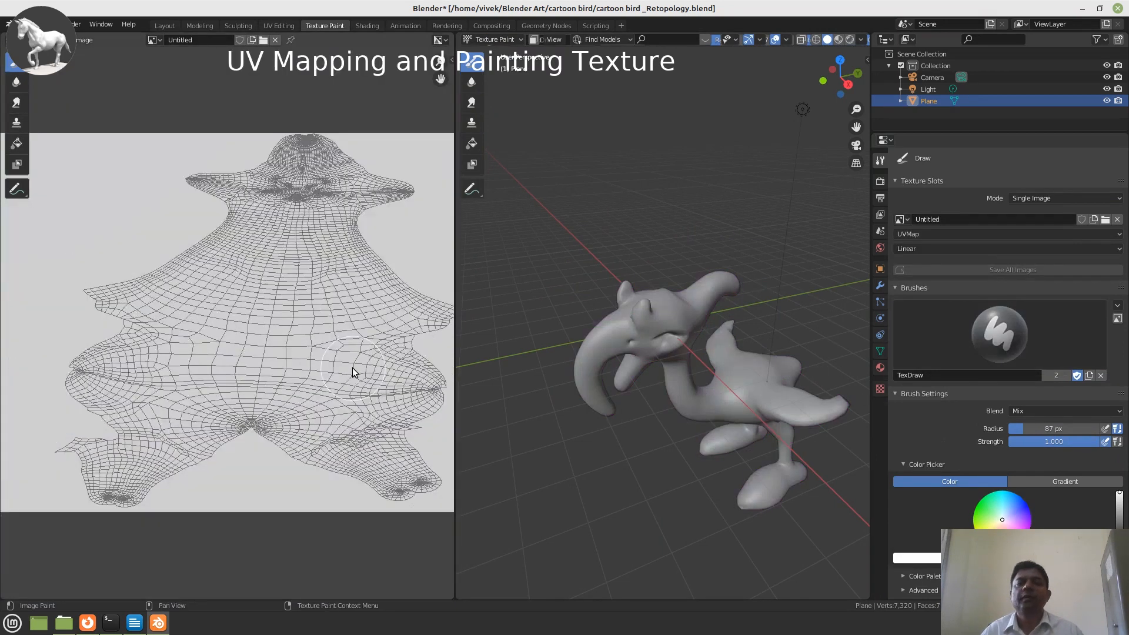
scroll(351, 368, down, 2)
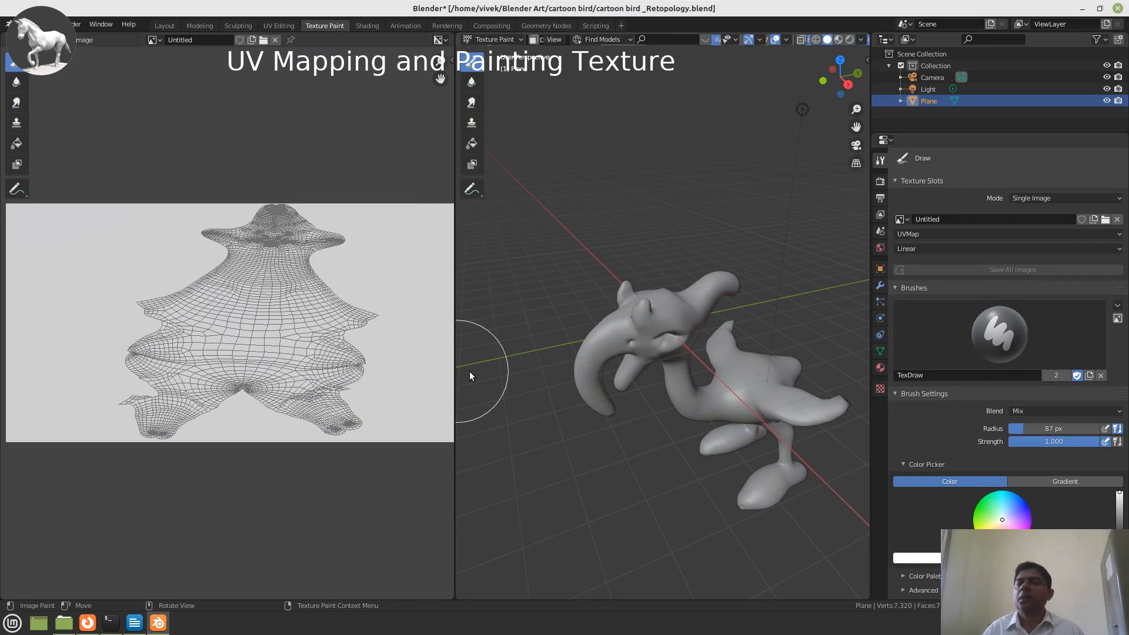
Set the brush colour to pale yellow and widen the 3D viewport slightly against the image editor.
scroll(990, 452, down, 4)
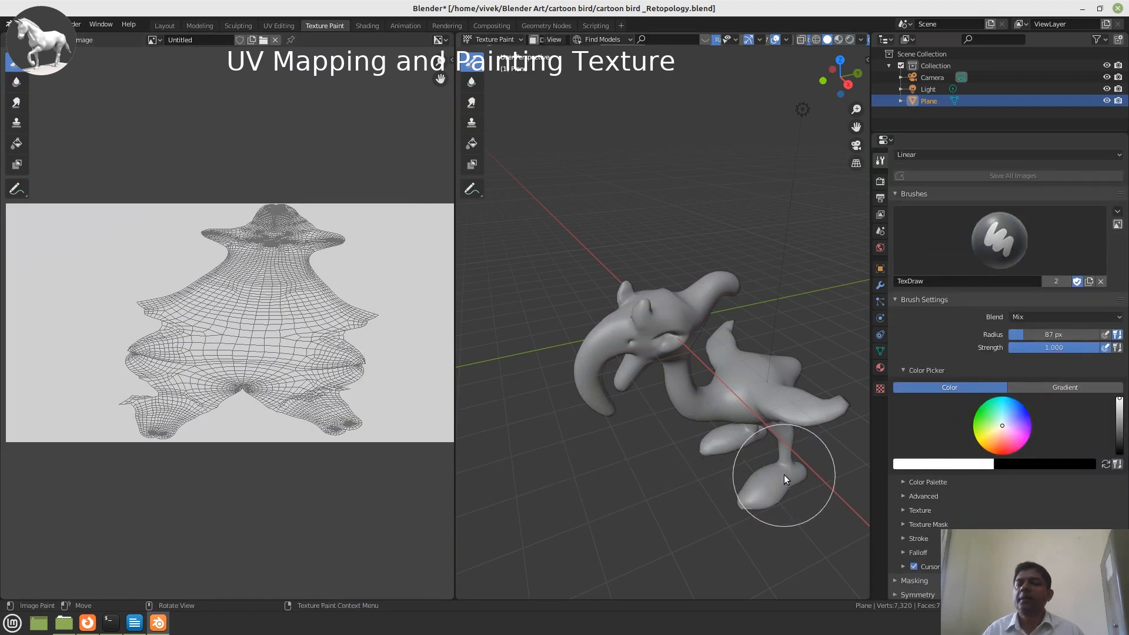
drag(1003, 431, 994, 429)
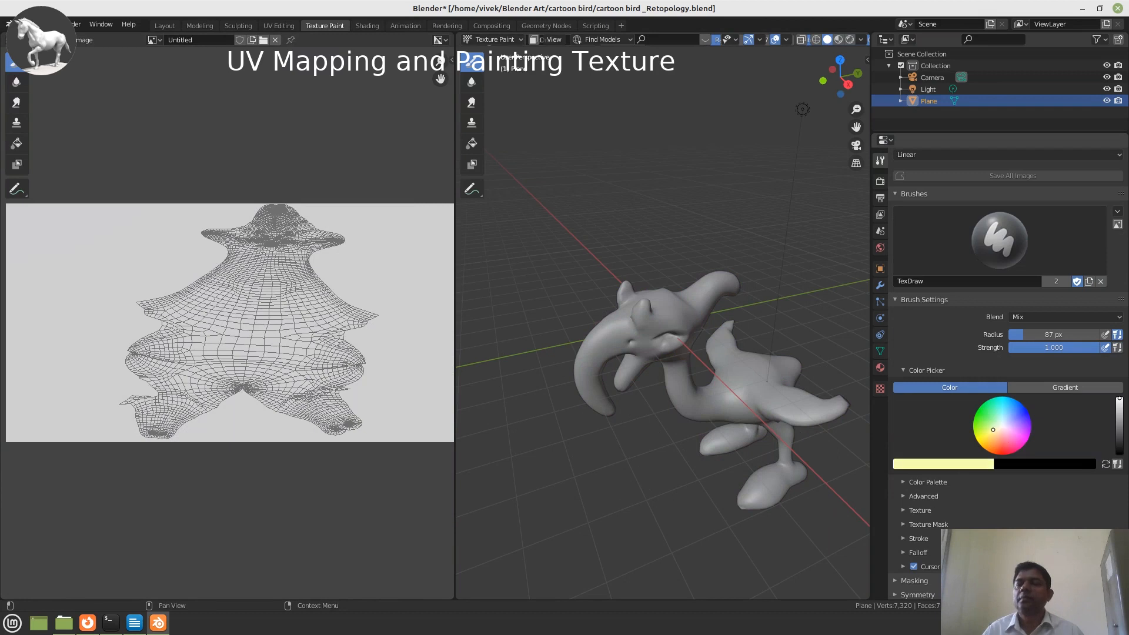
middle_drag(789, 428, 636, 390)
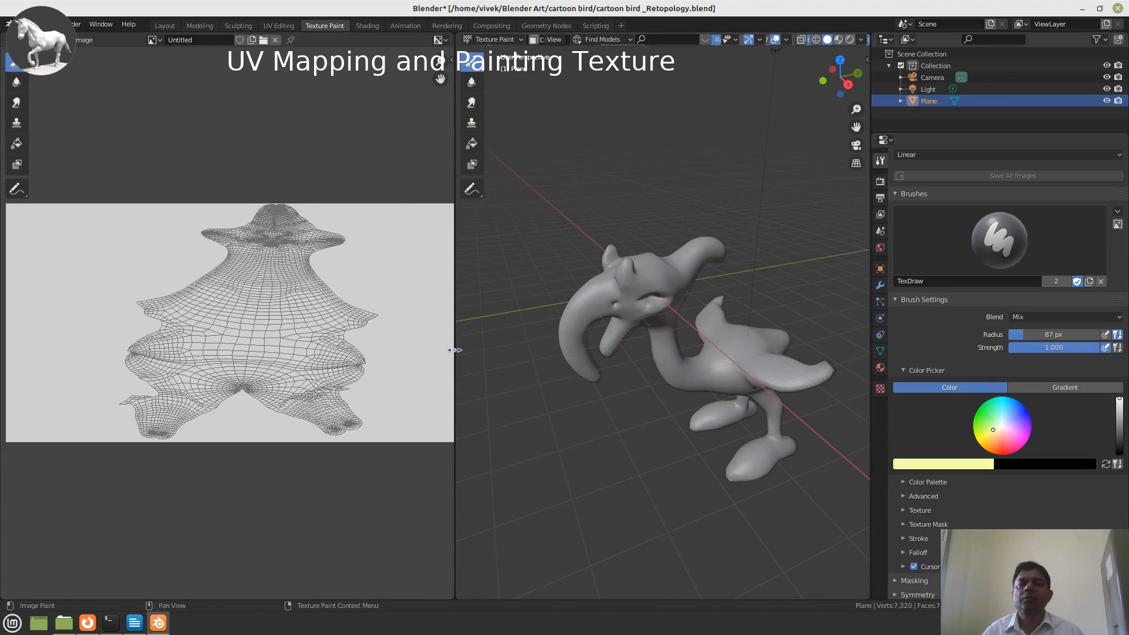
drag(455, 349, 421, 350)
Rename the new texture image as Color.
scroll(988, 337, up, 1)
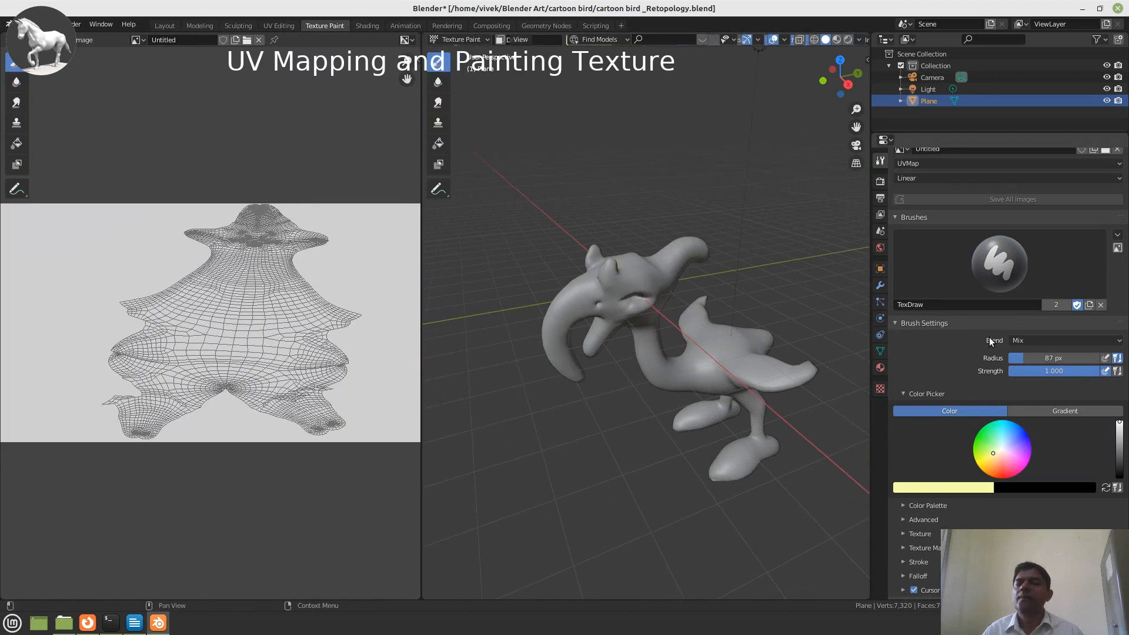
scroll(989, 337, up, 3)
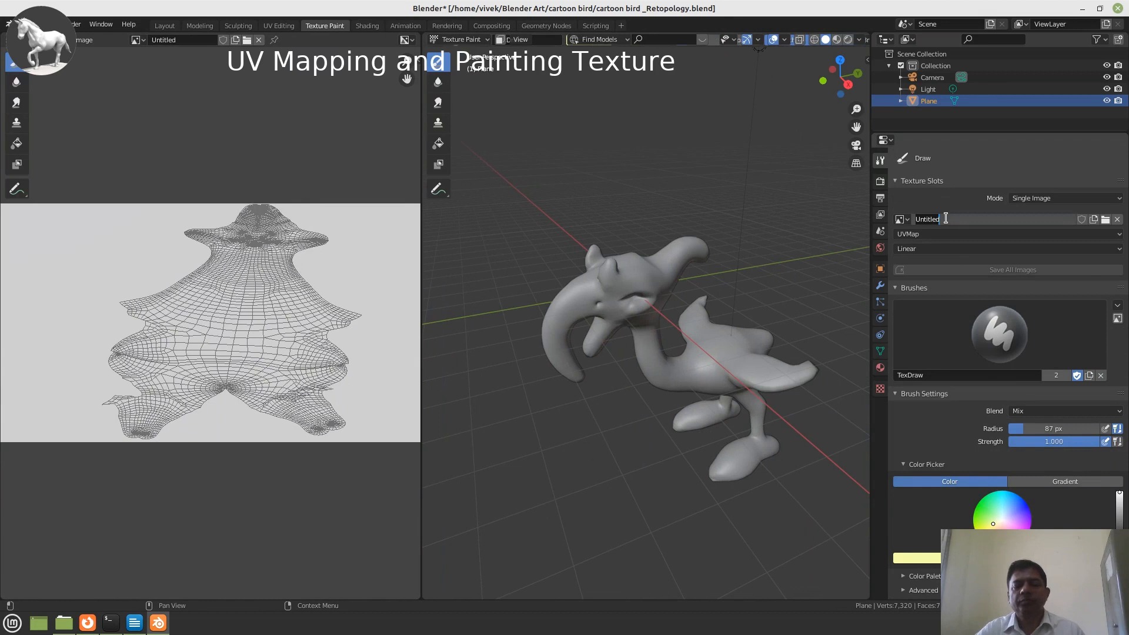
text(Co)
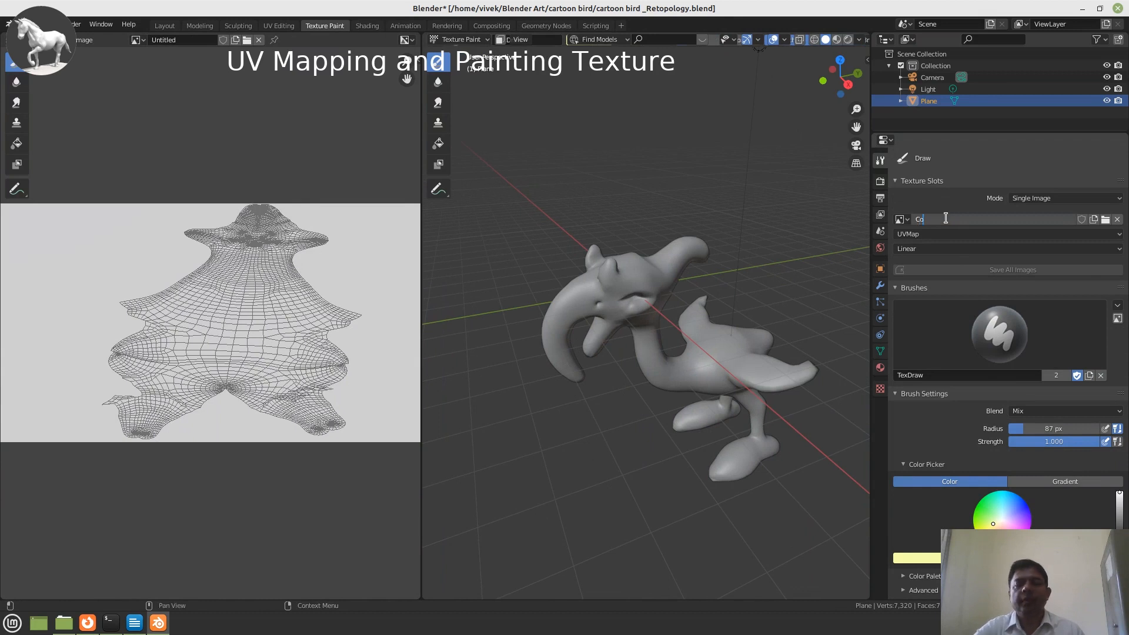
text(lor)
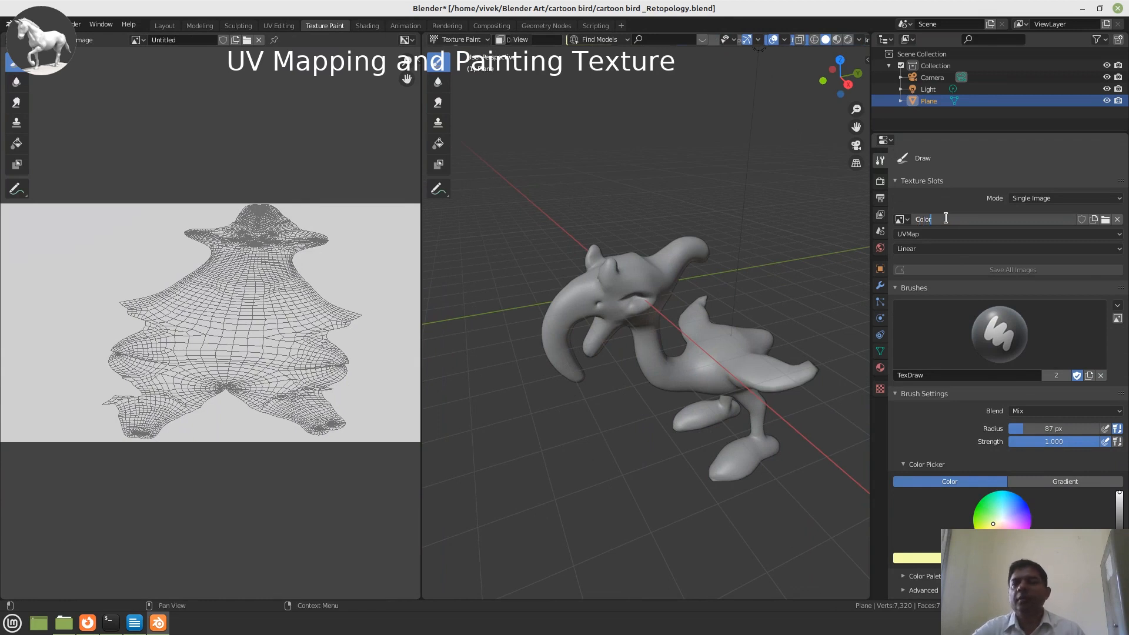
key(Return)
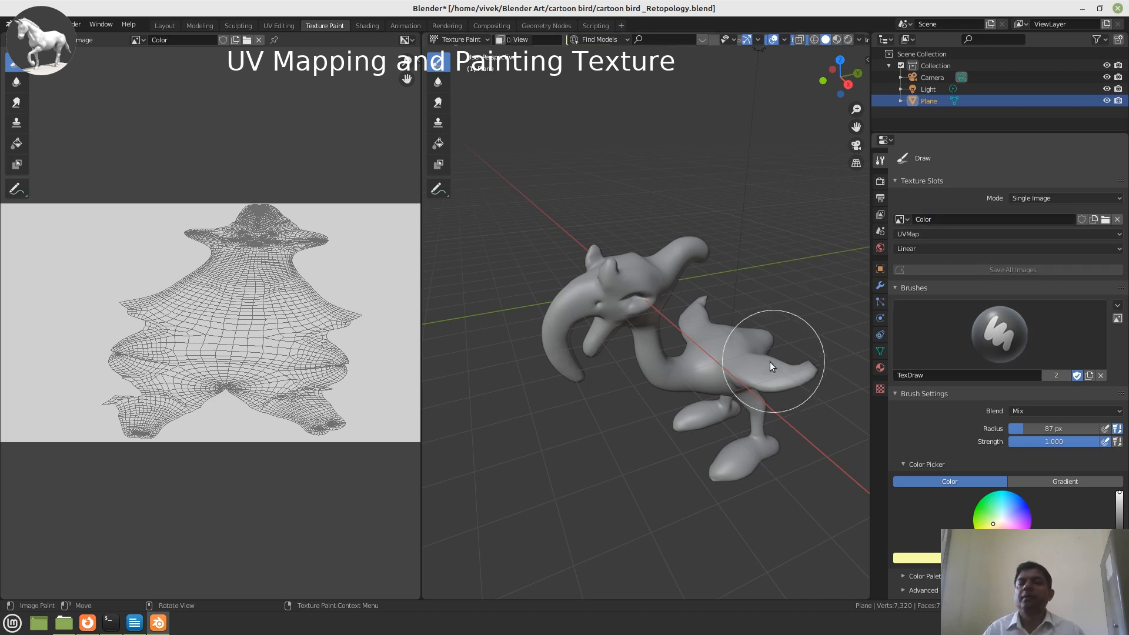
Expand the symmetry settings of the texture paint brush.
middle_drag(715, 369, 673, 376)
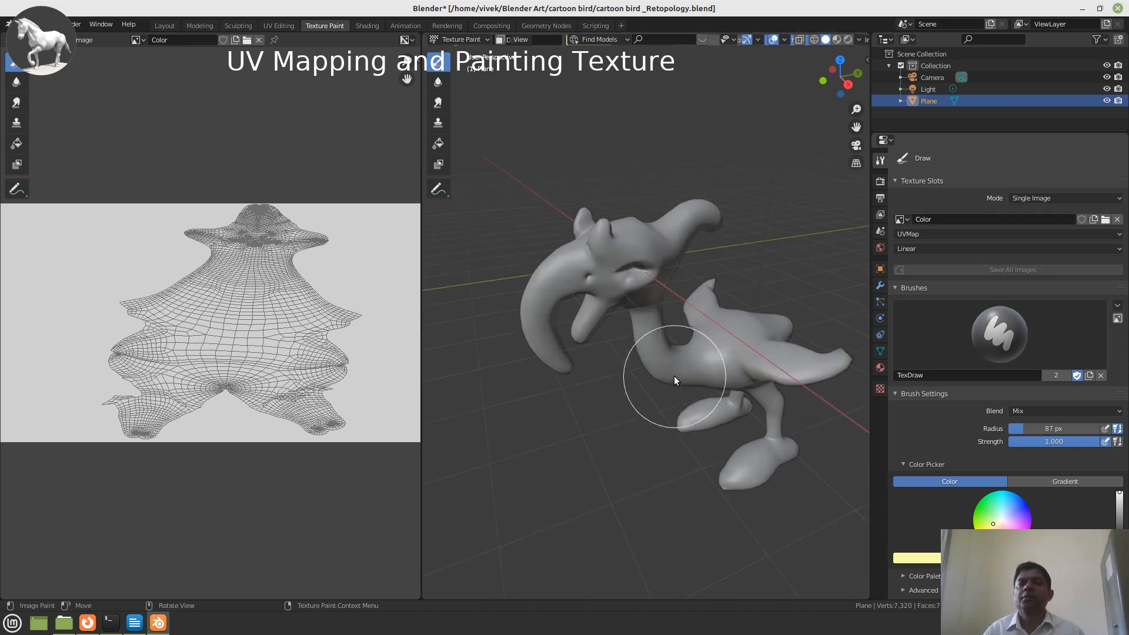
scroll(910, 549, down, 5)
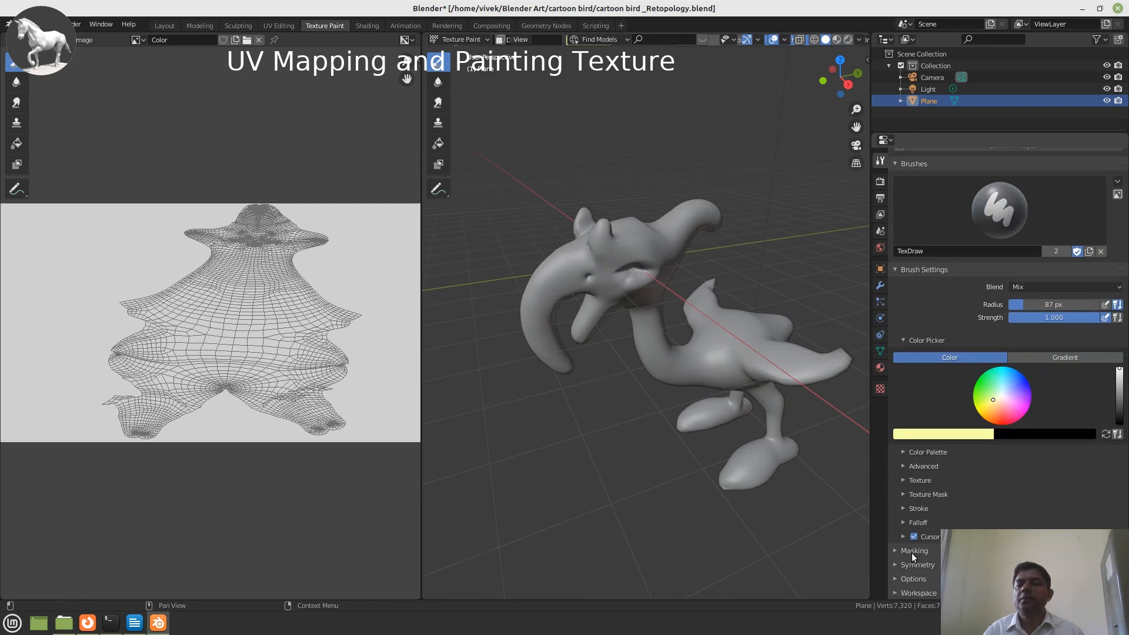
click(912, 566)
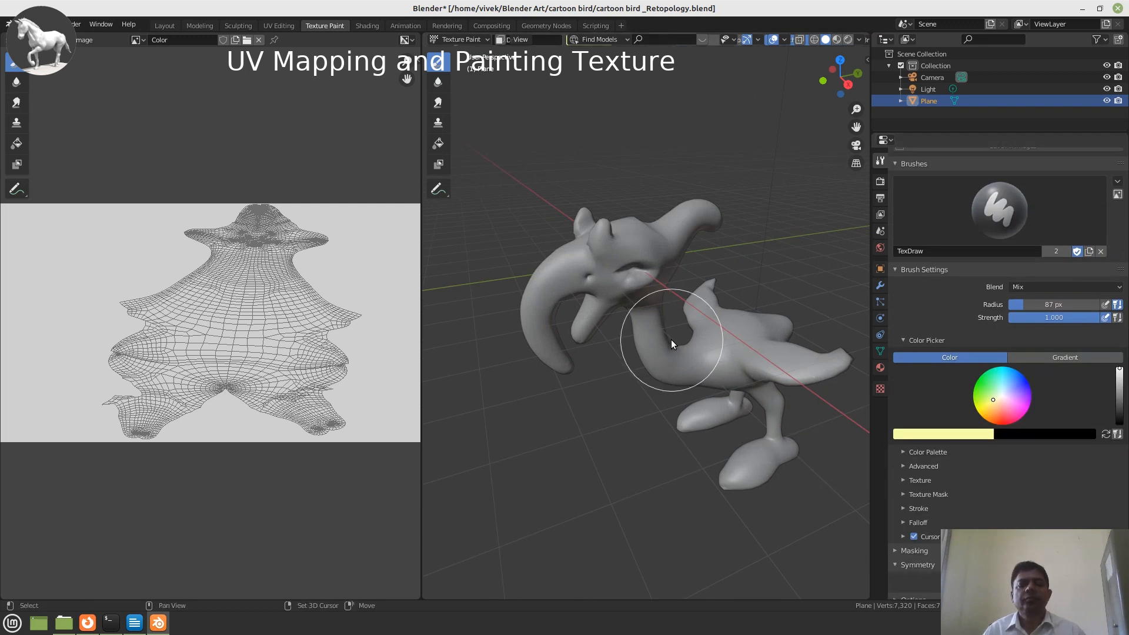
key(shift+f)
key(Escape)
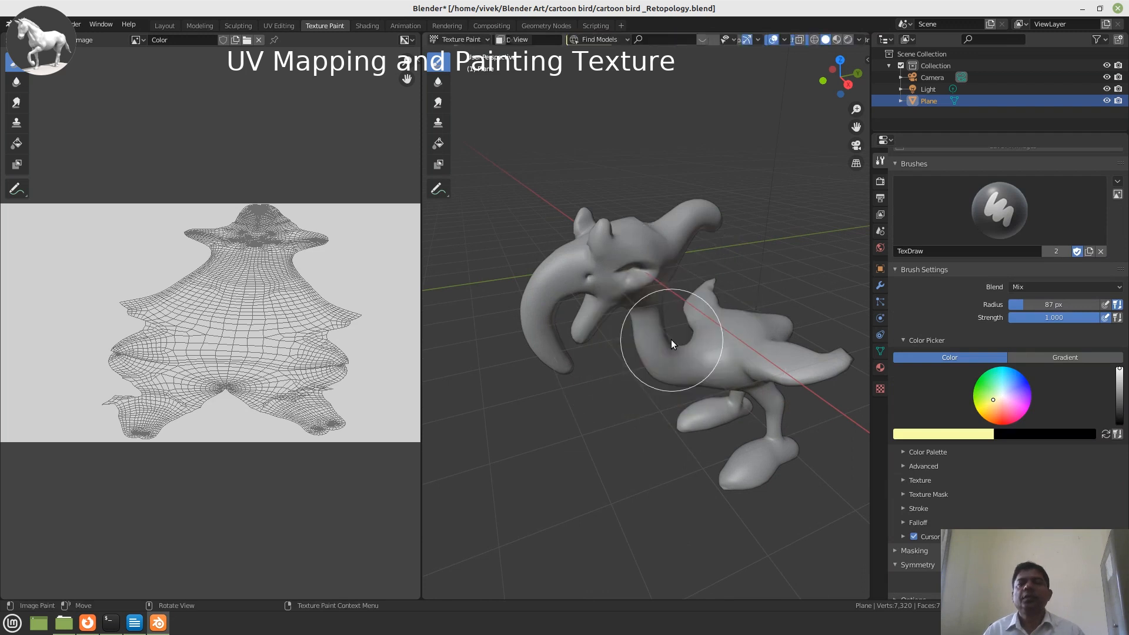
middle_drag(669, 344, 689, 331)
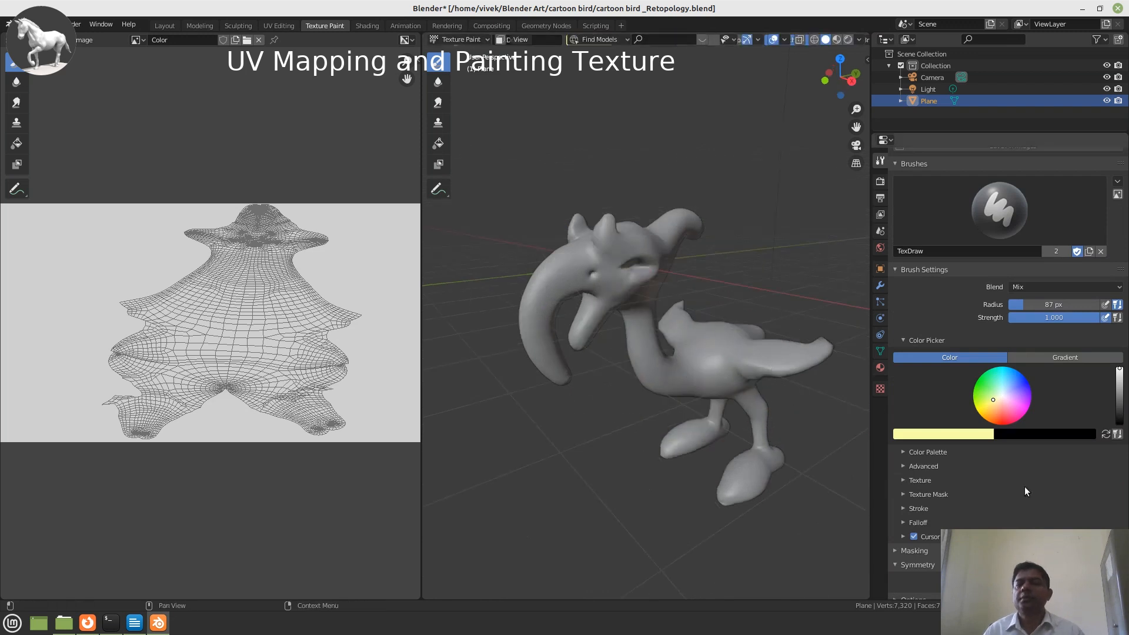
scroll(1024, 486, down, 1)
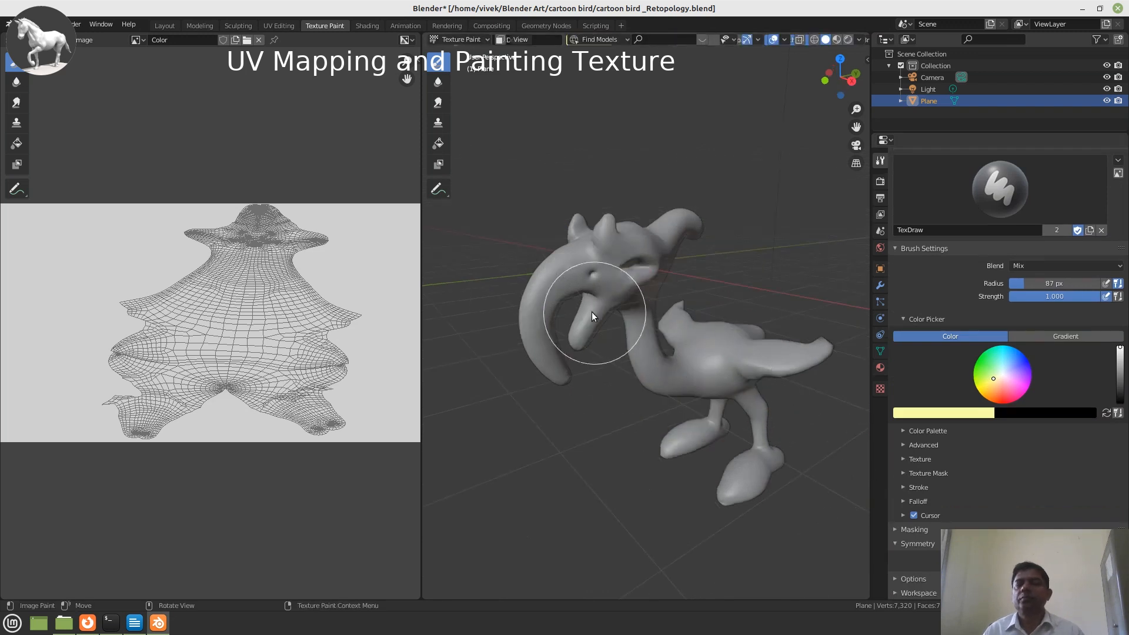
Paint the sides of the bird's head, beak, neck, body, wings, legs and feet pale yellow.
mouse_move(554, 309)
mouse_down()
mouse_move(584, 249)
mouse_move(624, 251)
mouse_move(706, 356)
mouse_move(753, 367)
mouse_move(708, 434)
mouse_up()
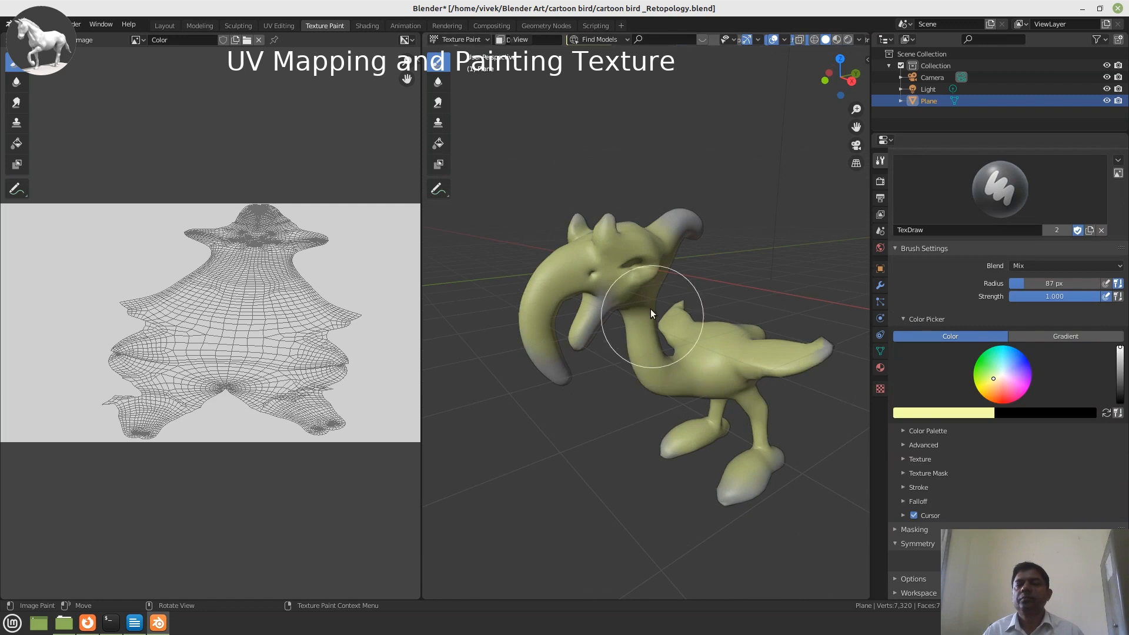
middle_drag(530, 319, 697, 347)
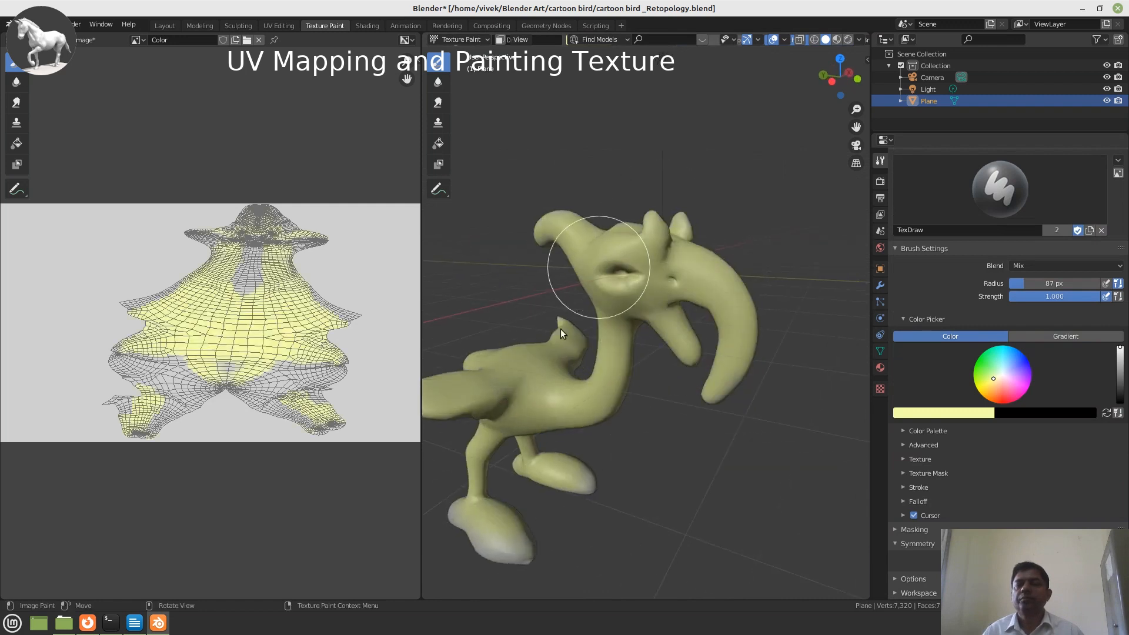
middle_drag(497, 475, 566, 428)
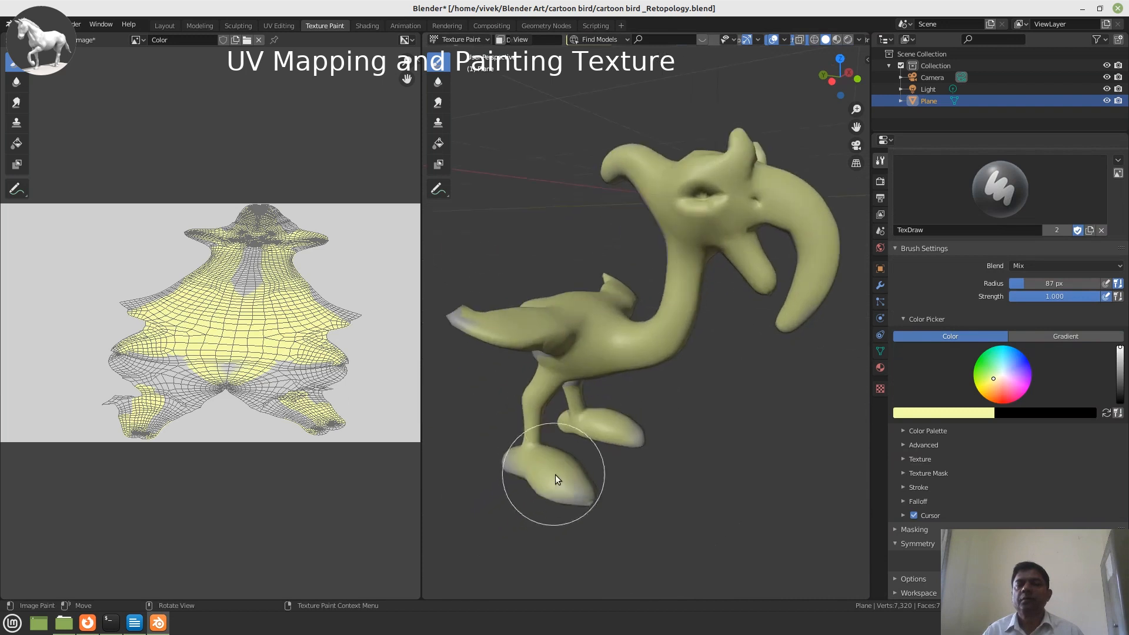
mouse_move(555, 477)
mouse_down()
mouse_move(527, 472)
mouse_move(526, 458)
mouse_up()
Paint the grey areas on the underside of the wings and body and on the backs of the legs and feet.
middle_drag(594, 379, 674, 400)
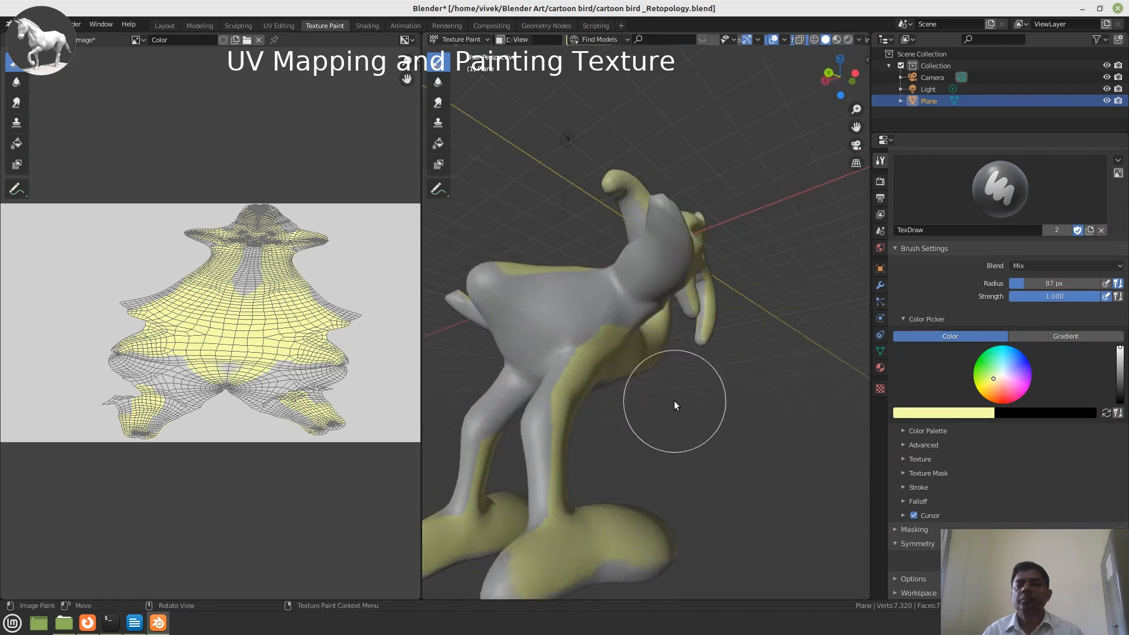
mouse_move(654, 379)
mouse_down()
mouse_move(661, 255)
mouse_move(518, 291)
mouse_move(664, 271)
mouse_move(630, 220)
mouse_move(525, 438)
mouse_up()
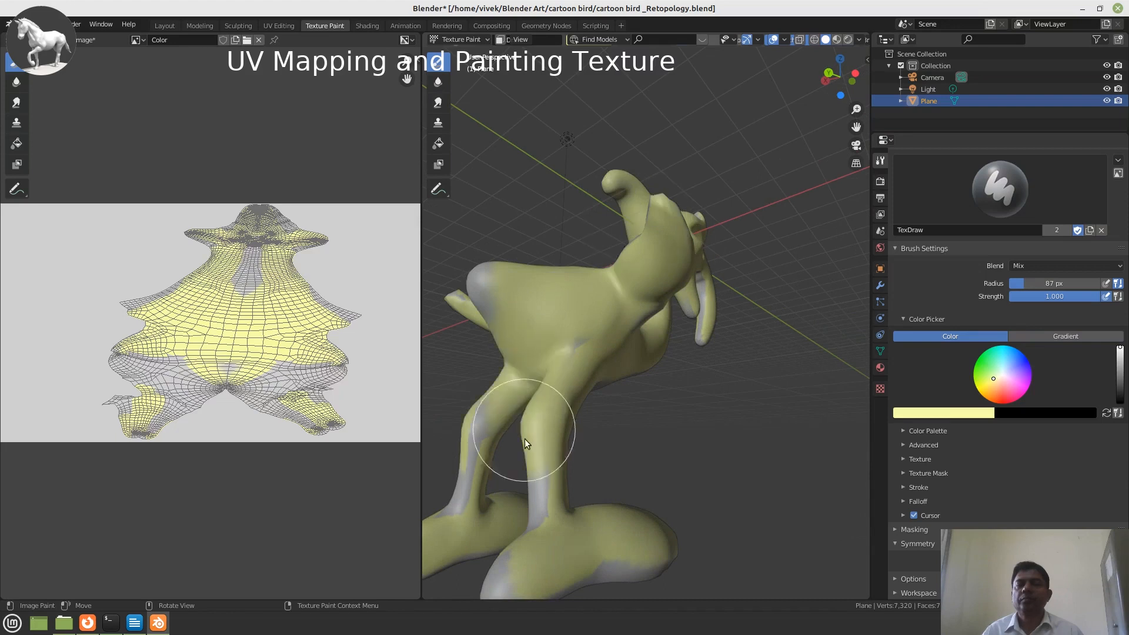
middle_drag(524, 439, 613, 353)
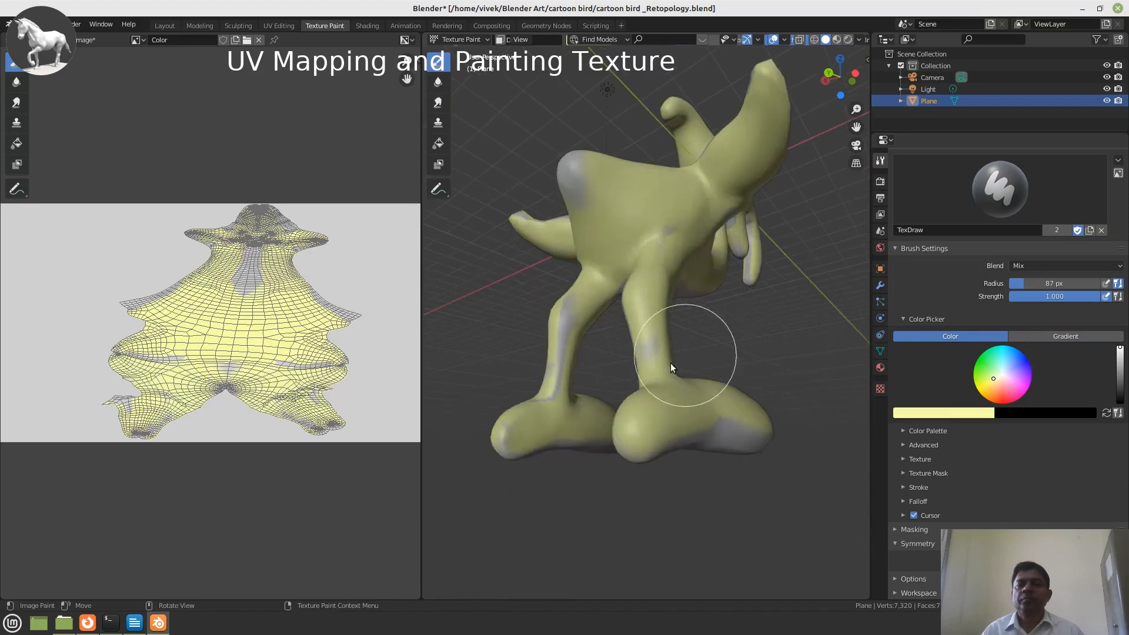
mouse_move(670, 362)
mouse_down()
mouse_move(549, 354)
mouse_move(481, 429)
mouse_move(583, 405)
mouse_up()
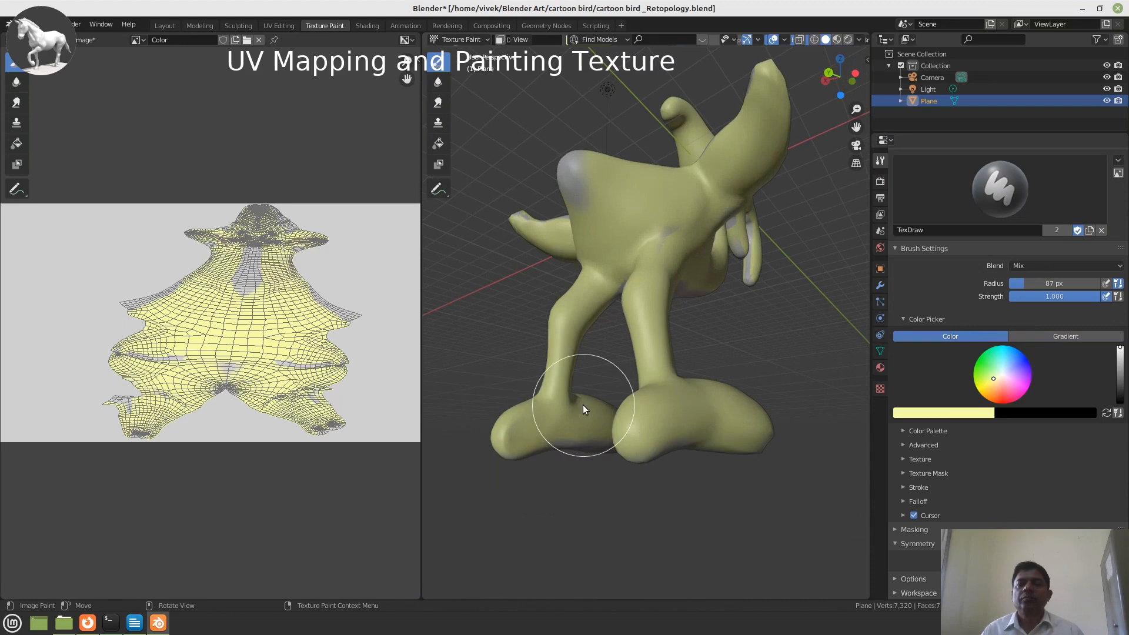
Paint the tail end, the back of the neck and the wing tip pale yellow.
middle_drag(583, 405, 705, 294)
mouse_move(706, 294)
mouse_down()
mouse_move(703, 249)
mouse_move(545, 231)
mouse_move(750, 223)
mouse_move(704, 151)
mouse_move(688, 163)
mouse_up()
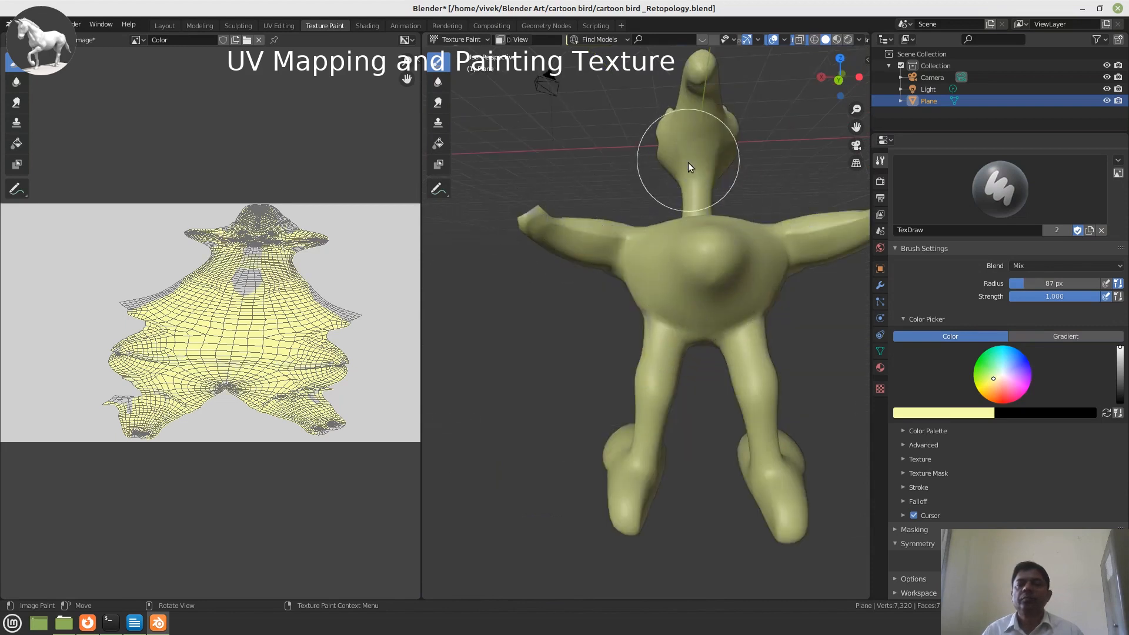
middle_drag(687, 163, 650, 373)
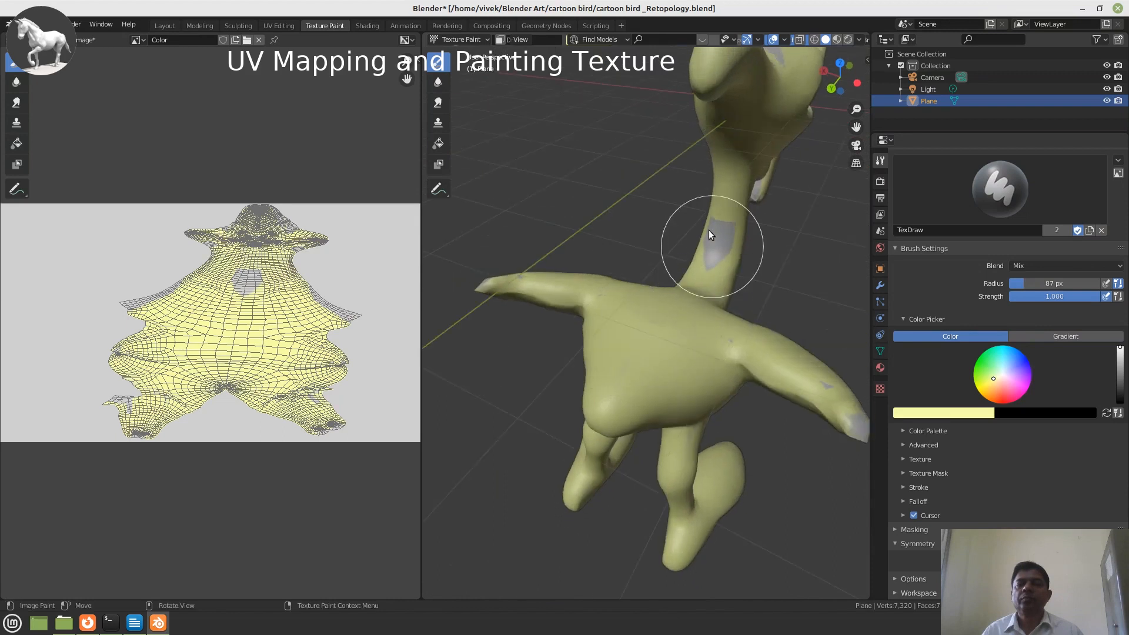
drag(808, 401, 858, 444)
Cover the grey patches on top of the head around the two horns with pale yellow.
mouse_move(858, 444)
middle_down()
mouse_move(654, 386)
mouse_move(696, 344)
mouse_move(676, 386)
mouse_move(736, 320)
middle_up()
scroll(714, 361, up, 3)
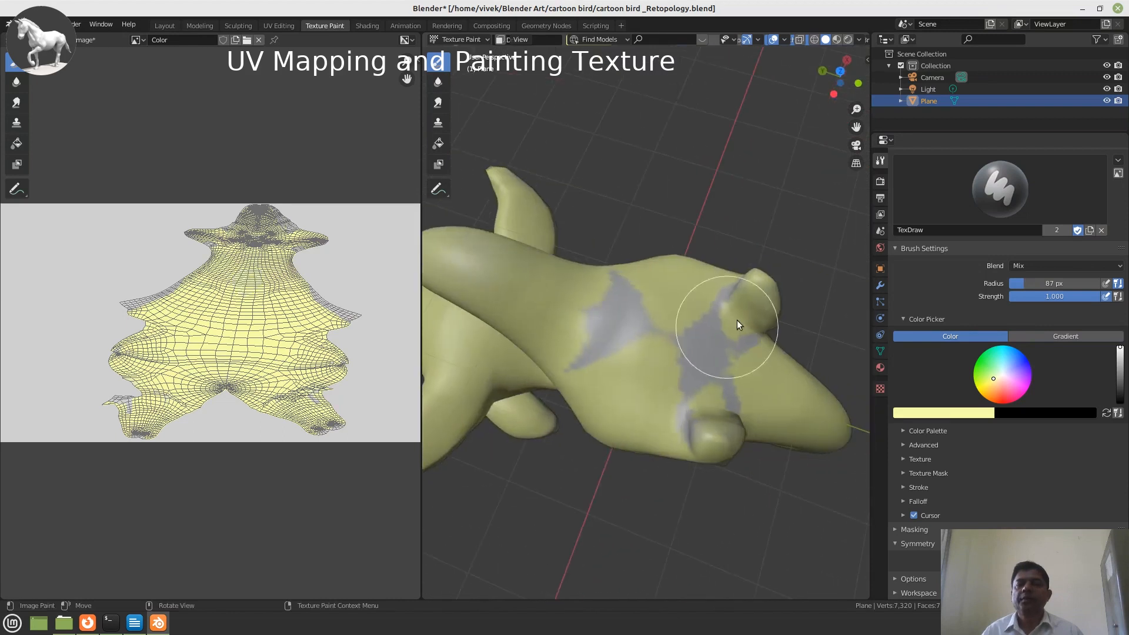
drag(736, 323, 574, 341)
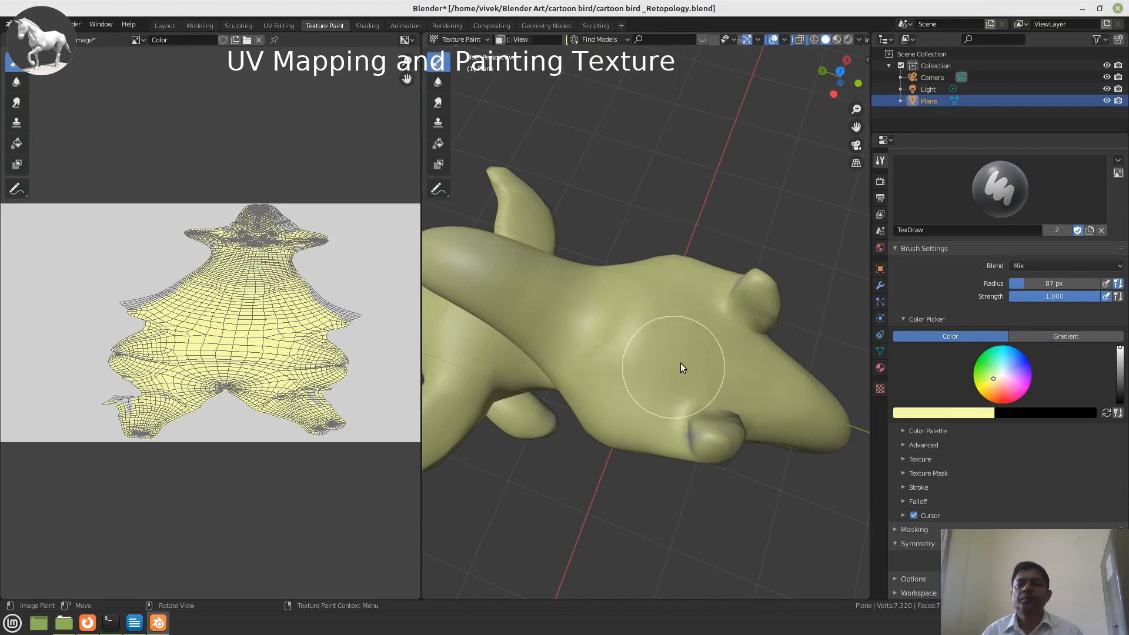
Paint the remaining grey areas on the beak, chest, inner legs and soles of the feet pale yellow.
mouse_move(699, 350)
middle_down()
mouse_move(716, 386)
mouse_move(596, 365)
mouse_move(593, 305)
mouse_move(613, 337)
mouse_move(609, 285)
middle_up()
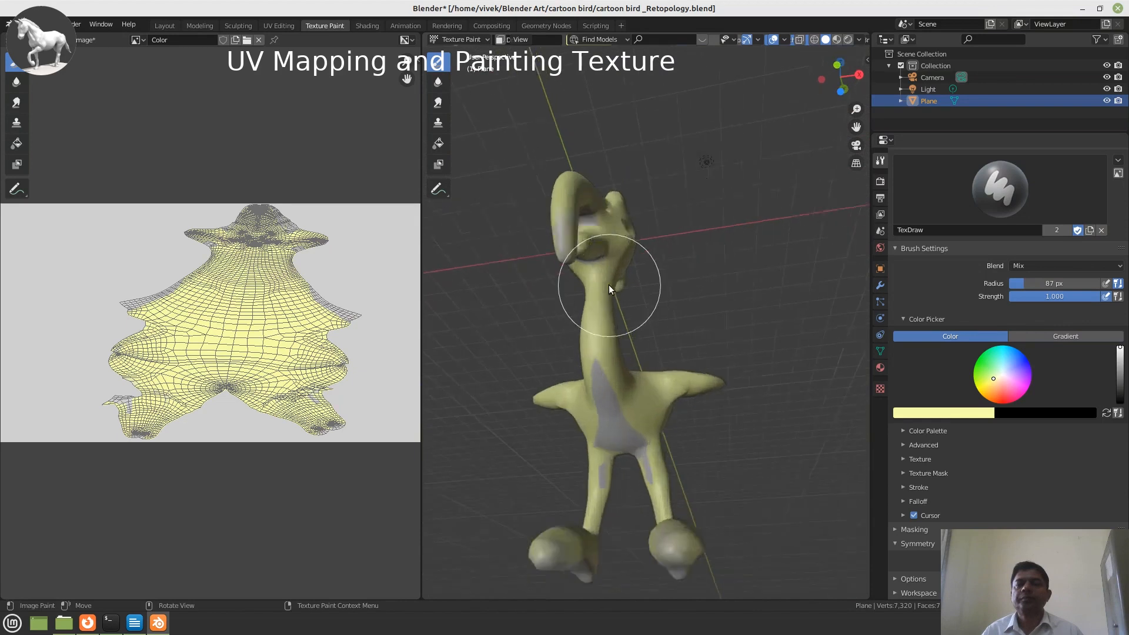
scroll(608, 285, up, 1)
mouse_move(539, 229)
mouse_down()
mouse_move(569, 266)
mouse_move(621, 506)
mouse_move(683, 563)
mouse_up()
mouse_move(683, 563)
middle_down()
mouse_move(711, 499)
mouse_move(693, 456)
middle_up()
drag(700, 499, 632, 496)
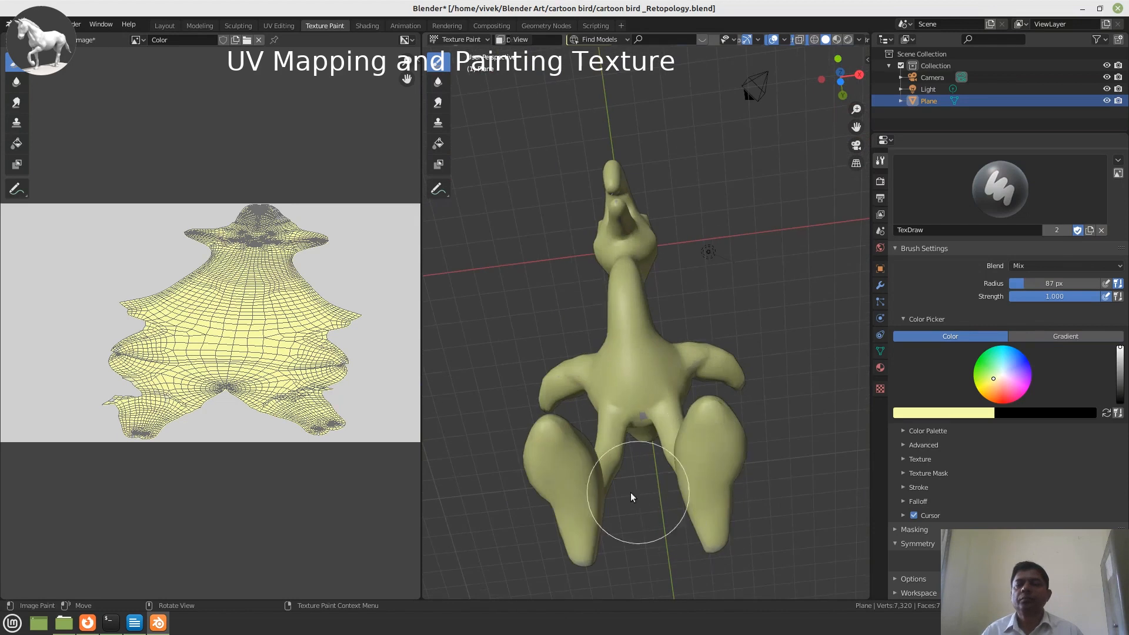
mouse_move(673, 406)
middle_down()
mouse_move(667, 378)
mouse_move(589, 475)
middle_up()
mouse_move(657, 343)
middle_down()
mouse_move(704, 374)
mouse_move(638, 322)
middle_up()
scroll(635, 318, up, 2)
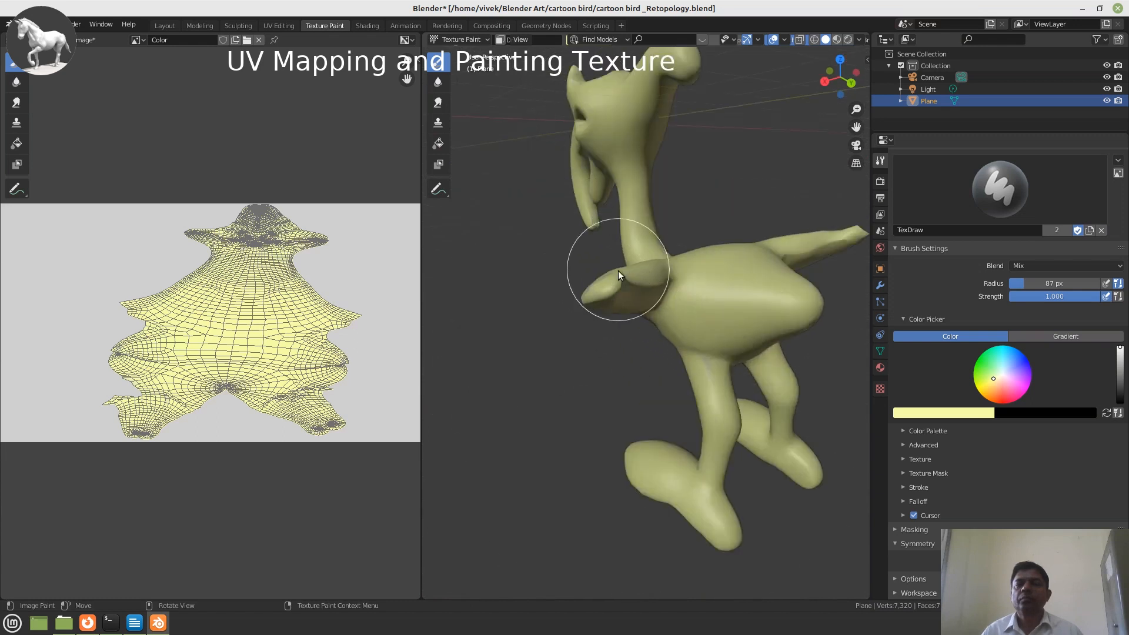
Set the brush colour to orange-red and paint the bird's back, wings, body sides and most of the neck.
middle_drag(618, 270, 636, 213)
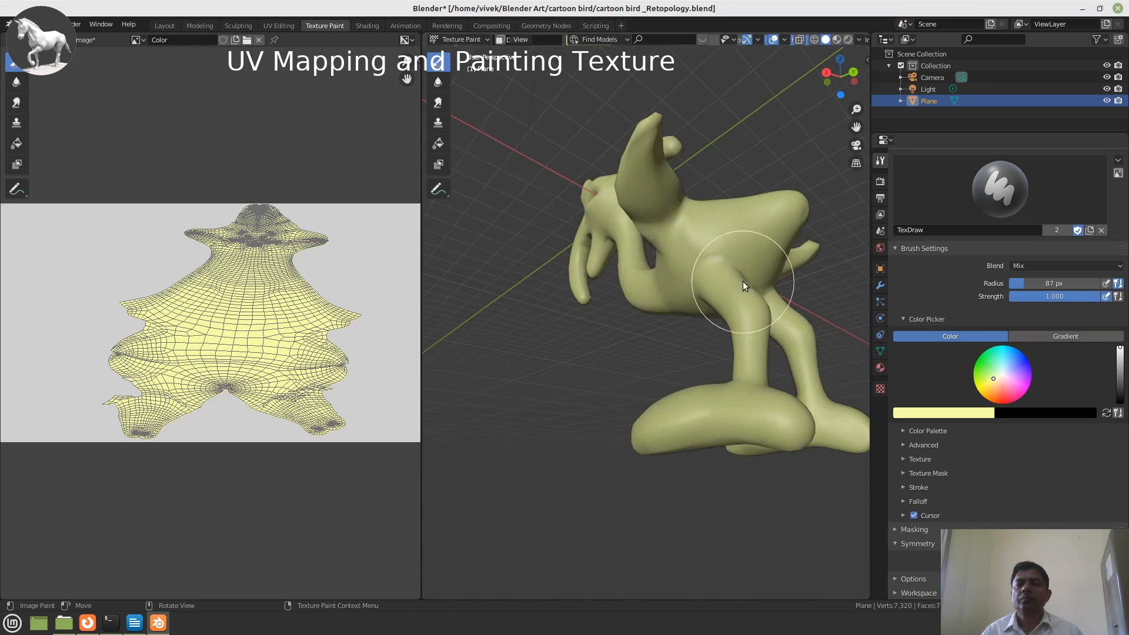
mouse_move(765, 404)
middle_down()
mouse_move(637, 326)
mouse_move(651, 245)
mouse_move(576, 344)
mouse_move(581, 389)
mouse_move(703, 274)
middle_up()
mouse_move(738, 206)
middle_down()
mouse_move(611, 237)
mouse_move(669, 262)
mouse_move(589, 241)
mouse_move(562, 257)
mouse_move(637, 308)
mouse_move(603, 314)
mouse_move(583, 335)
mouse_move(622, 326)
middle_up()
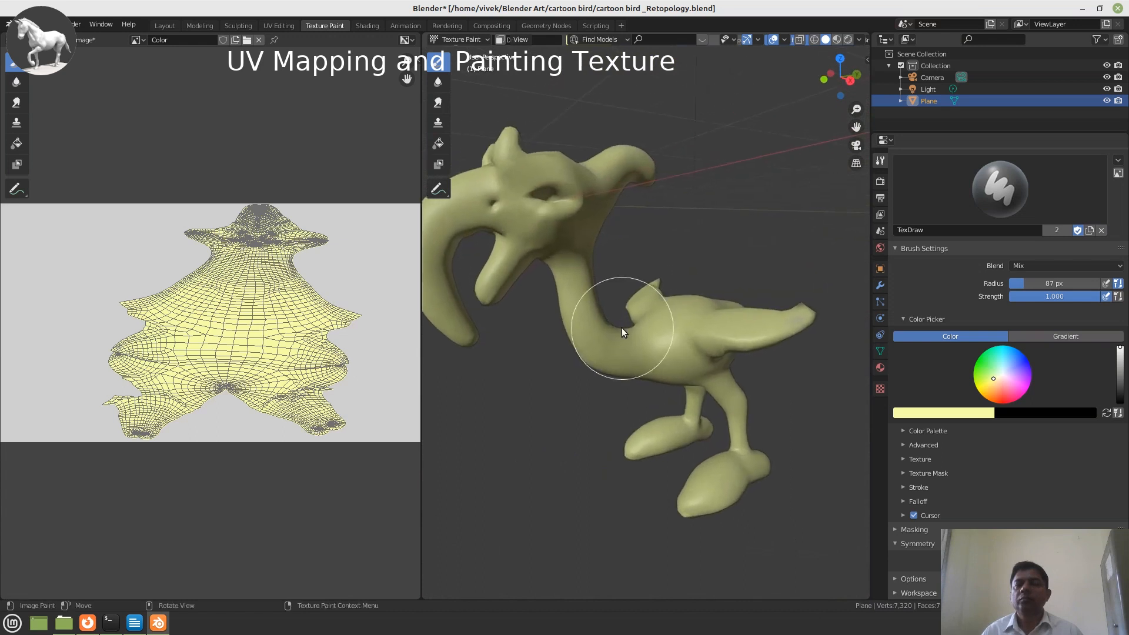
drag(987, 382, 998, 399)
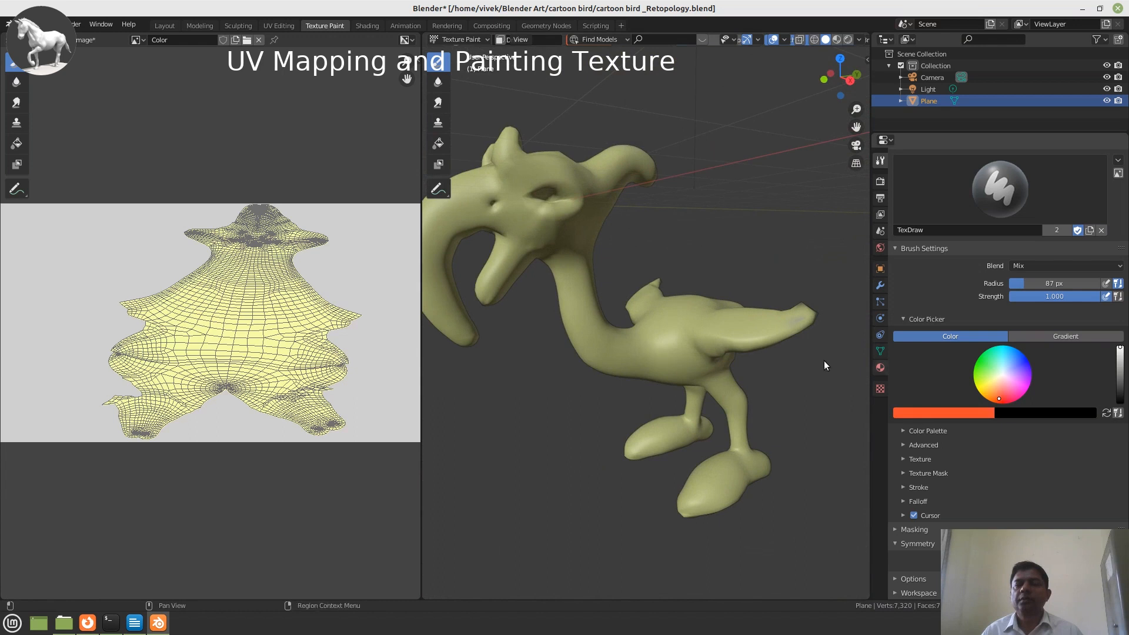
middle_drag(824, 361, 683, 383)
scroll(683, 377, up, 3)
mouse_move(697, 319)
mouse_down()
mouse_move(749, 319)
mouse_move(699, 330)
mouse_move(715, 224)
mouse_move(713, 259)
mouse_move(809, 305)
mouse_move(765, 327)
mouse_move(751, 355)
mouse_move(796, 428)
mouse_move(788, 418)
mouse_up()
mouse_move(788, 418)
middle_down()
mouse_move(756, 369)
mouse_move(729, 356)
mouse_move(738, 363)
mouse_move(725, 356)
mouse_move(724, 369)
middle_up()
mouse_move(724, 370)
mouse_down()
mouse_move(801, 373)
mouse_move(718, 325)
mouse_up()
mouse_move(706, 274)
mouse_down()
mouse_move(612, 274)
mouse_move(710, 345)
mouse_move(786, 365)
mouse_move(710, 340)
mouse_up()
middle_drag(710, 340, 681, 279)
mouse_move(682, 306)
mouse_down()
mouse_move(743, 313)
mouse_move(692, 329)
mouse_move(588, 293)
mouse_move(560, 245)
mouse_move(580, 310)
mouse_up()
mouse_move(580, 310)
middle_down()
mouse_move(665, 346)
mouse_move(633, 320)
middle_up()
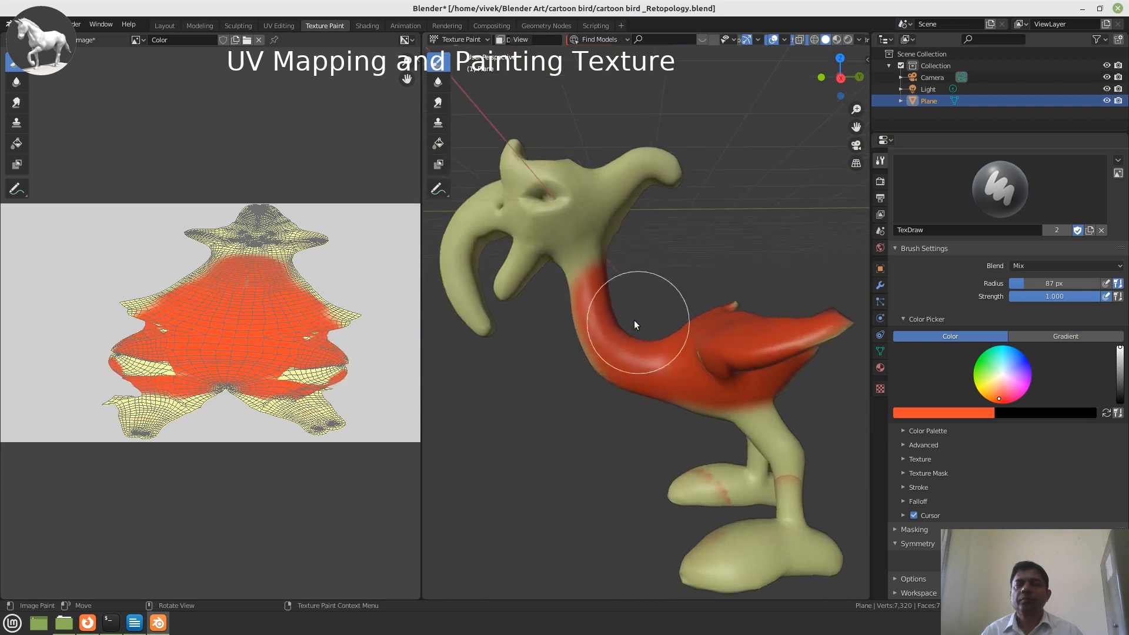
Paint the upper neck and both sides of the head orange-red, and undo the strokes covering the beak.
mouse_move(634, 320)
mouse_down()
mouse_move(604, 270)
mouse_move(614, 206)
mouse_move(652, 184)
mouse_move(553, 180)
mouse_move(540, 208)
mouse_move(573, 254)
mouse_move(595, 318)
mouse_move(738, 378)
mouse_move(723, 319)
mouse_up()
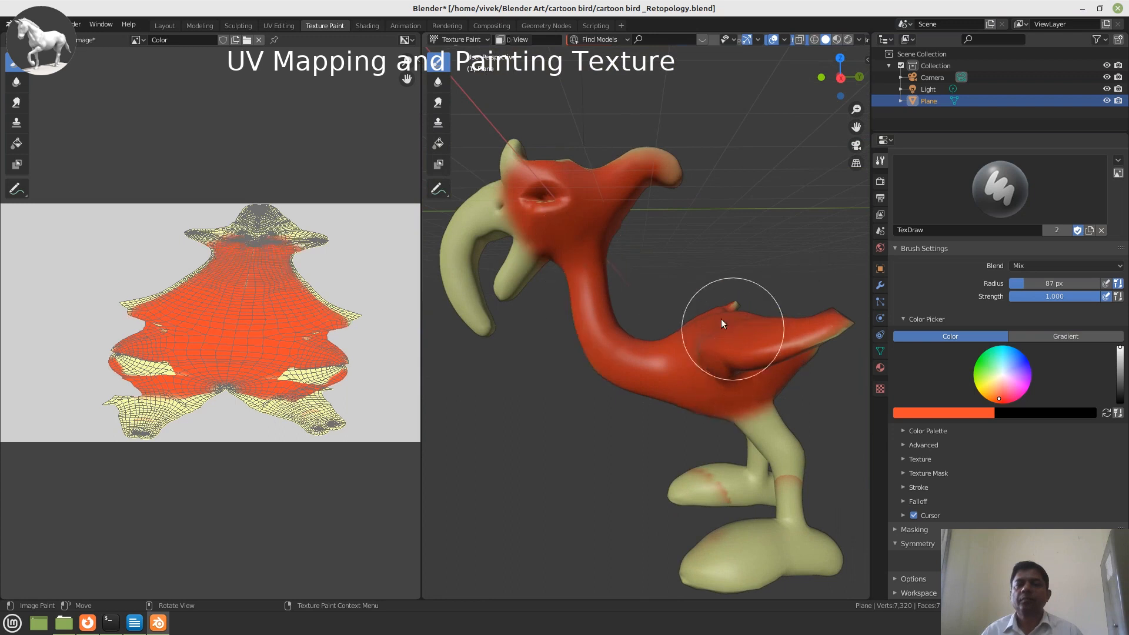
mouse_move(723, 320)
middle_down()
mouse_move(723, 307)
mouse_move(604, 287)
mouse_move(694, 289)
mouse_move(992, 513)
middle_up()
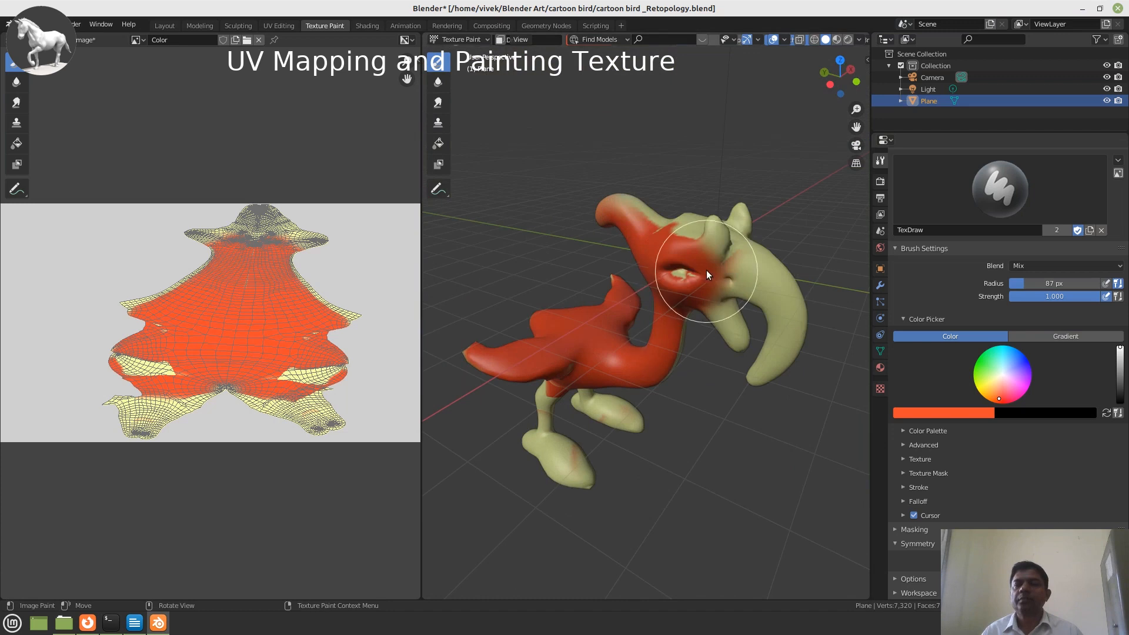
mouse_move(707, 275)
mouse_down()
mouse_move(705, 245)
mouse_move(721, 241)
mouse_move(774, 287)
mouse_move(749, 369)
mouse_up()
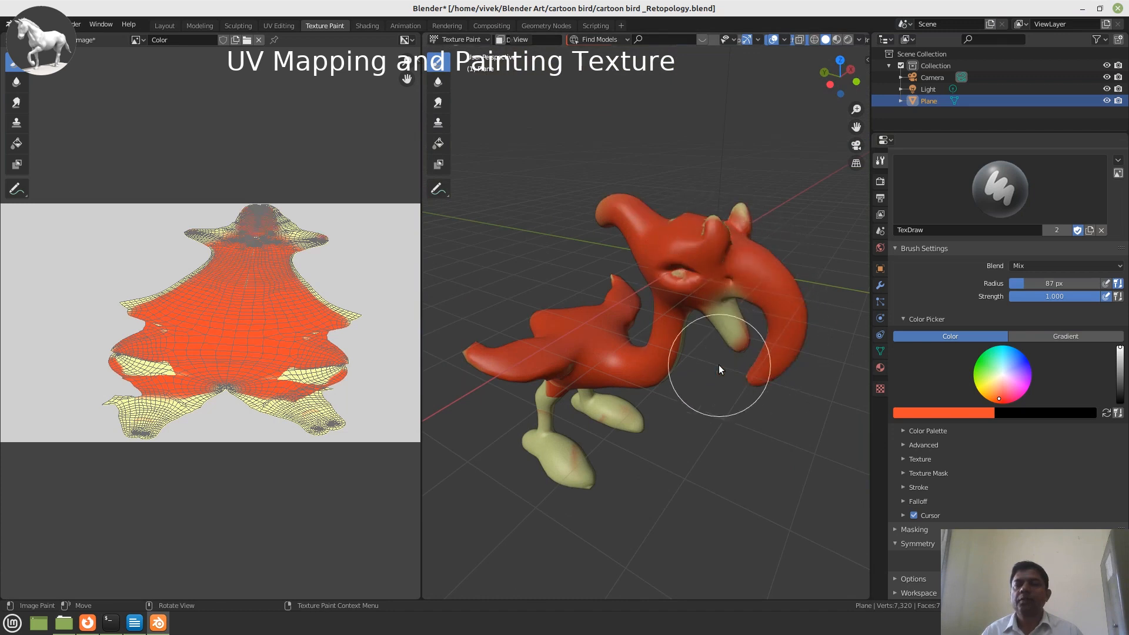
key(ctrl+z)
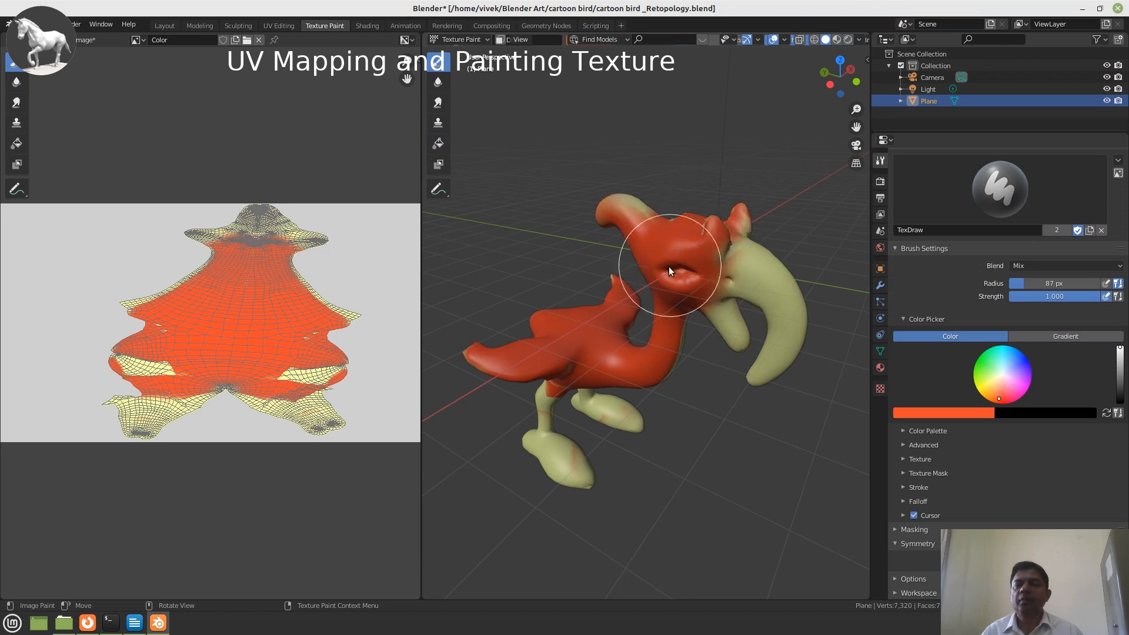
Cover the pale stripe down the front of the neck, chest and belly and the wing undersides with orange-red.
mouse_move(668, 268)
middle_down()
mouse_move(665, 238)
mouse_move(474, 246)
mouse_move(556, 203)
middle_up()
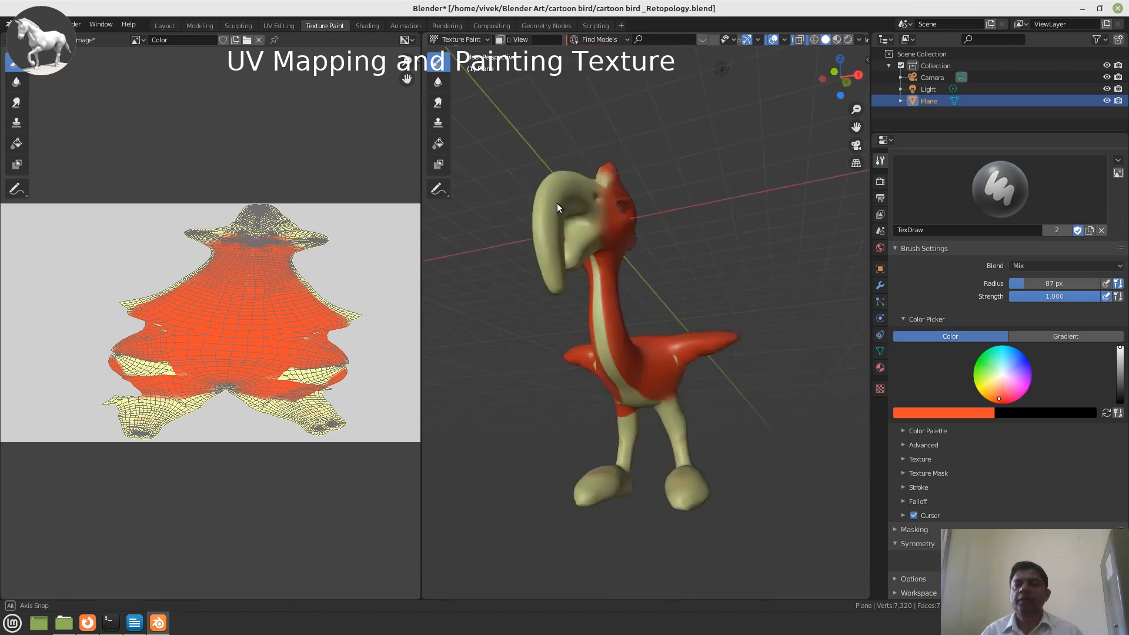
scroll(615, 259, up, 3)
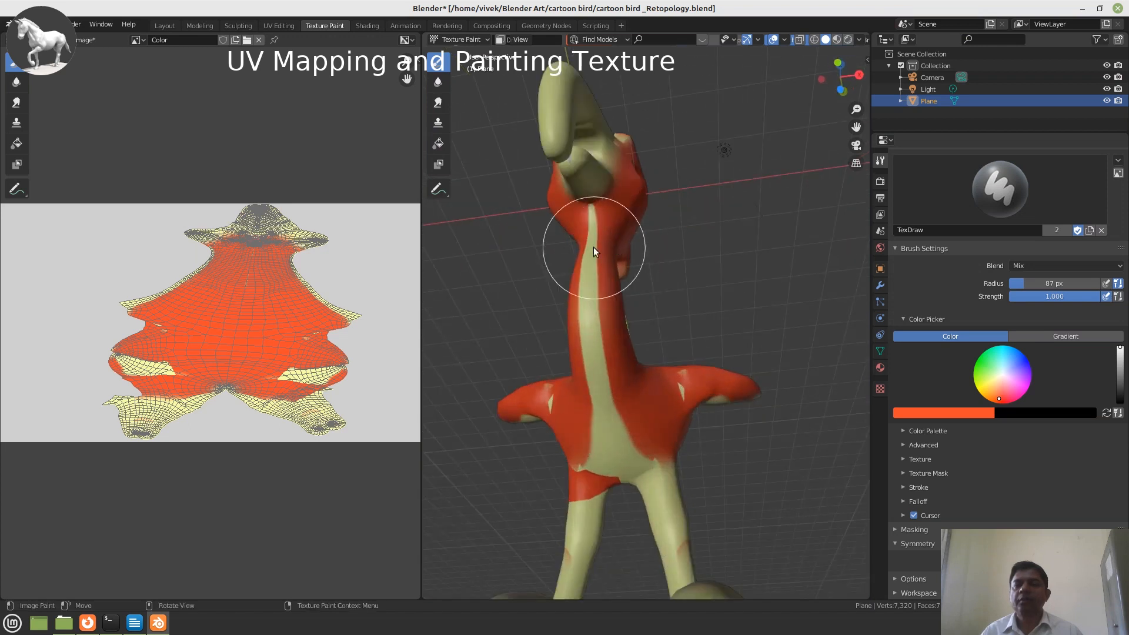
mouse_move(594, 251)
mouse_down()
mouse_move(603, 369)
mouse_move(668, 447)
mouse_move(580, 435)
mouse_move(635, 390)
mouse_move(744, 393)
mouse_up()
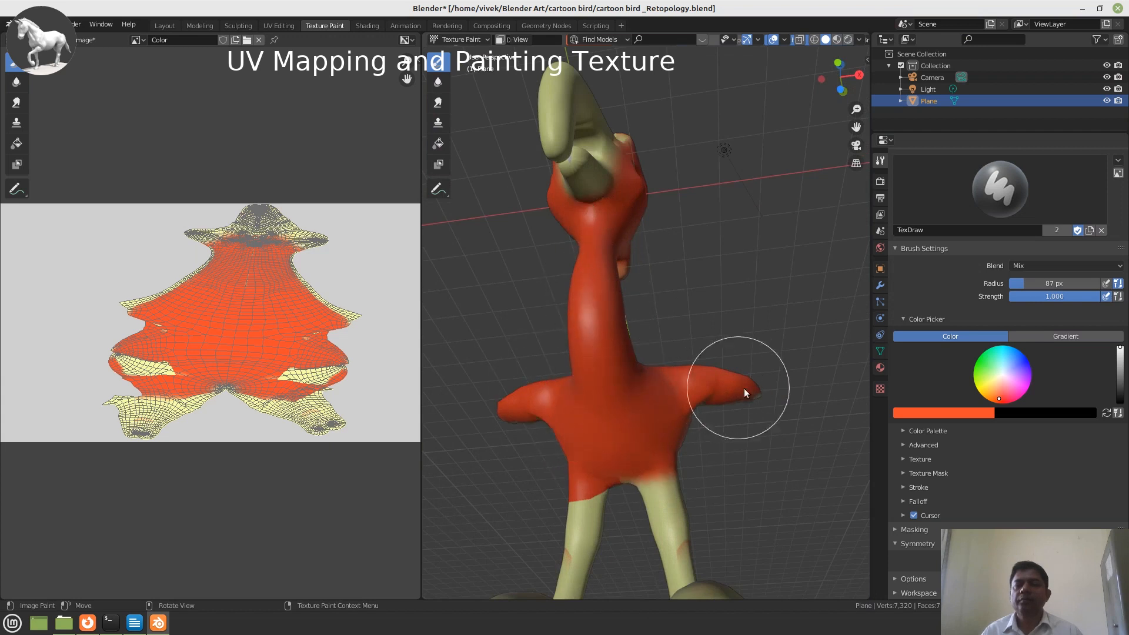
Paint the flanks, the underside of the tail end and the upper legs orange-red.
middle_drag(743, 388, 644, 375)
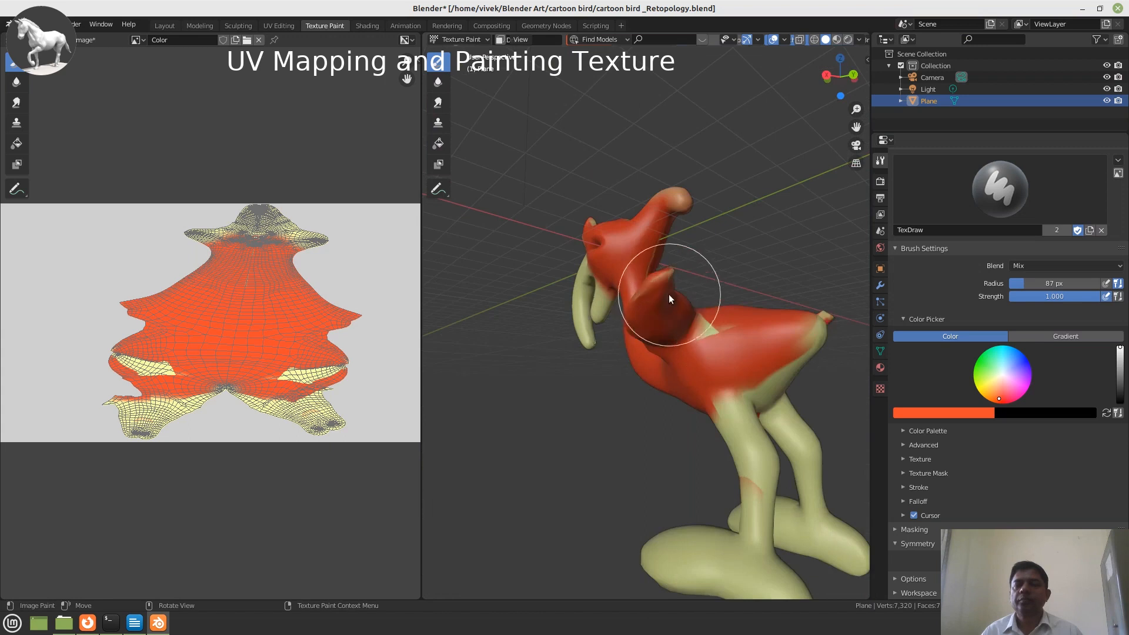
drag(776, 331, 790, 326)
middle_drag(790, 326, 723, 277)
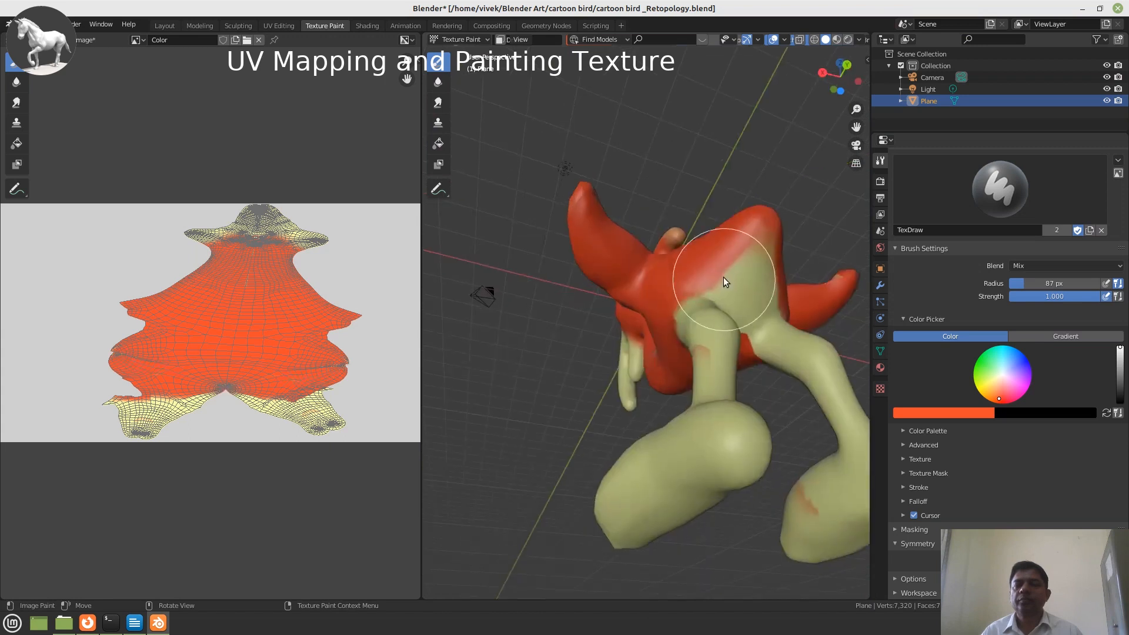
drag(677, 304, 658, 313)
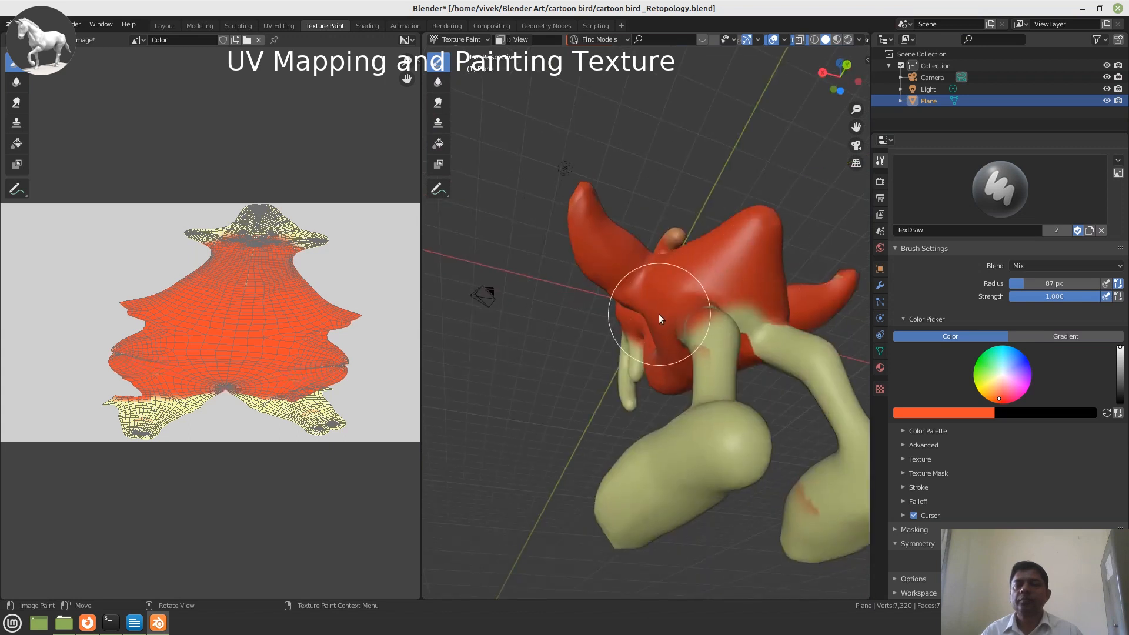
mouse_move(671, 322)
middle_down()
mouse_move(667, 256)
mouse_move(594, 318)
mouse_move(612, 340)
middle_up()
scroll(594, 317, up, 3)
mouse_move(646, 295)
mouse_down()
mouse_move(636, 310)
mouse_move(676, 327)
mouse_move(658, 404)
mouse_move(650, 282)
mouse_up()
middle_drag(650, 282, 576, 362)
mouse_move(576, 363)
mouse_down()
mouse_move(646, 457)
mouse_move(607, 386)
mouse_up()
middle_drag(607, 386, 627, 330)
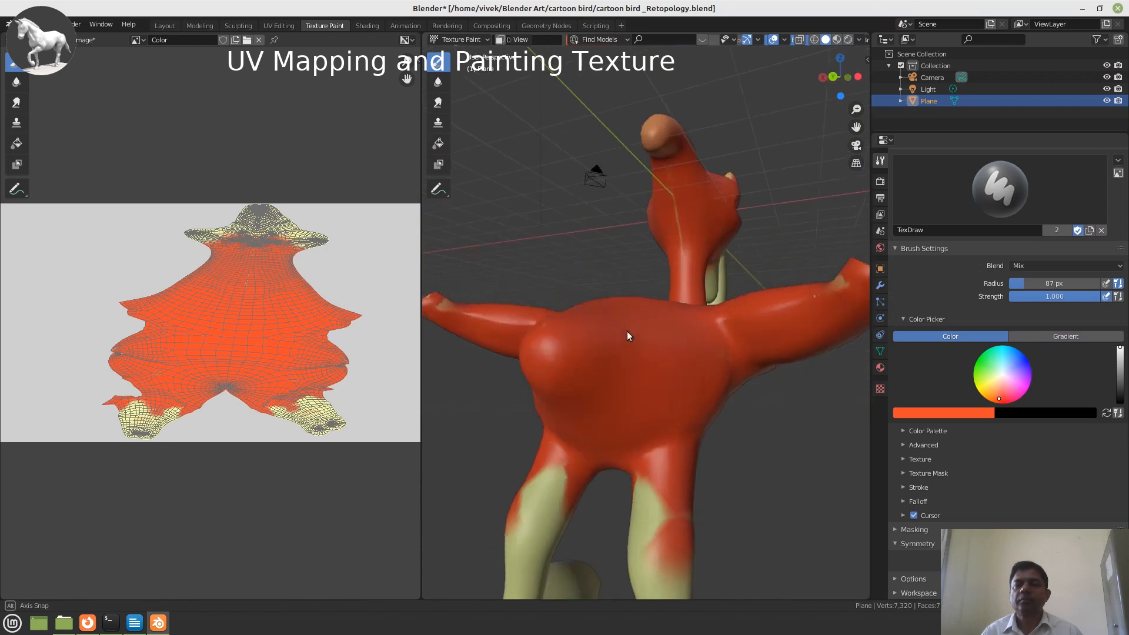
Cover the pale patches on the crest and the back of the head with orange-red.
middle_drag(660, 143, 559, 262)
mouse_move(745, 327)
middle_down()
mouse_move(693, 258)
mouse_move(724, 294)
mouse_move(708, 336)
middle_up()
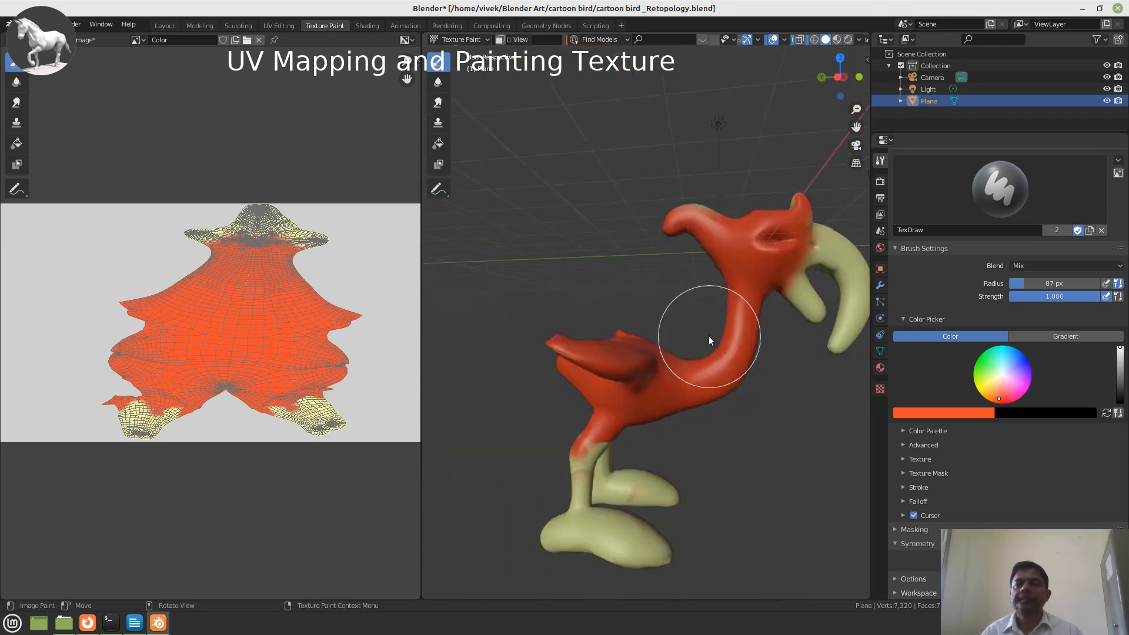
mouse_move(682, 210)
middle_down()
mouse_move(676, 316)
mouse_move(728, 277)
middle_up()
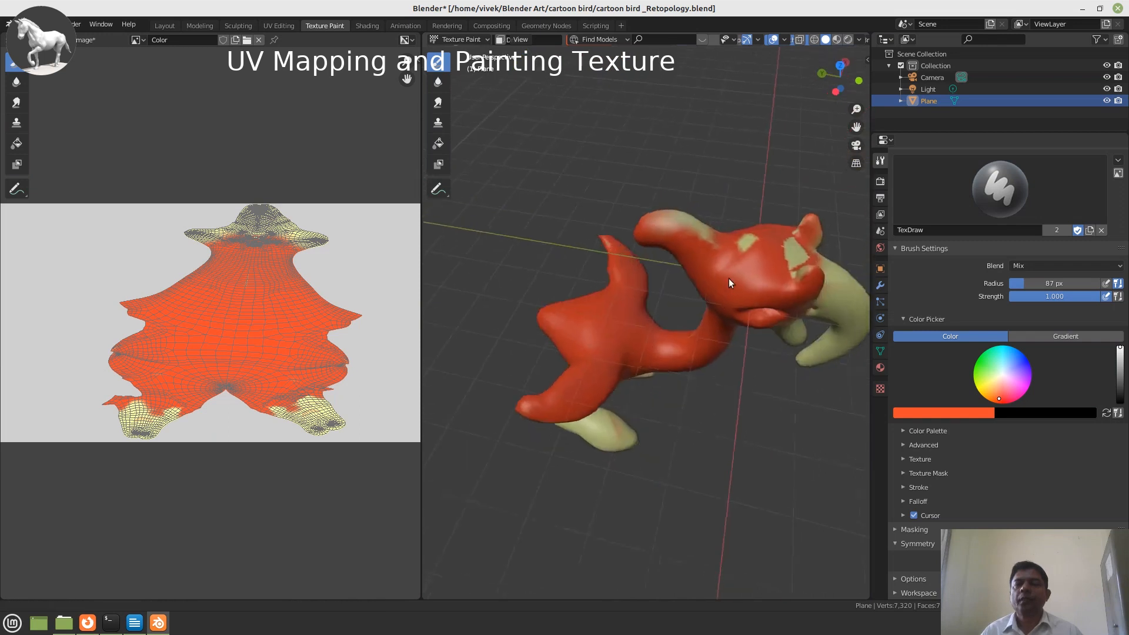
scroll(728, 277, up, 3)
drag(817, 176, 595, 141)
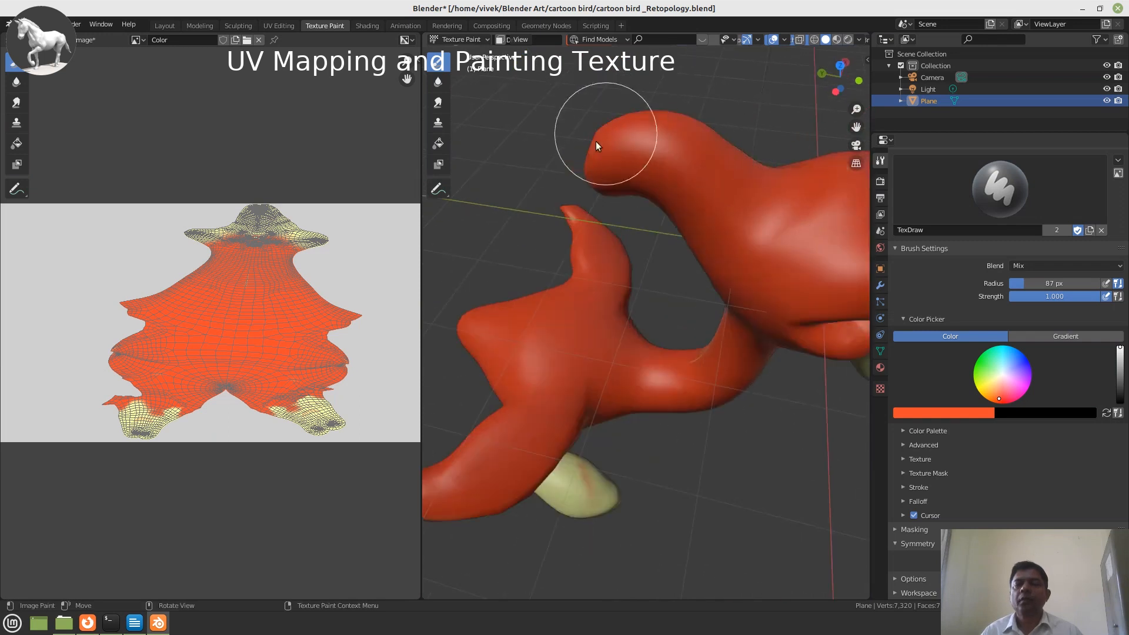
Paint the pale areas between and around the two horns orange-red, down to the base of the beak.
scroll(676, 243, down, 1)
shift+middle_drag(676, 243, 609, 266)
scroll(609, 266, up, 1)
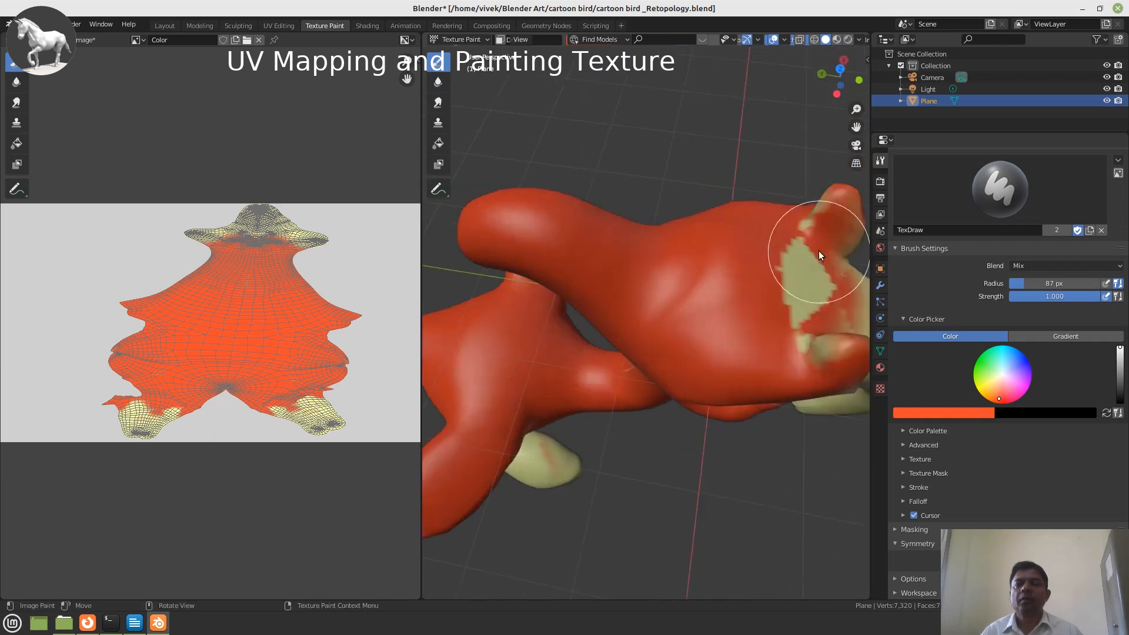
mouse_move(819, 250)
mouse_down()
mouse_move(792, 303)
mouse_move(828, 199)
mouse_up()
middle_drag(809, 260, 705, 232)
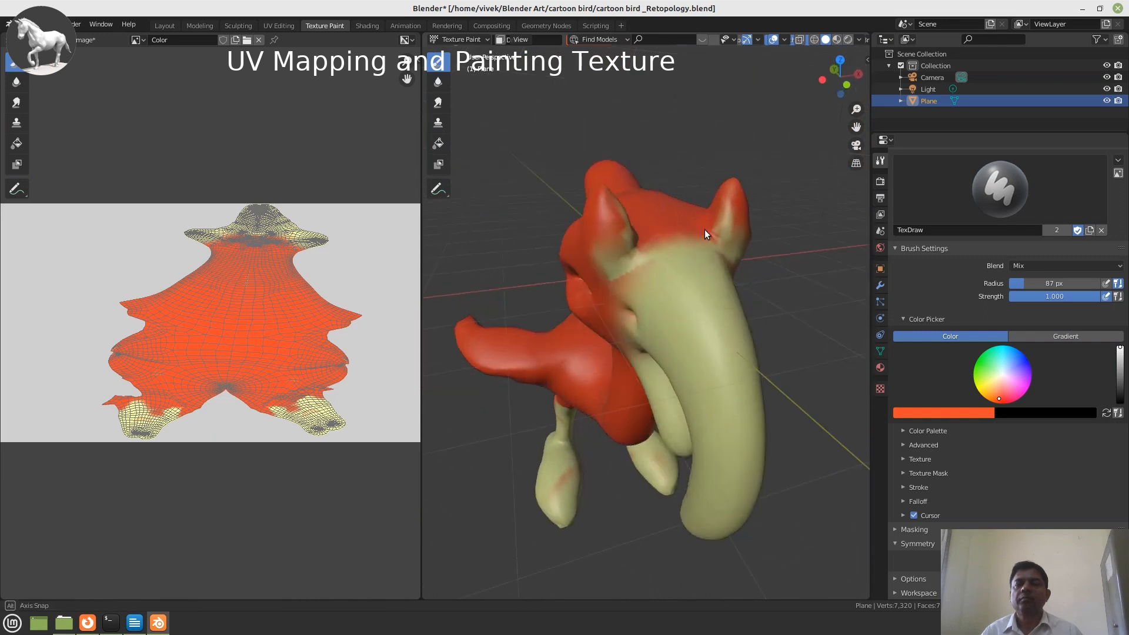
mouse_move(704, 229)
mouse_down()
mouse_move(622, 232)
mouse_move(615, 260)
mouse_move(661, 227)
mouse_move(619, 251)
mouse_up()
Try painting the upper beak golden yellow and undo the stroke.
middle_drag(619, 251, 523, 244)
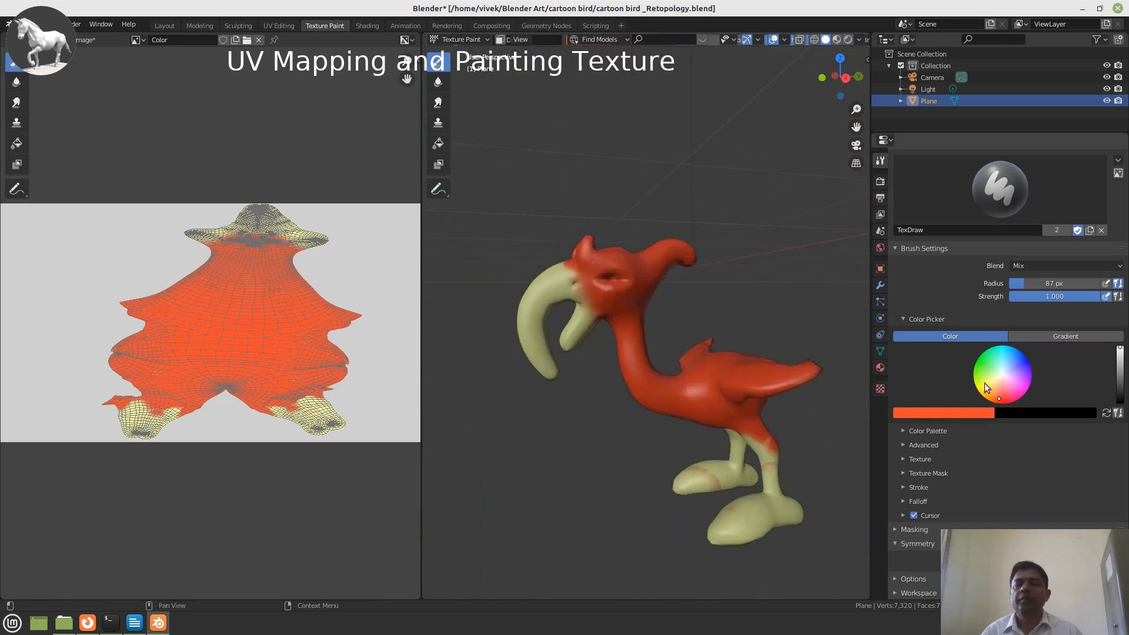
mouse_move(984, 384)
mouse_down()
mouse_move(996, 386)
mouse_move(987, 387)
mouse_up()
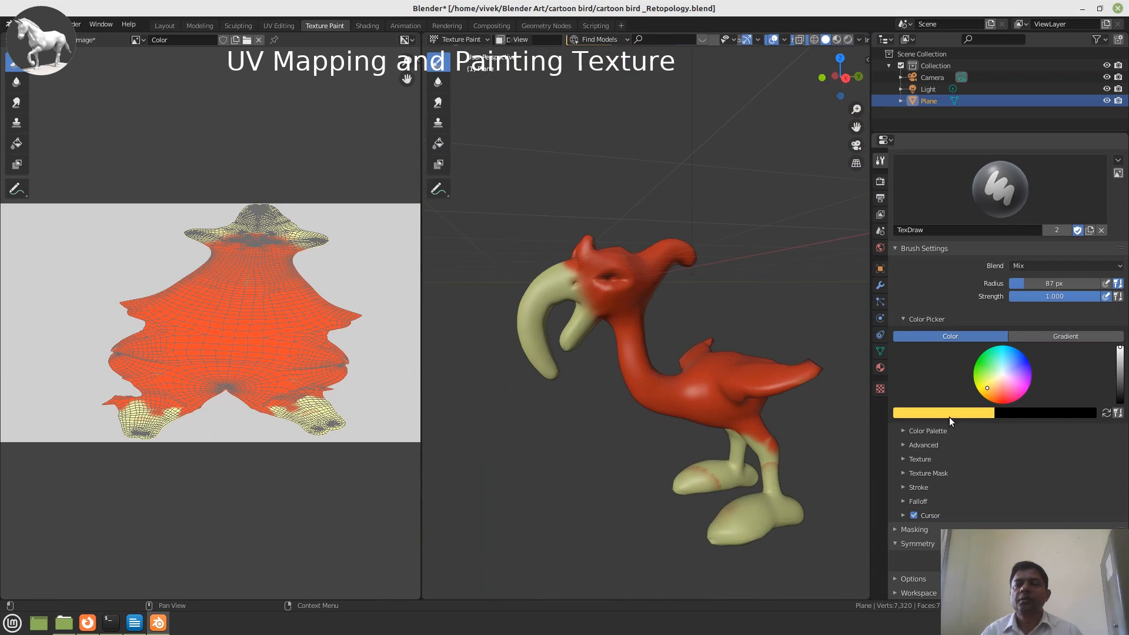
scroll(635, 249, up, 4)
mouse_move(635, 250)
mouse_down()
mouse_move(622, 221)
mouse_move(580, 276)
mouse_move(587, 379)
mouse_up()
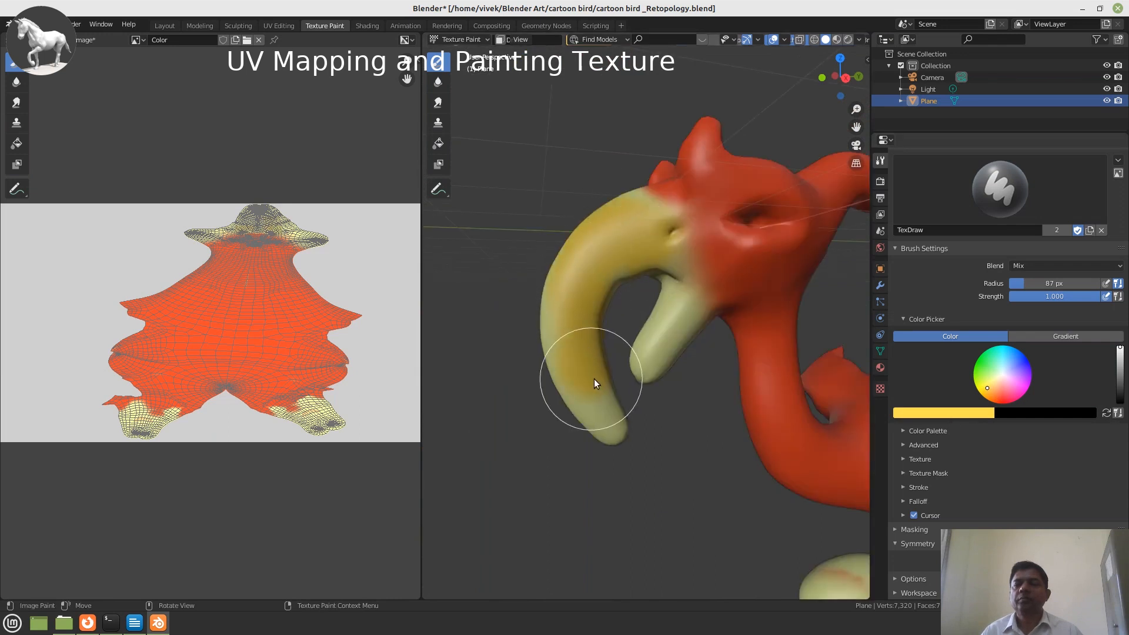
key(ctrl+z)
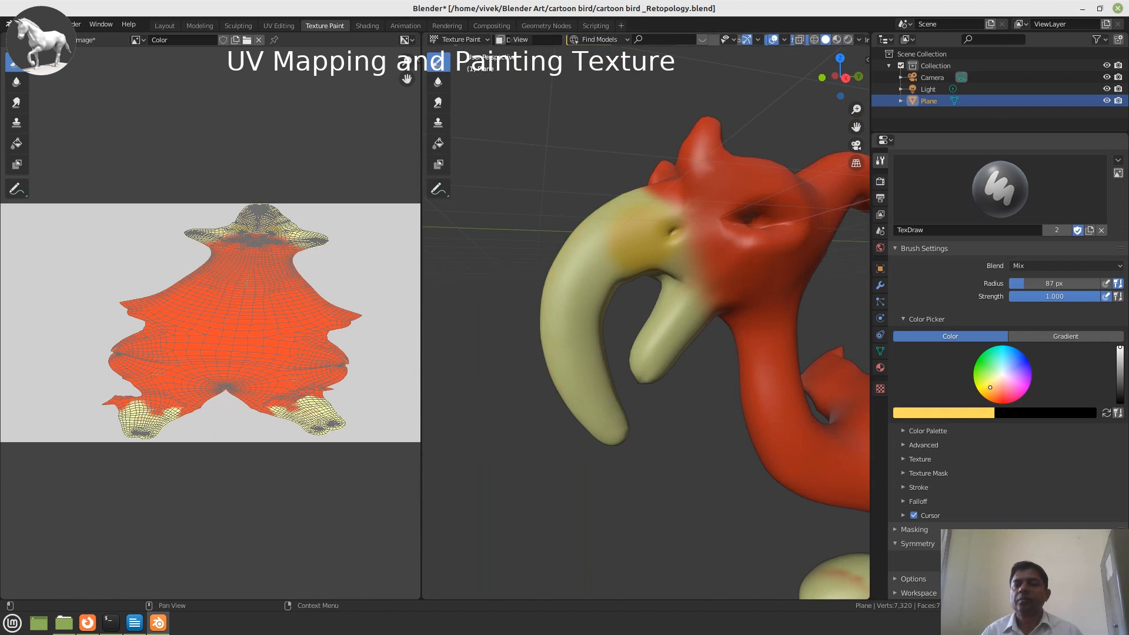
Adjust the brush colour to a purer yellow and paint one side of the upper and lower beak, including around the nostril.
drag(987, 387, 989, 385)
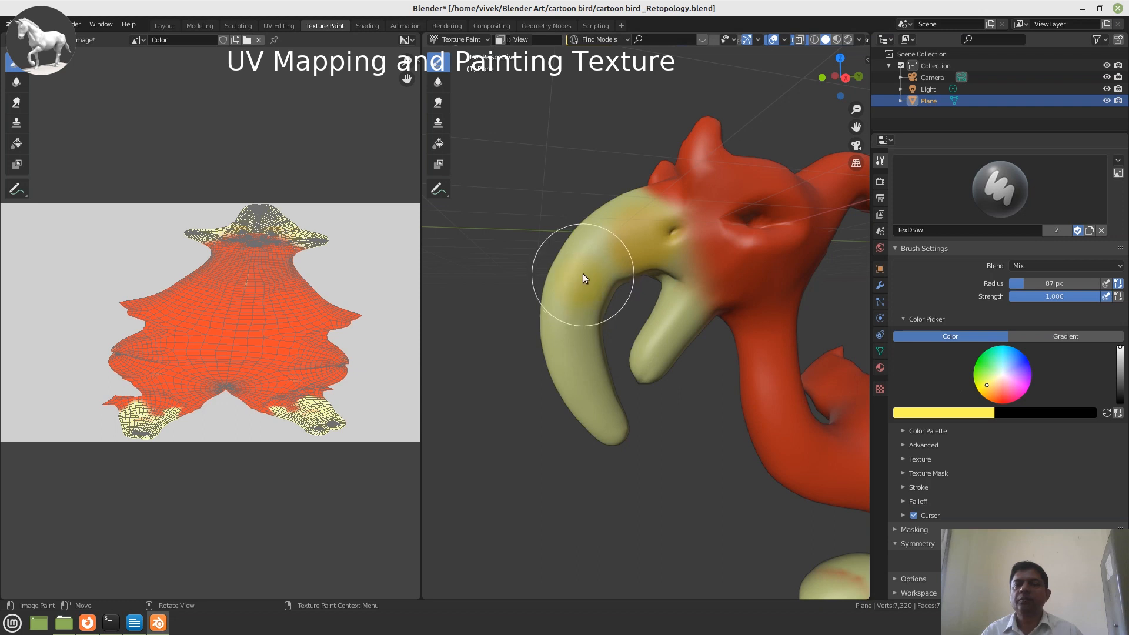
mouse_move(583, 273)
mouse_down()
mouse_move(602, 218)
mouse_move(644, 231)
mouse_move(585, 360)
mouse_move(600, 425)
mouse_up()
scroll(623, 369, up, 2)
mouse_move(648, 354)
mouse_down()
mouse_move(657, 368)
mouse_move(670, 308)
mouse_move(703, 325)
mouse_move(693, 256)
mouse_move(682, 341)
mouse_up()
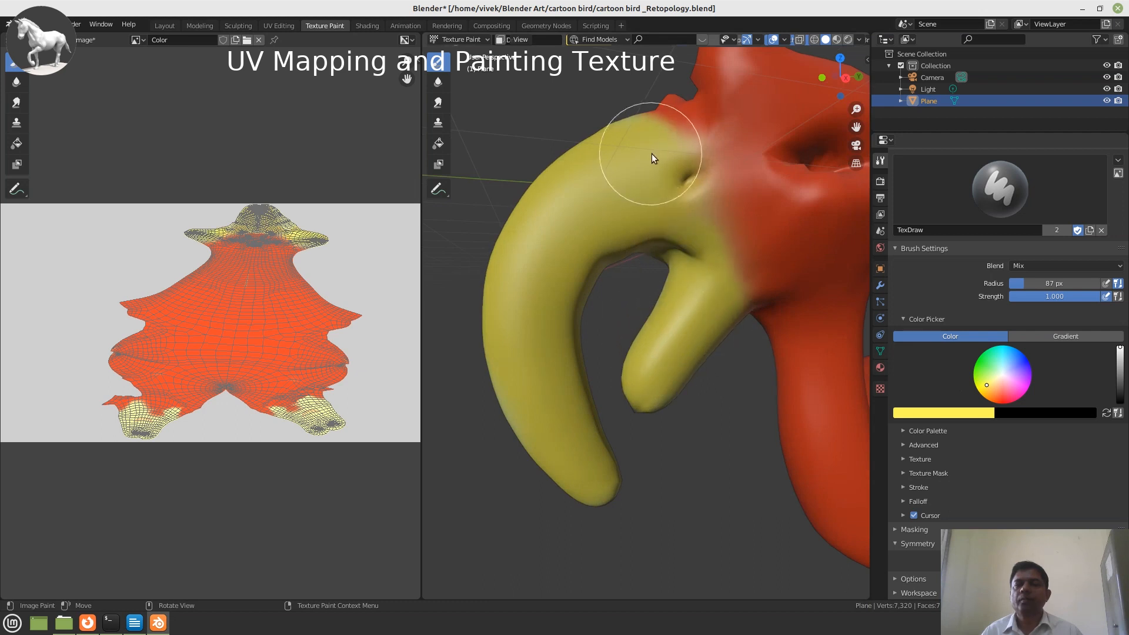
drag(687, 167, 707, 171)
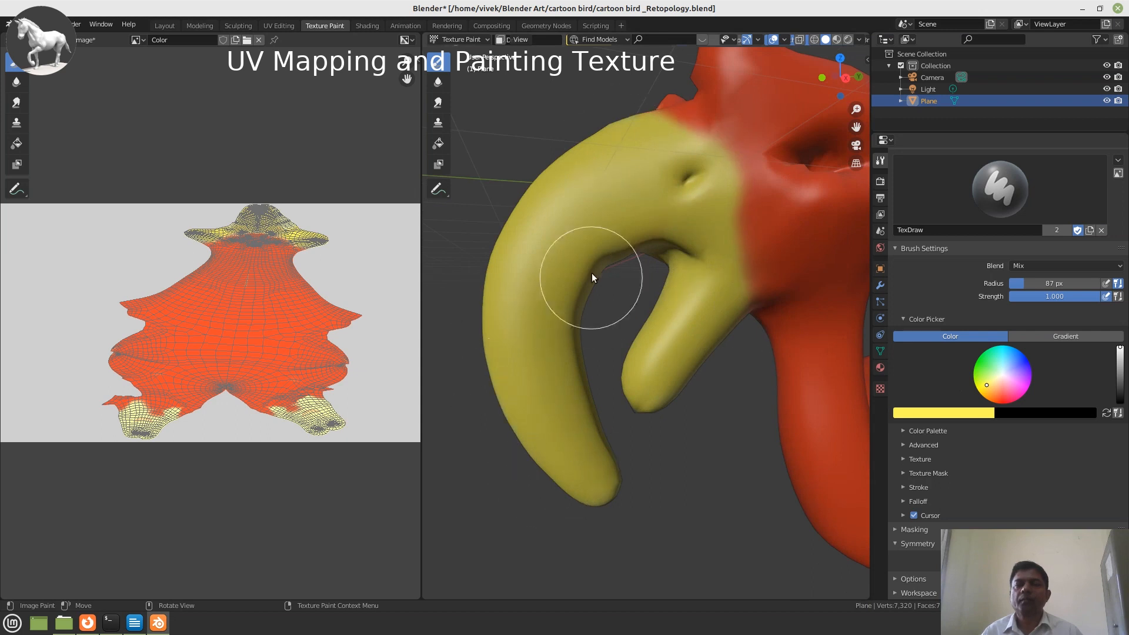
Paint the top and the opposite side of the beak yellow up to the edge of the orange-red head.
scroll(591, 273, down, 4)
mouse_move(592, 273)
middle_down()
mouse_move(636, 315)
mouse_move(721, 325)
middle_up()
middle_drag(653, 276, 684, 329)
scroll(684, 329, up, 3)
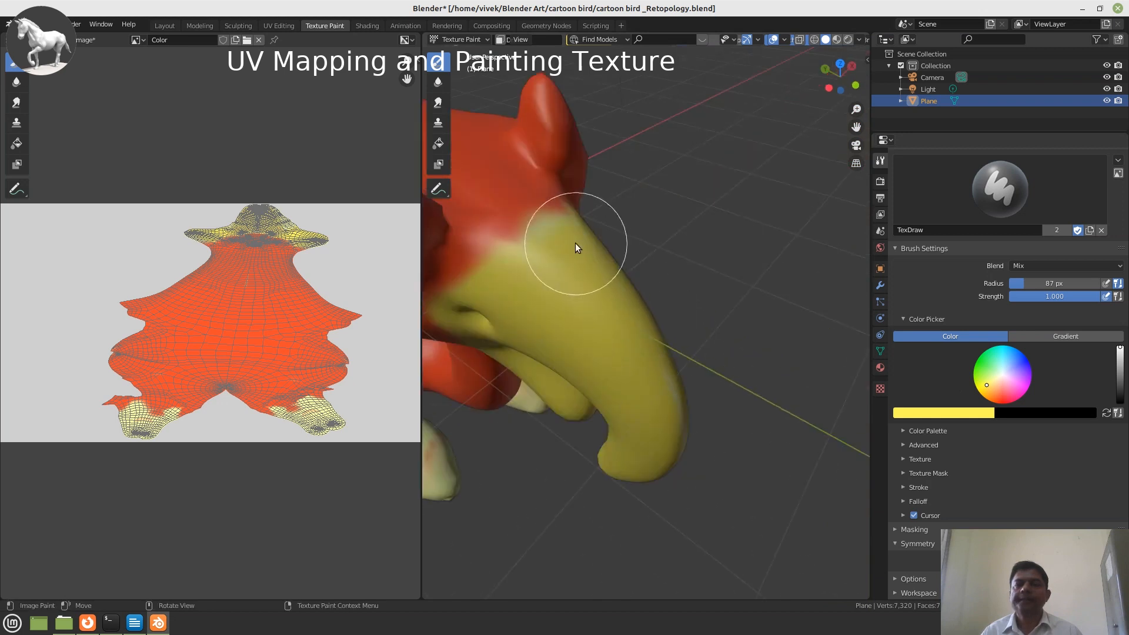
mouse_move(554, 245)
mouse_down()
mouse_move(524, 262)
mouse_move(562, 242)
mouse_move(526, 280)
mouse_move(556, 330)
mouse_up()
middle_drag(693, 473, 645, 353)
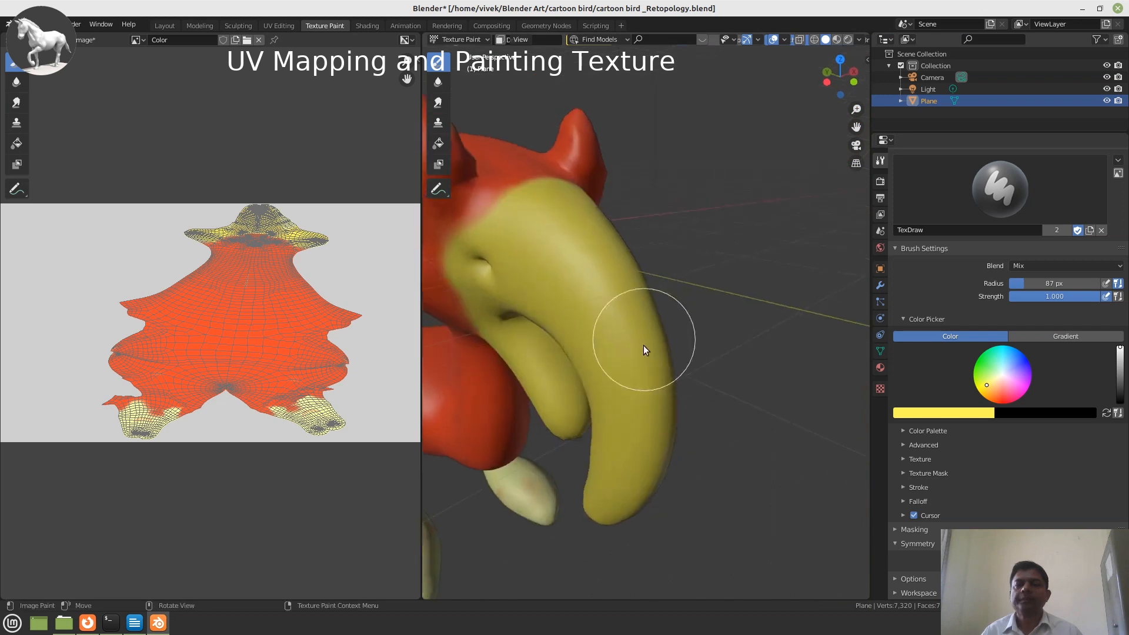
middle_drag(622, 524, 627, 419)
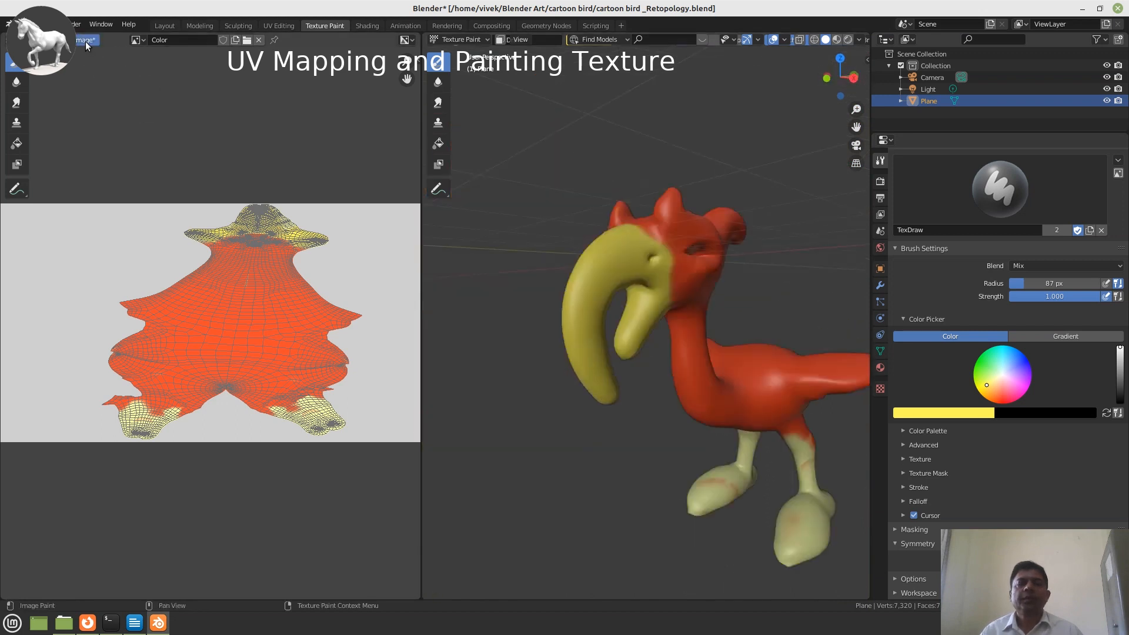
Save the blend file and save the painted texture as Color.png in the cartoon bird folder.
key(ctrl+s)
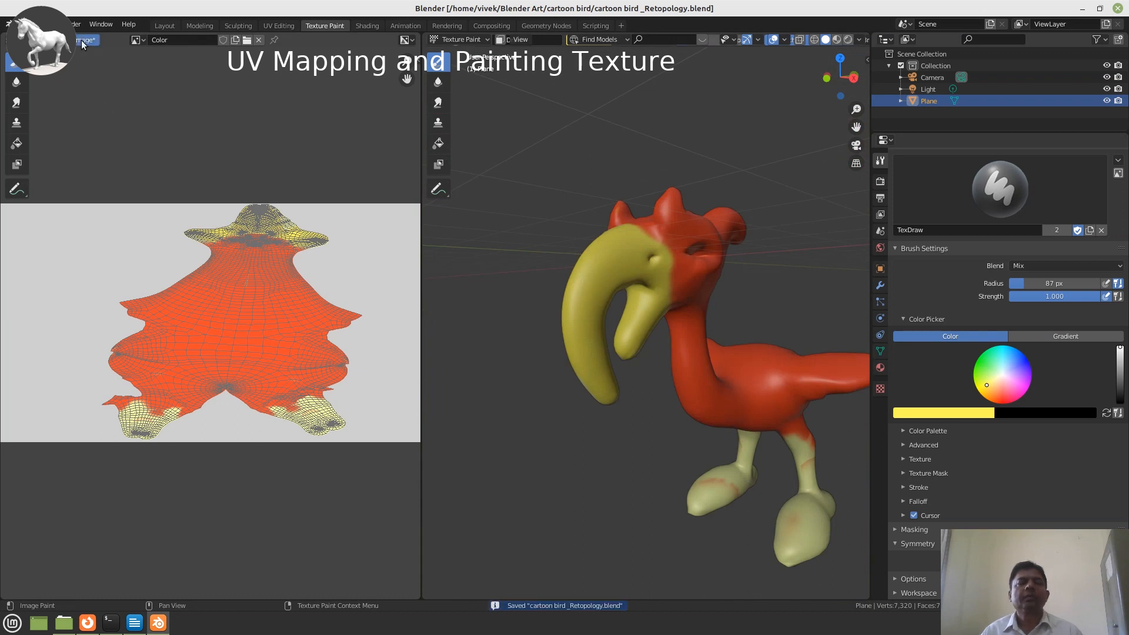
click(79, 40)
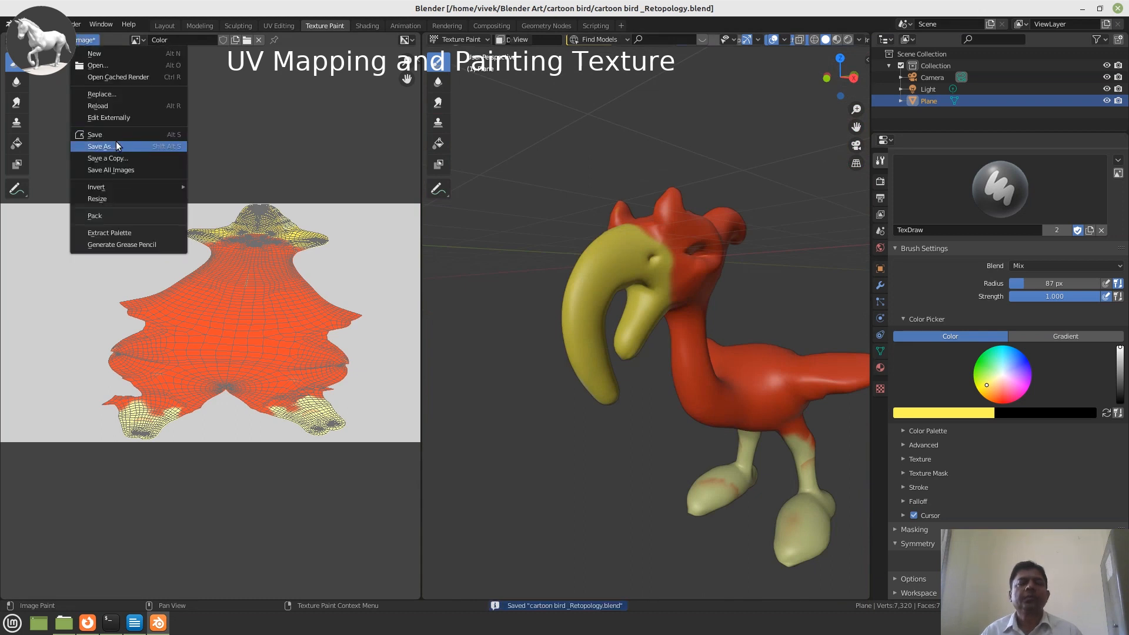
click(116, 145)
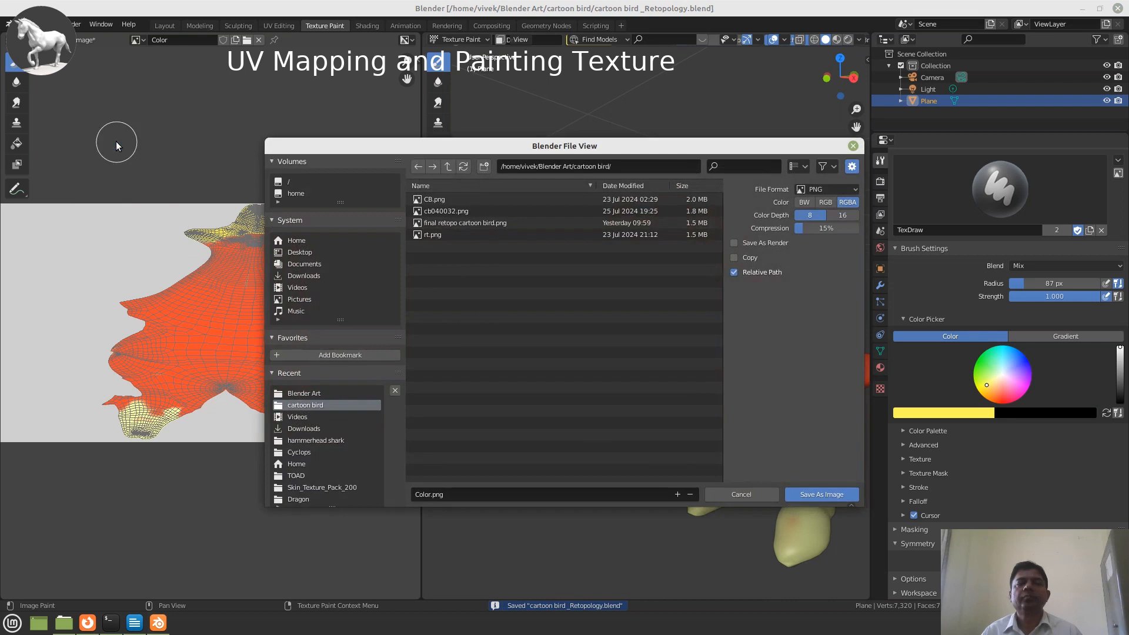
click(799, 493)
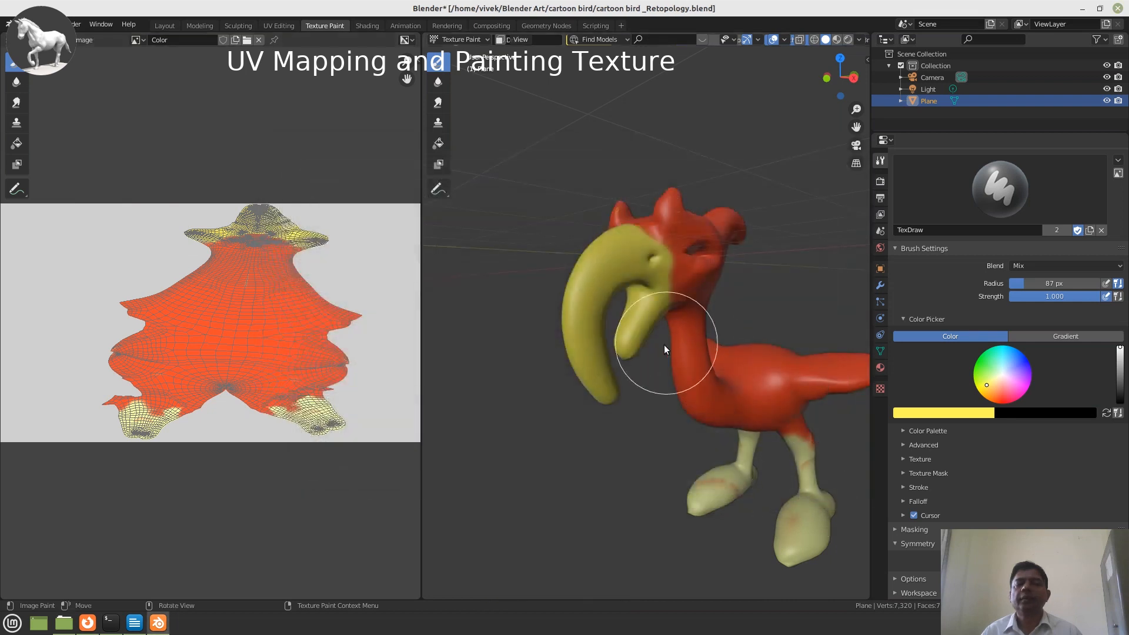
mouse_move(718, 380)
middle_down()
mouse_move(668, 312)
mouse_move(650, 226)
mouse_move(691, 312)
mouse_move(667, 323)
middle_up()
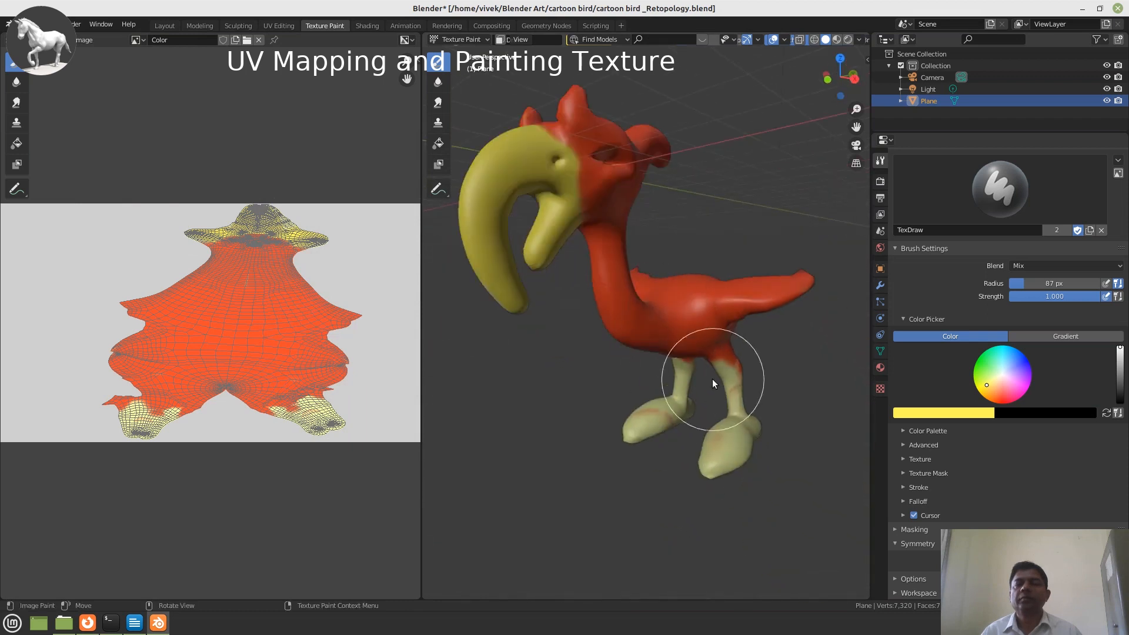
Set the brush colour to a mid brown and paint the front of the bird's legs and feet.
mouse_move(711, 379)
middle_down()
mouse_move(710, 350)
mouse_move(840, 382)
middle_up()
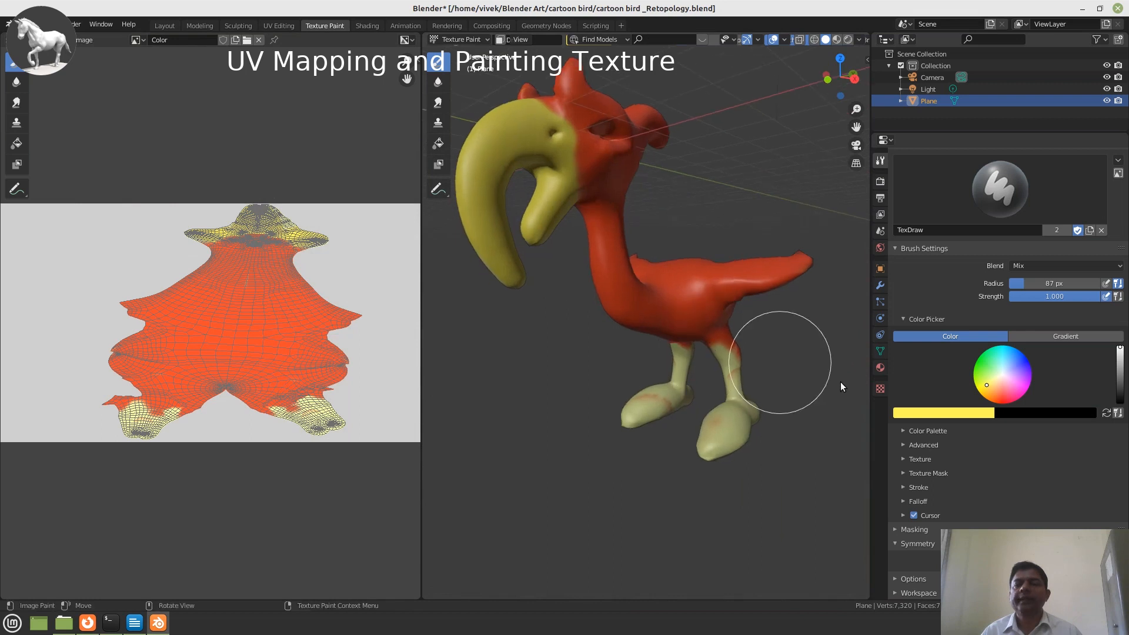
click(985, 390)
drag(987, 388, 995, 392)
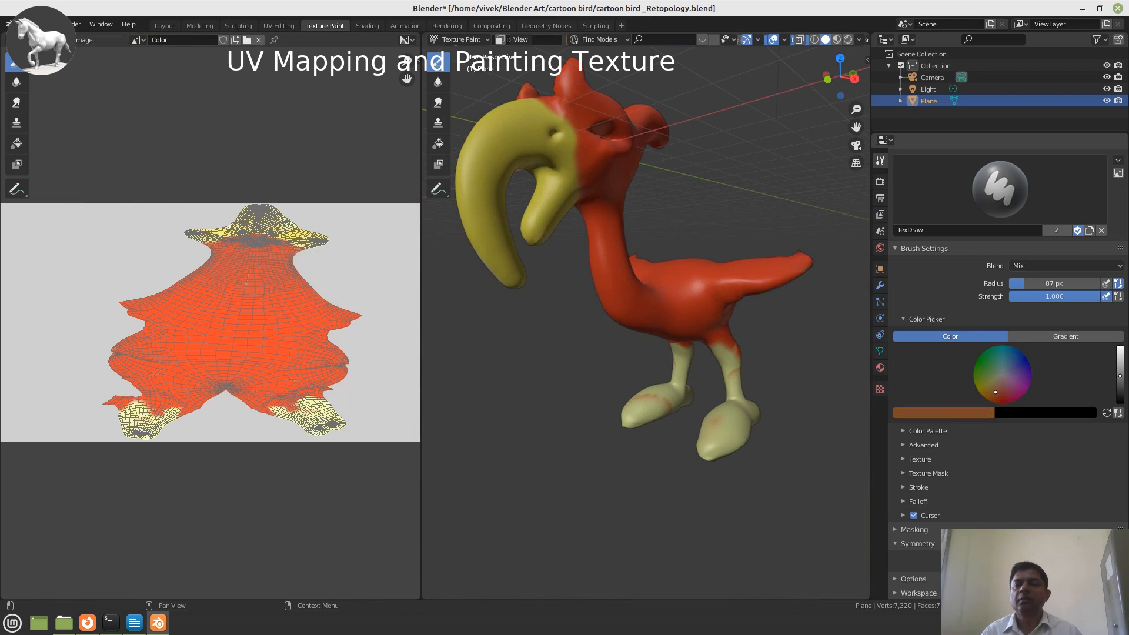
scroll(589, 323, up, 4)
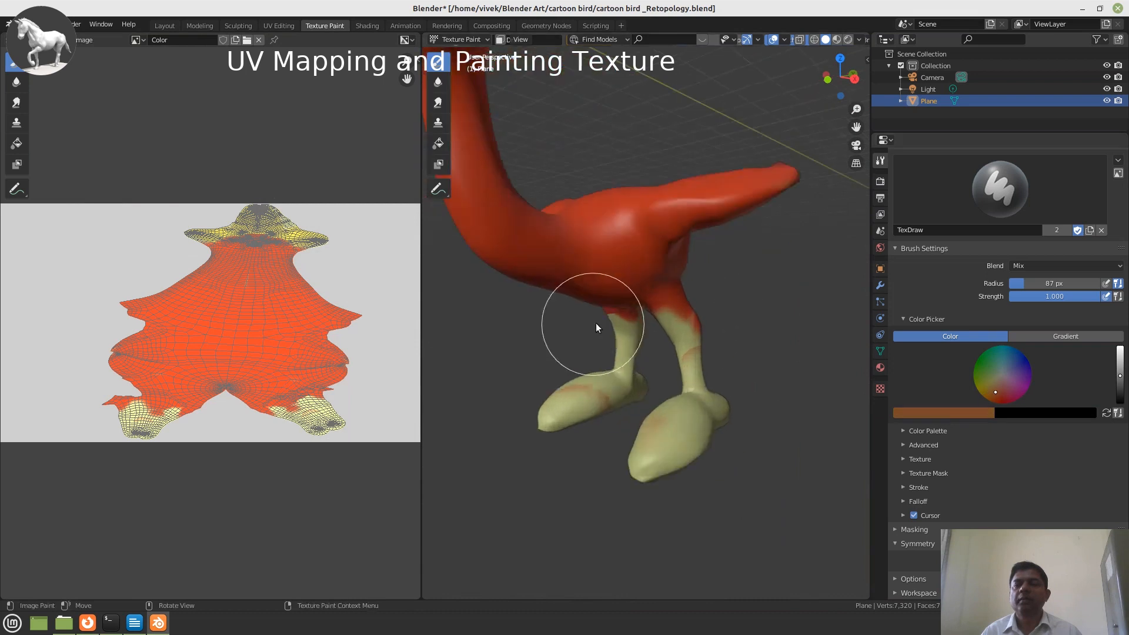
scroll(595, 323, up, 1)
mouse_move(680, 318)
mouse_down()
mouse_move(700, 376)
mouse_move(672, 421)
mouse_move(717, 404)
mouse_move(654, 457)
mouse_move(708, 453)
mouse_move(641, 456)
mouse_up()
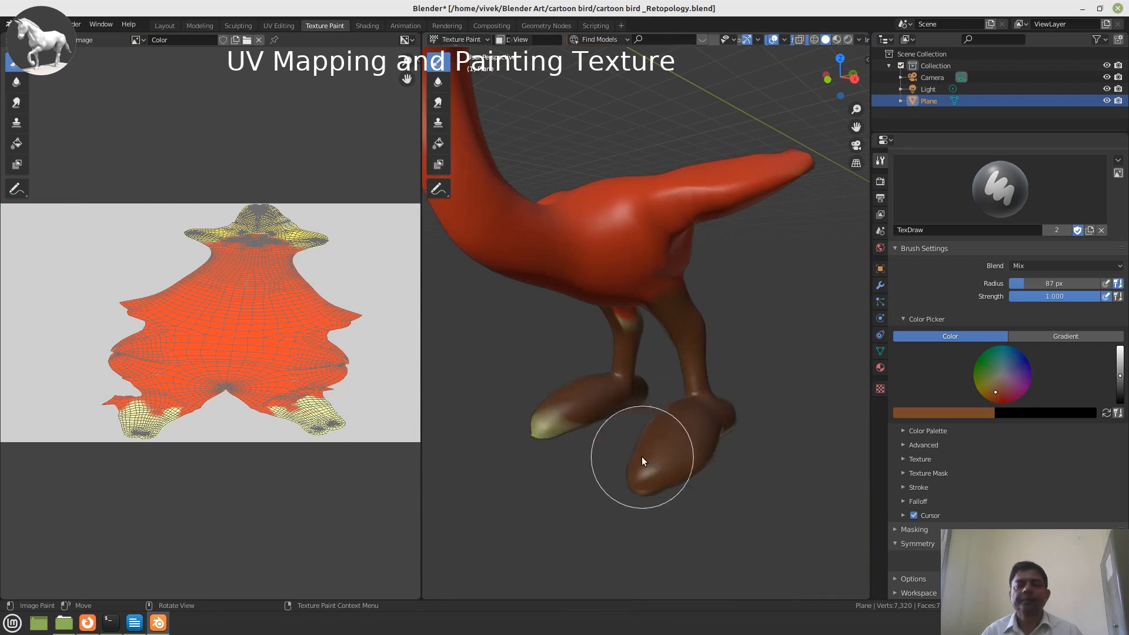
Reduce the brush radius to 61 px and paint the backs of the legs and the heels brown.
key(f)
click(683, 457)
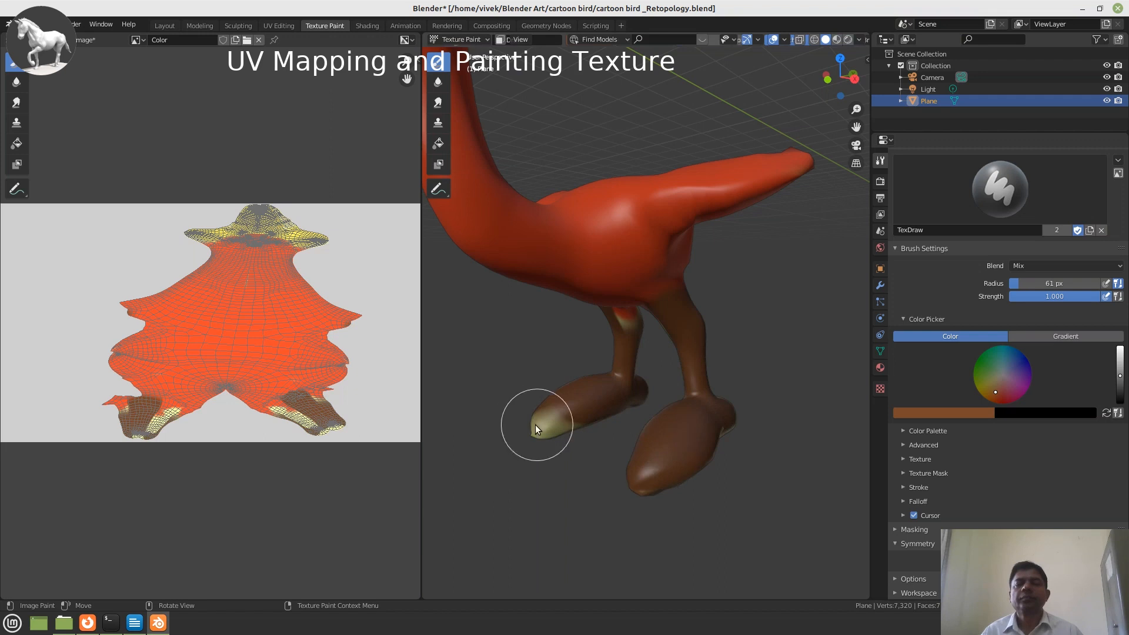
mouse_move(549, 412)
middle_down()
mouse_move(601, 432)
mouse_move(673, 389)
mouse_move(640, 390)
mouse_move(731, 344)
mouse_move(669, 349)
middle_up()
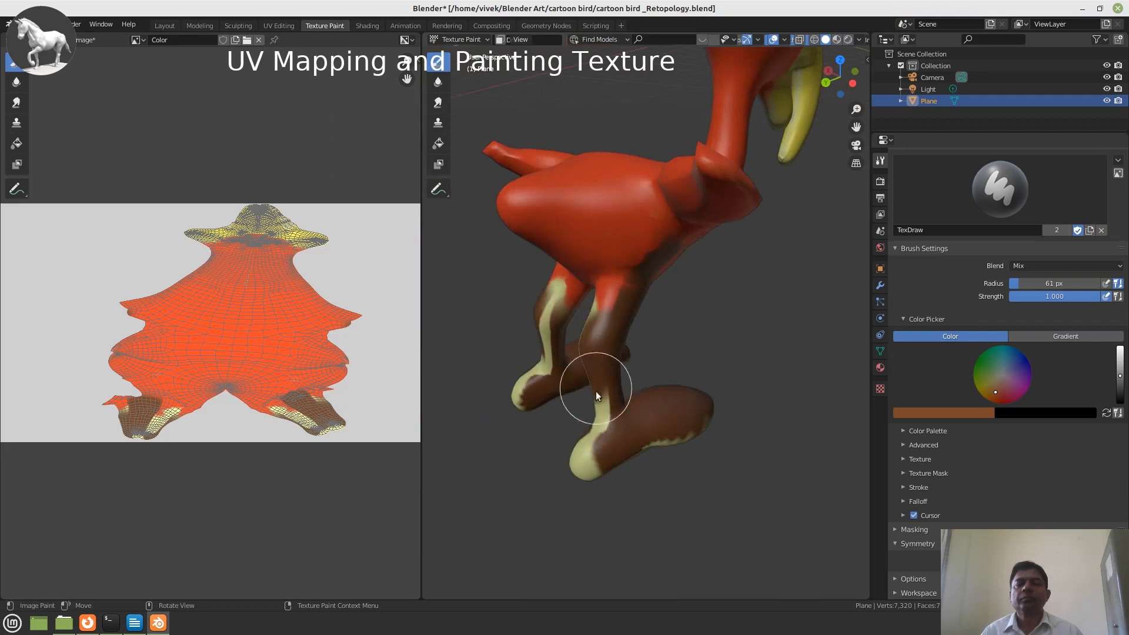
key(ctrl+z)
key(ctrl+z)
key(ctrl+z)
mouse_move(630, 396)
middle_down()
mouse_move(679, 393)
mouse_move(671, 311)
middle_up()
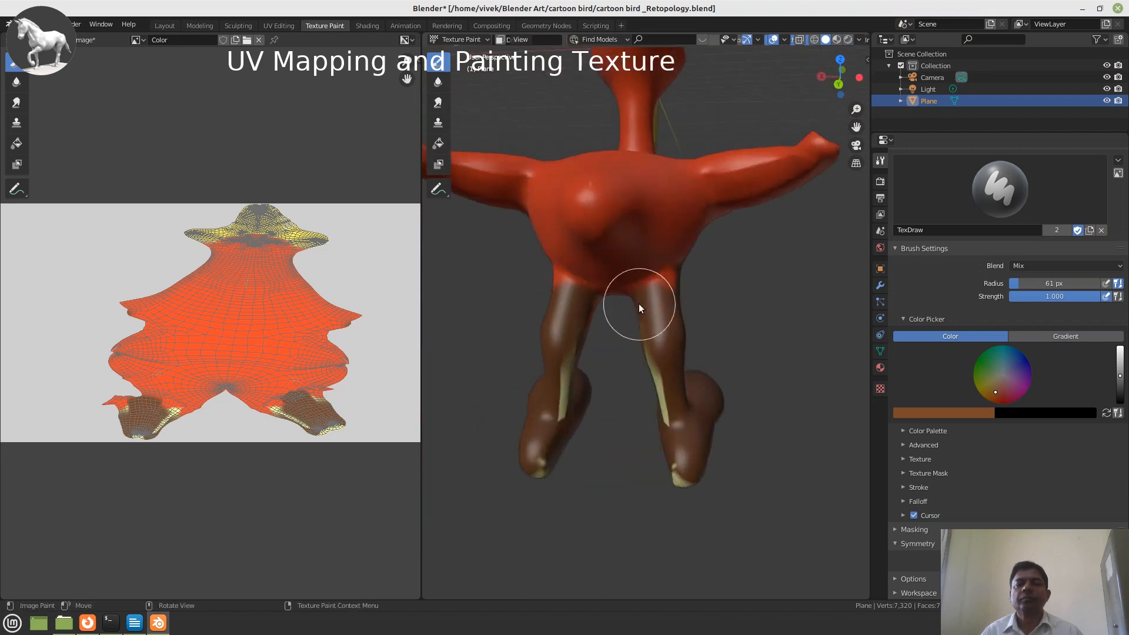
key(ctrl+z)
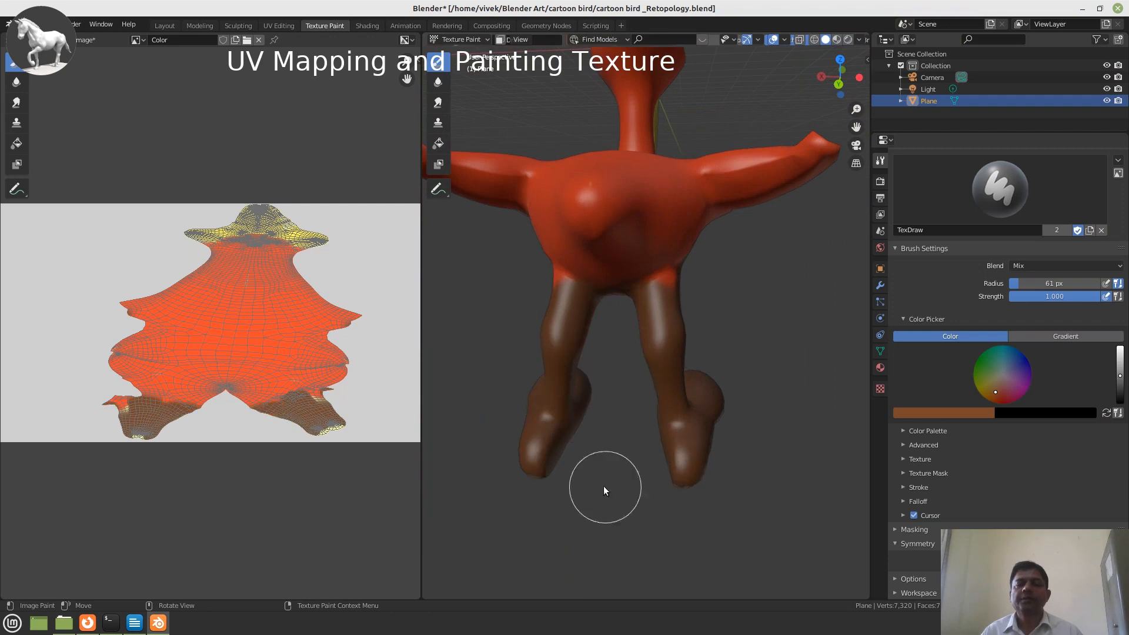
Paint the remaining toe tip, inner upper legs and soles of the feet brown up to the body.
mouse_move(603, 490)
middle_down()
mouse_move(672, 379)
mouse_move(685, 294)
mouse_move(729, 321)
middle_up()
mouse_move(728, 381)
mouse_down()
mouse_move(675, 382)
mouse_move(728, 411)
mouse_move(657, 415)
mouse_up()
mouse_move(657, 415)
middle_down()
mouse_move(679, 398)
mouse_move(605, 404)
middle_up()
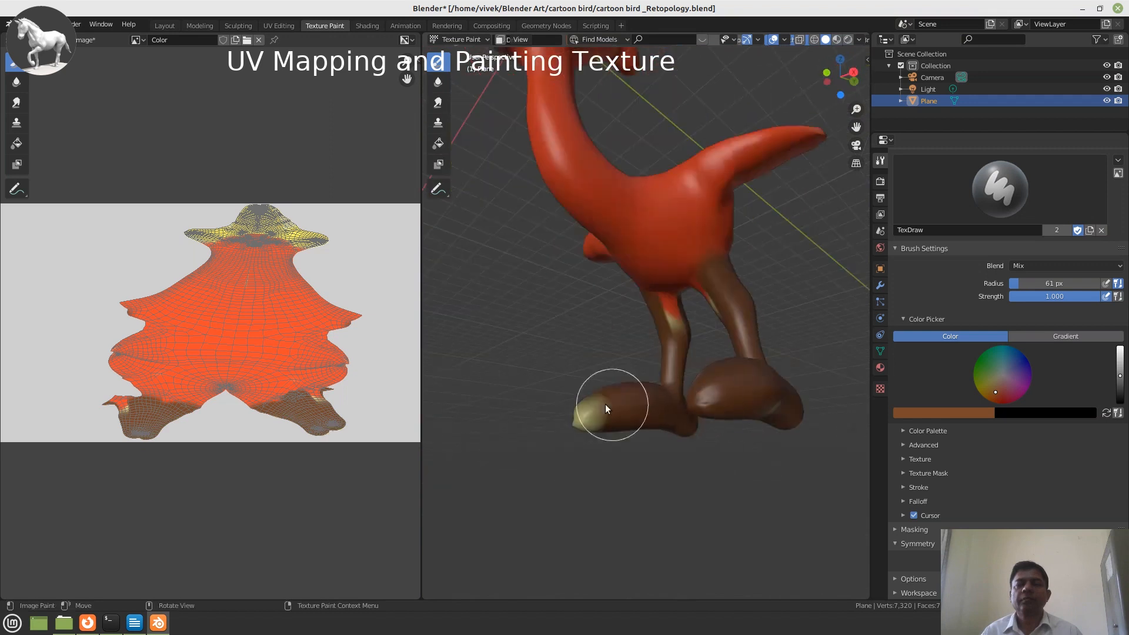
scroll(659, 355, up, 3)
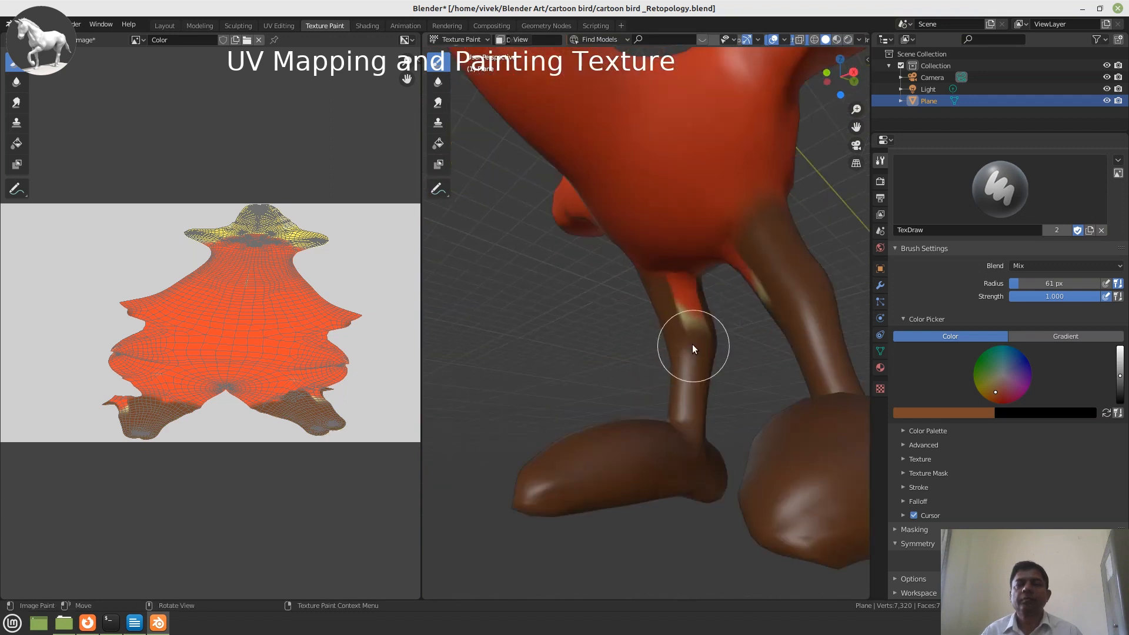
mouse_move(689, 337)
mouse_down()
mouse_move(682, 291)
mouse_move(662, 291)
mouse_up()
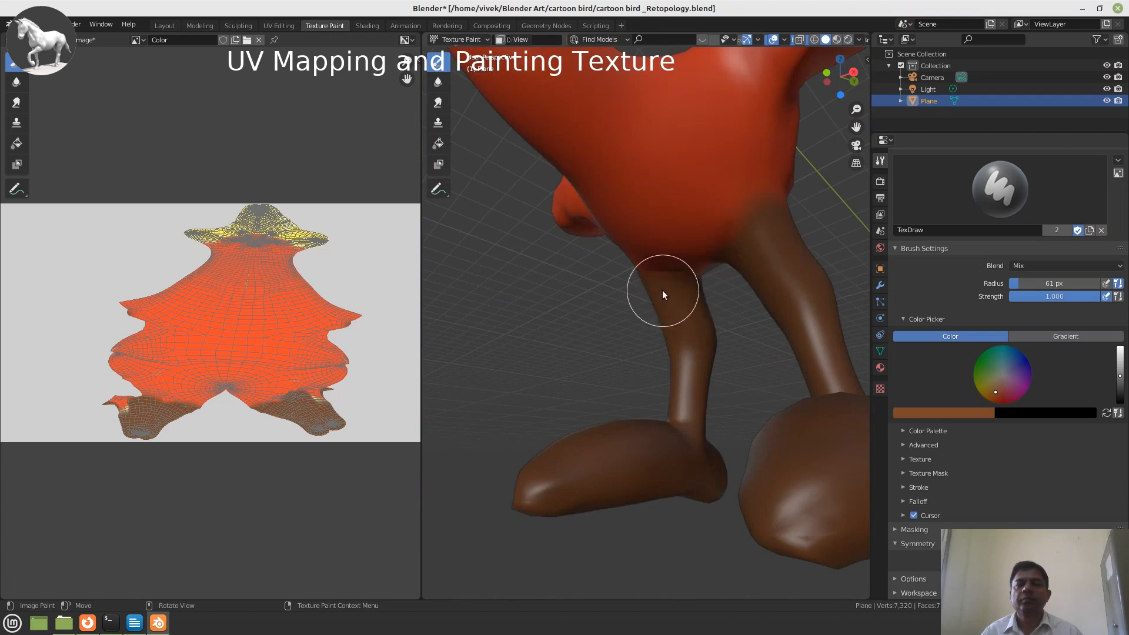
mouse_move(662, 290)
middle_down()
mouse_move(666, 423)
mouse_move(715, 344)
mouse_move(755, 388)
mouse_move(647, 431)
mouse_move(676, 443)
mouse_move(559, 391)
mouse_move(649, 407)
mouse_move(650, 371)
mouse_move(713, 365)
middle_up()
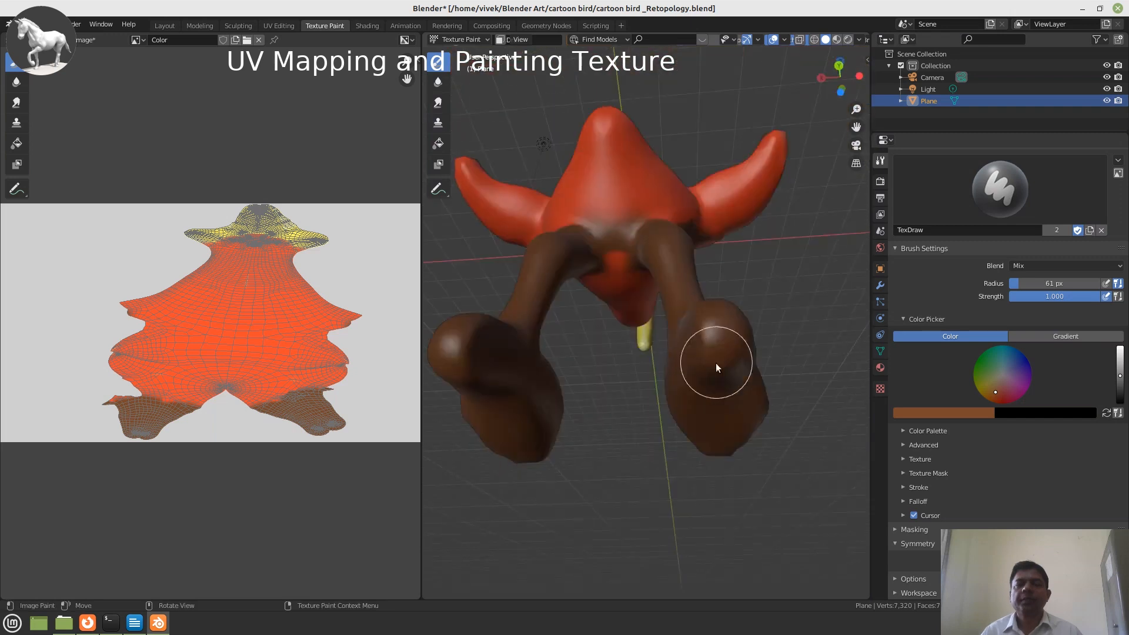
Inspect the brown paint where the legs join the body under the wing, and expand the brush's colour palette settings.
mouse_move(651, 426)
middle_down()
mouse_move(562, 414)
mouse_move(590, 391)
mouse_move(584, 378)
mouse_move(615, 379)
middle_up()
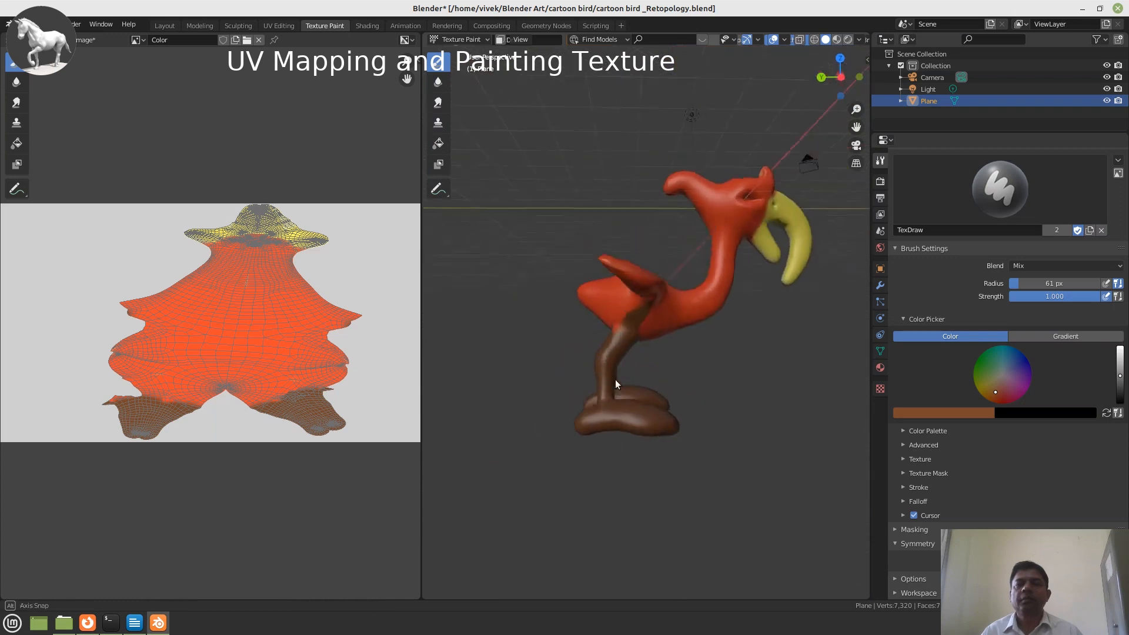
scroll(614, 364, up, 4)
scroll(630, 344, up, 2)
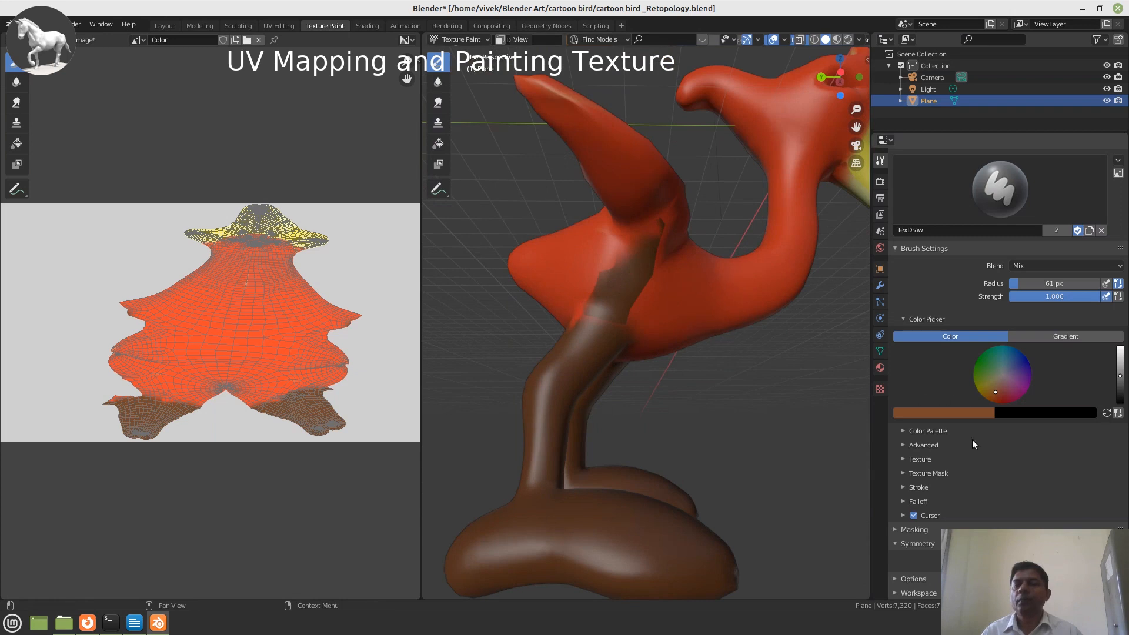
click(935, 430)
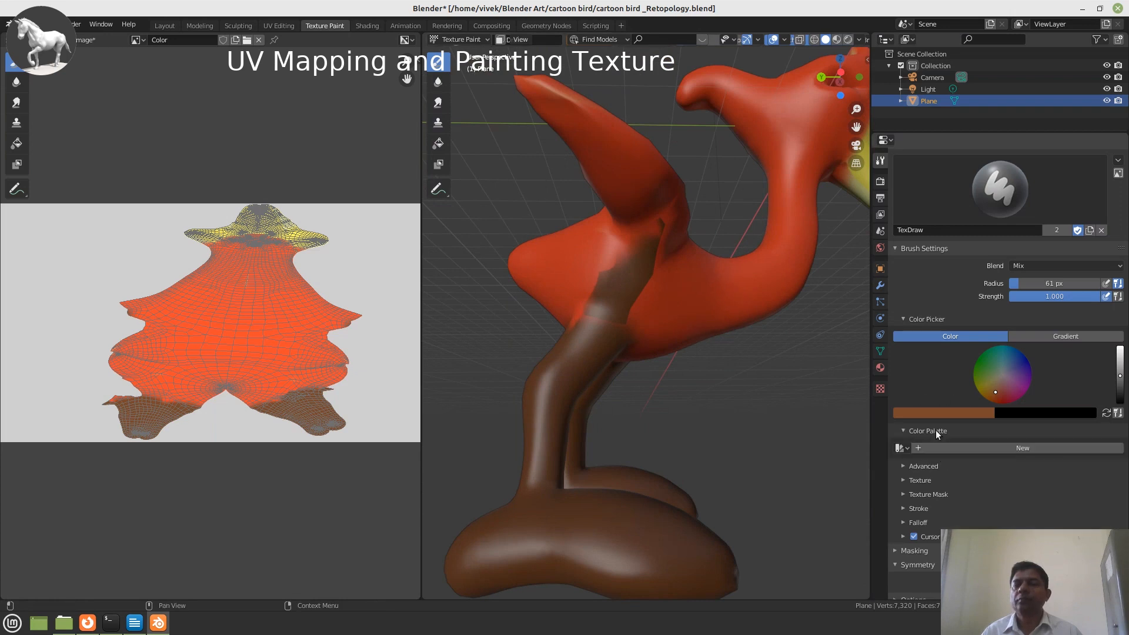
scroll(935, 430, down, 1)
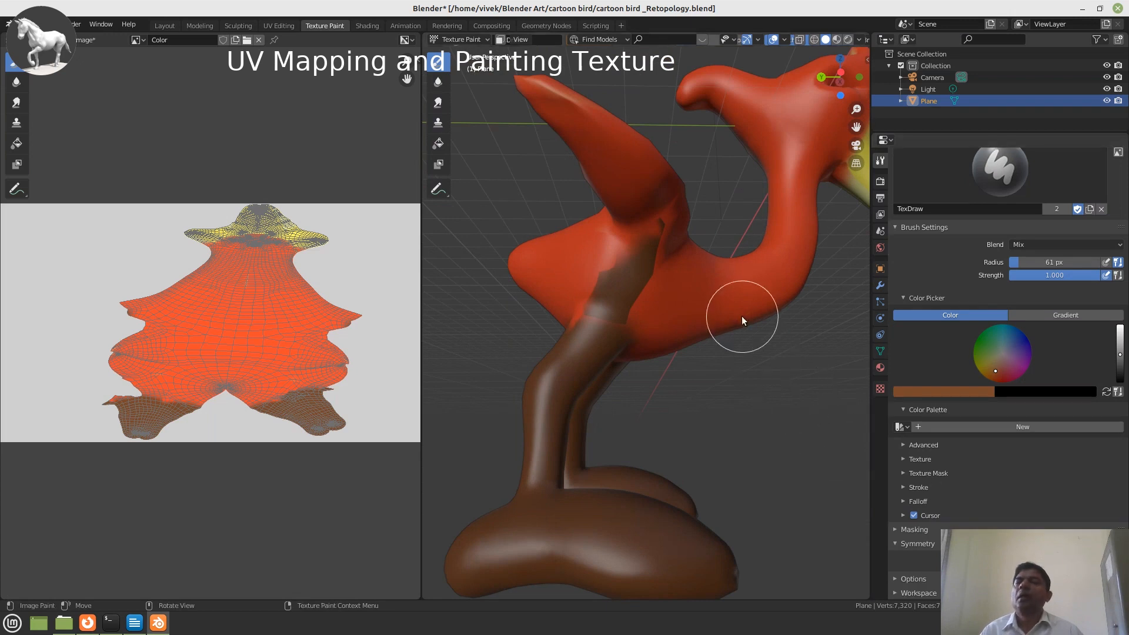
middle_drag(742, 315, 681, 368)
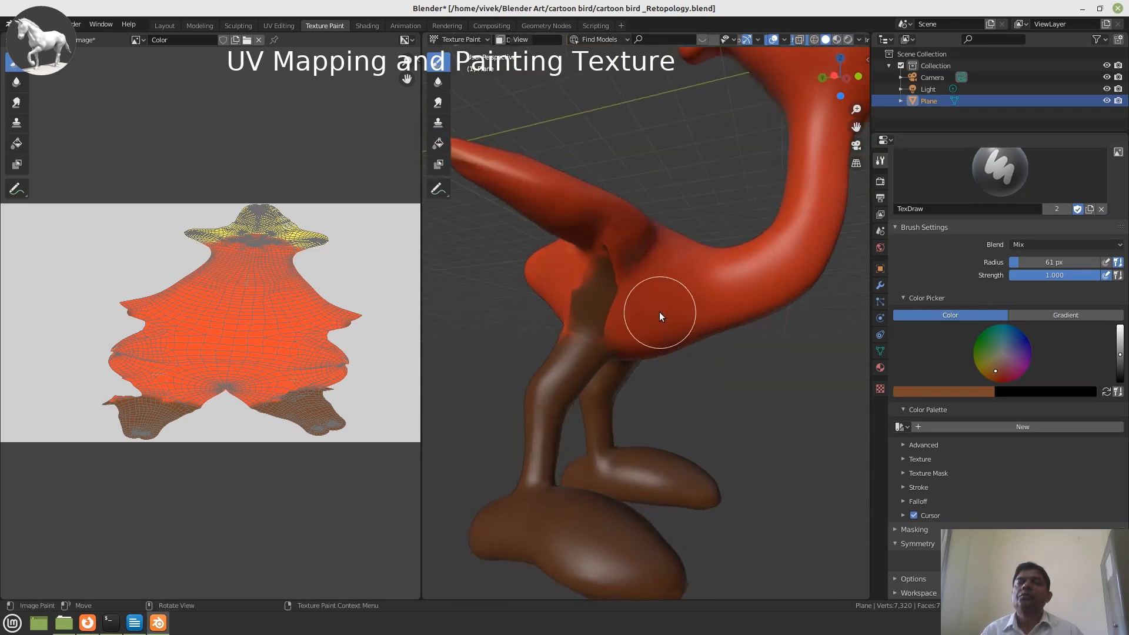
scroll(658, 311, down, 3)
scroll(674, 316, up, 2)
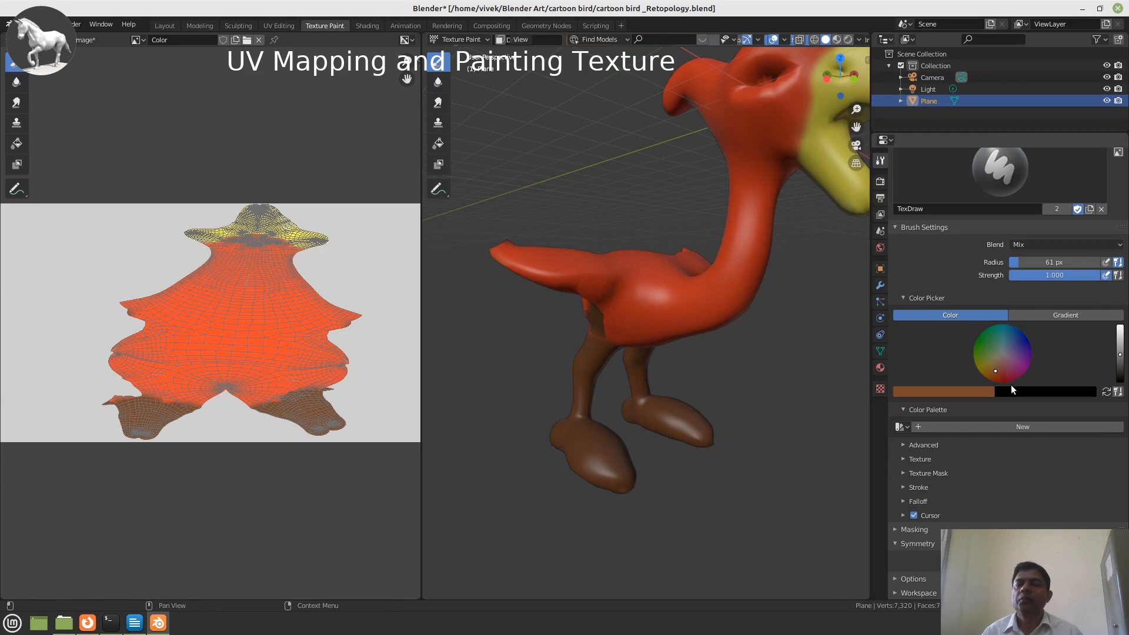
scroll(1012, 388, up, 2)
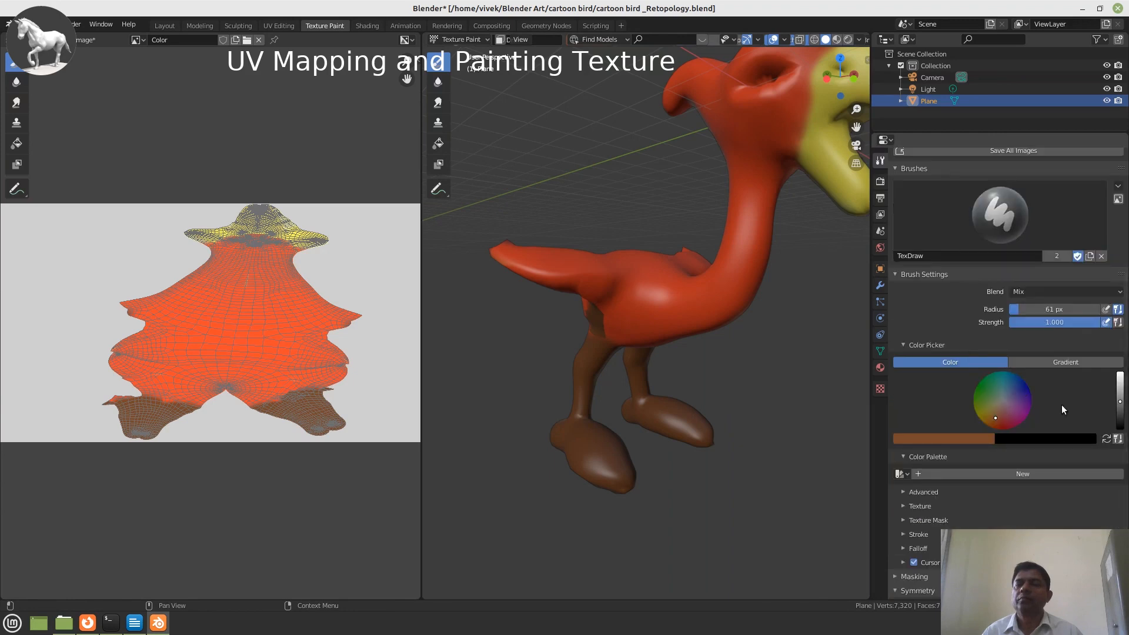
scroll(1052, 404, down, 1)
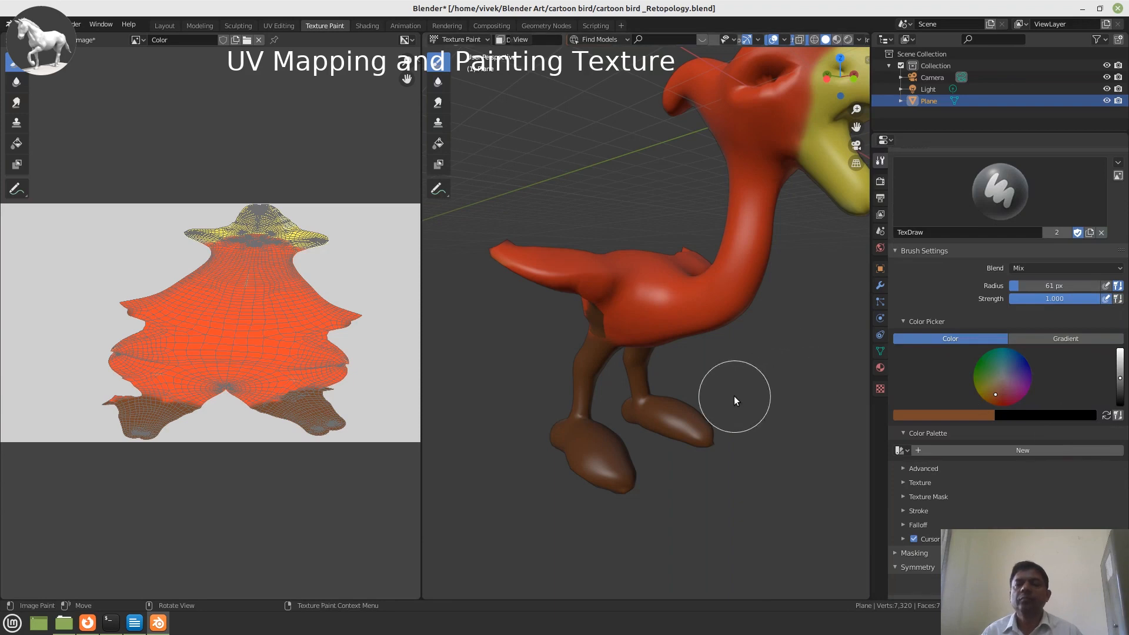
Show the active tool's brush settings in the 3D viewport's sidebar.
key(n)
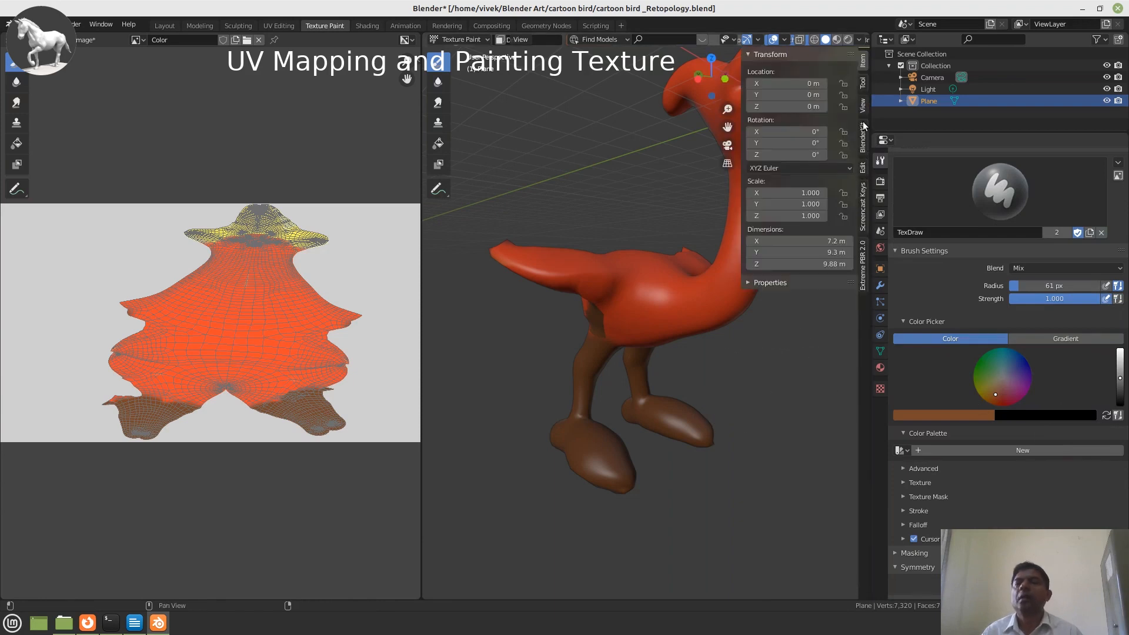
click(863, 84)
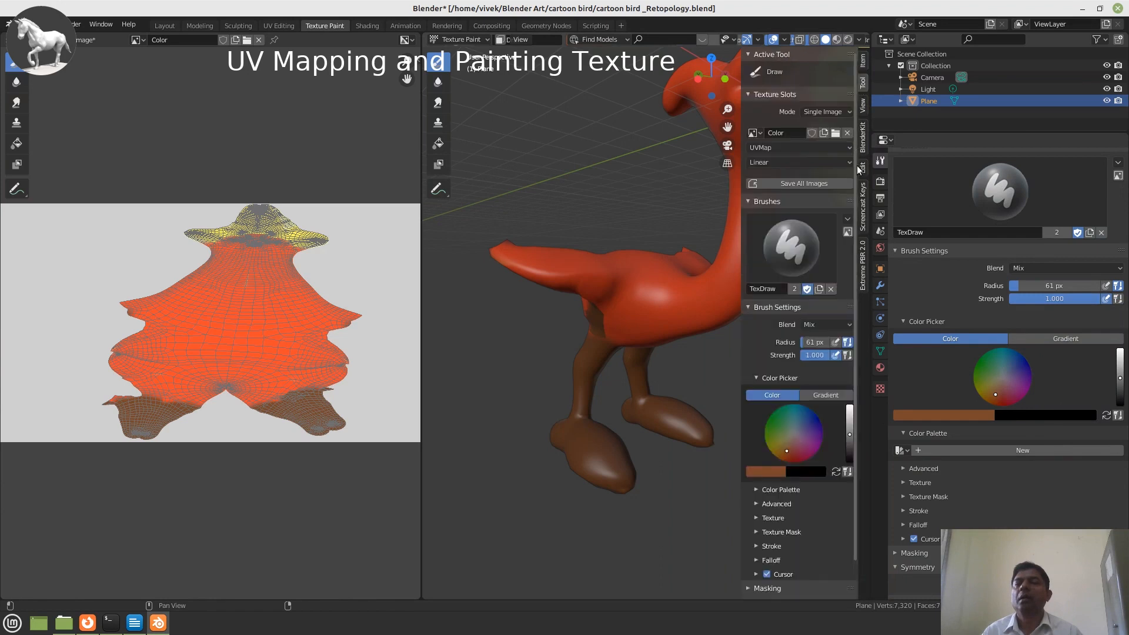
scroll(771, 487, down, 2)
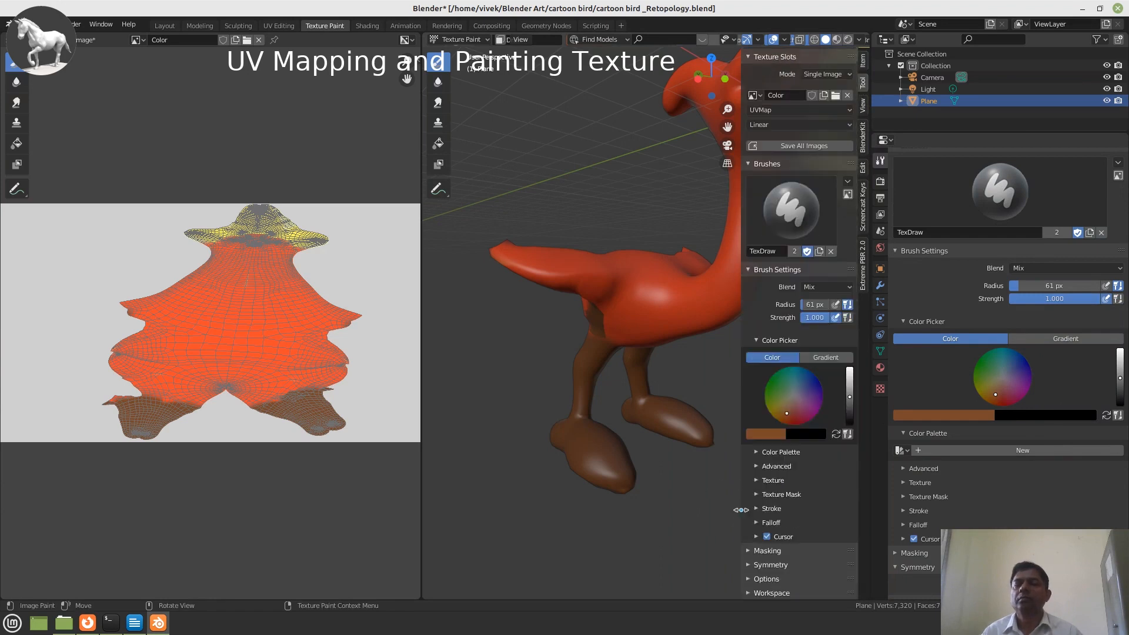
scroll(738, 510, down, 1)
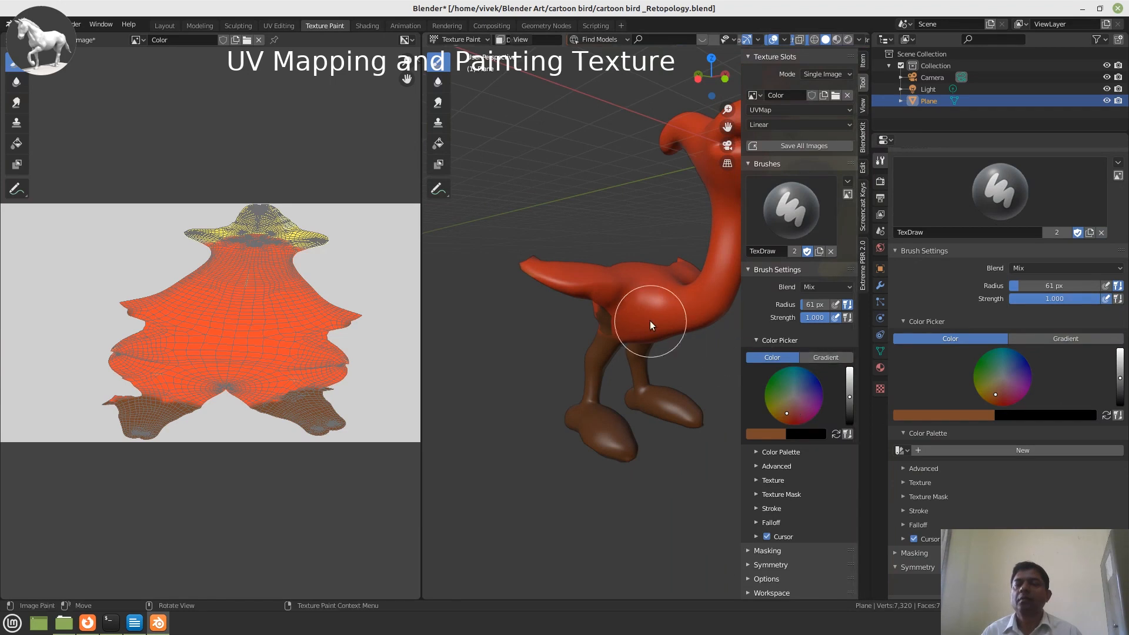
Try dabs of the secondary black and primary brown colours on the side of the body and undo them.
middle_drag(650, 320, 627, 326)
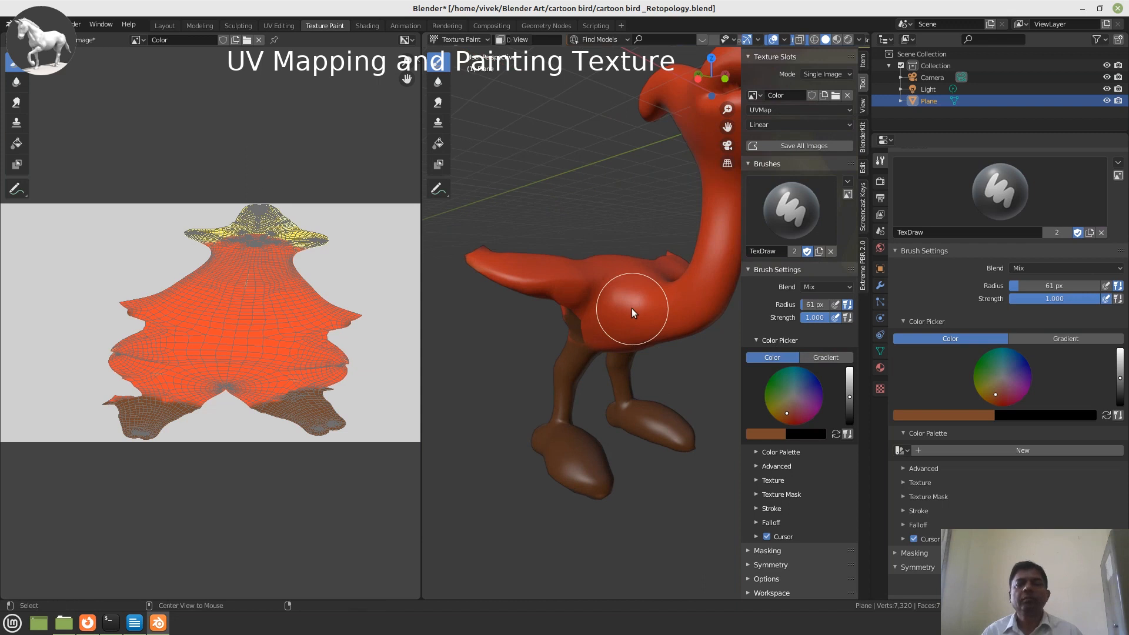
ctrl+click(631, 308)
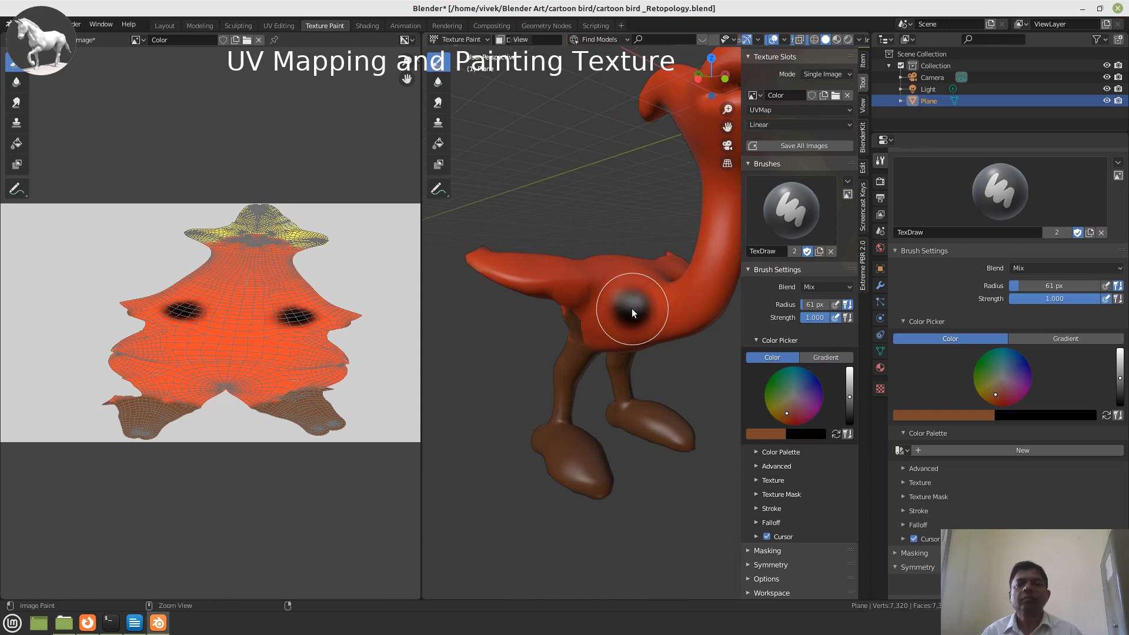
key(ctrl+z)
key(n)
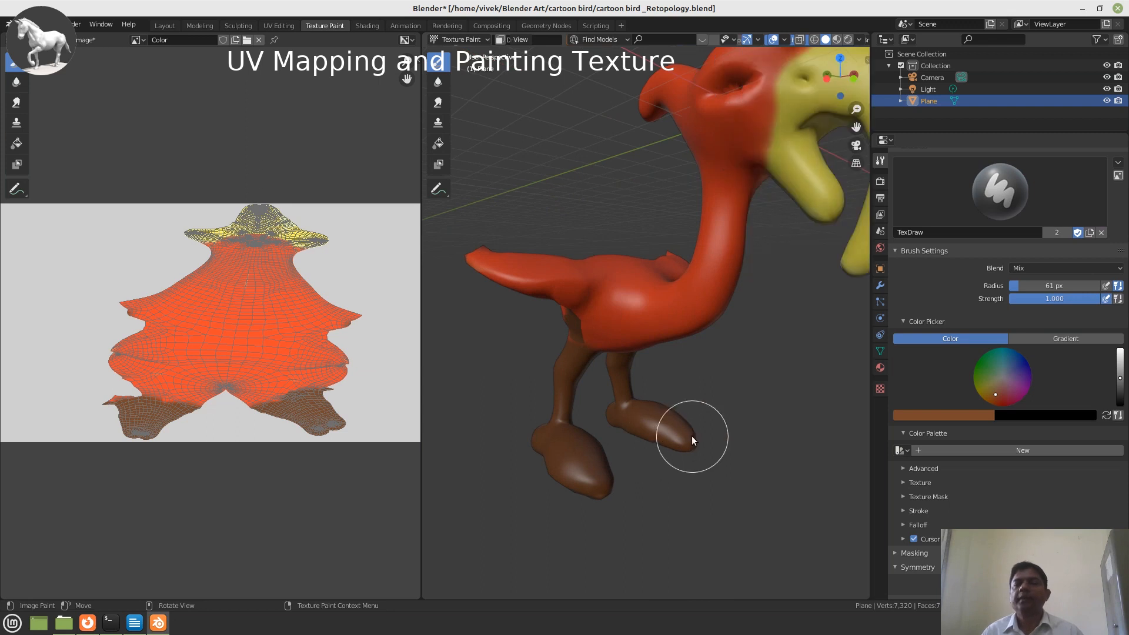
ctrl+click(619, 317)
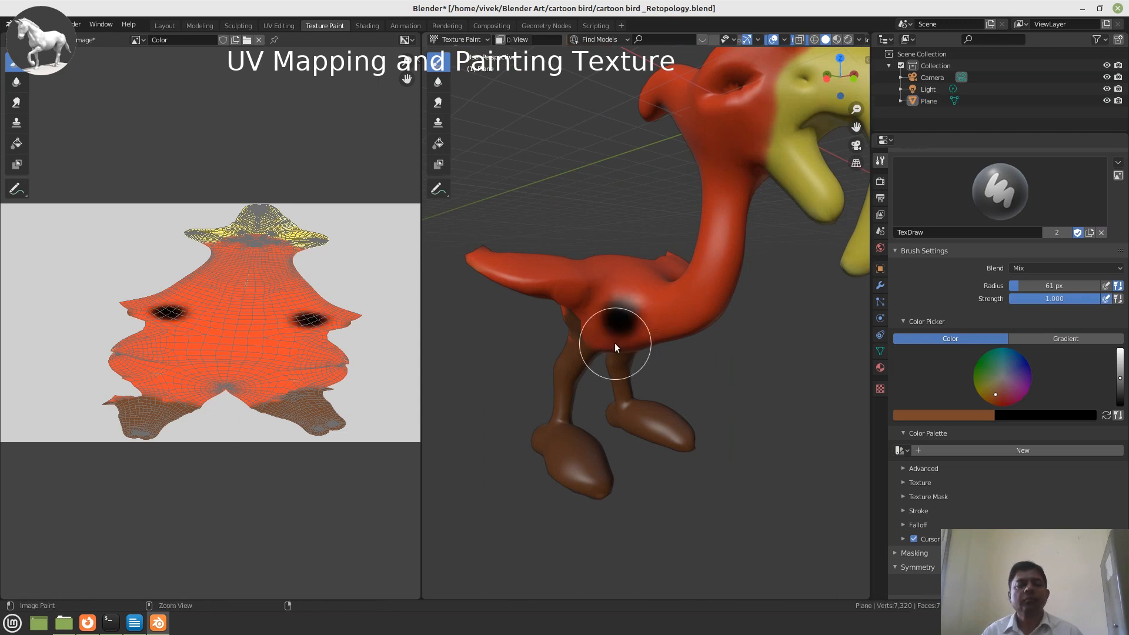
key(ctrl+z)
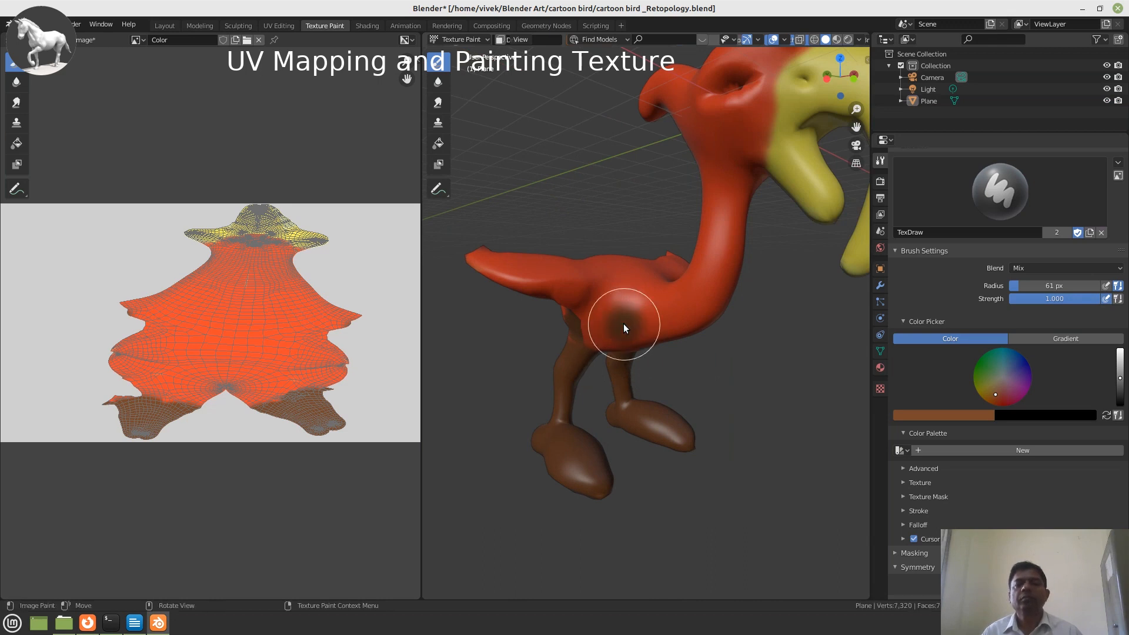
key(ctrl+z)
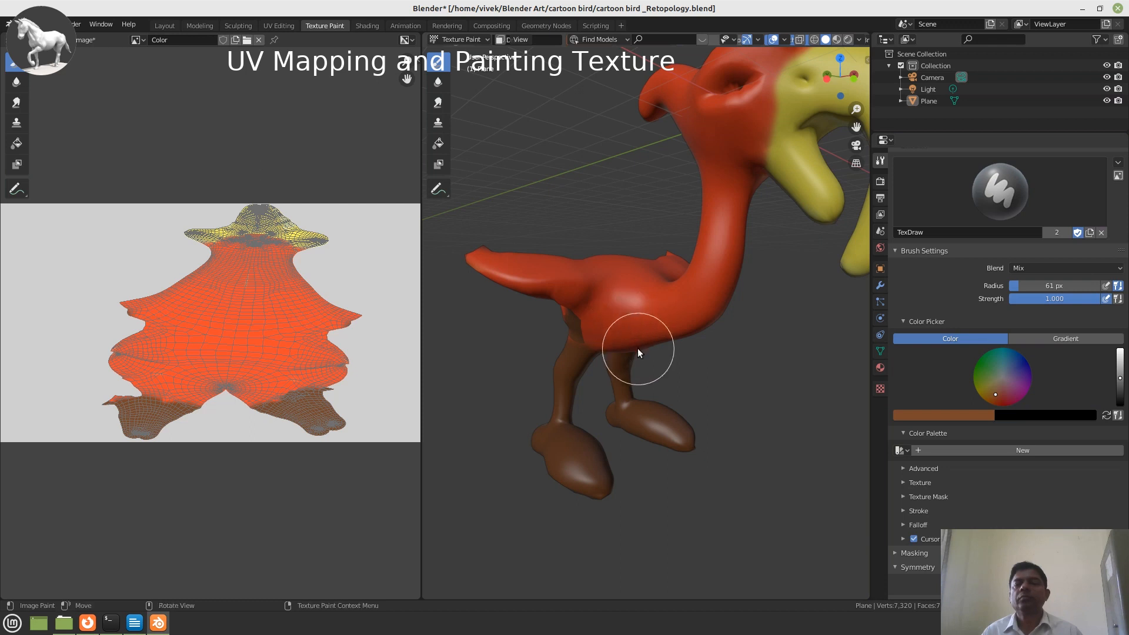
Widen the 3D viewport by narrowing the image editor beside it.
middle_drag(637, 348, 672, 353)
scroll(1082, 384, down, 2)
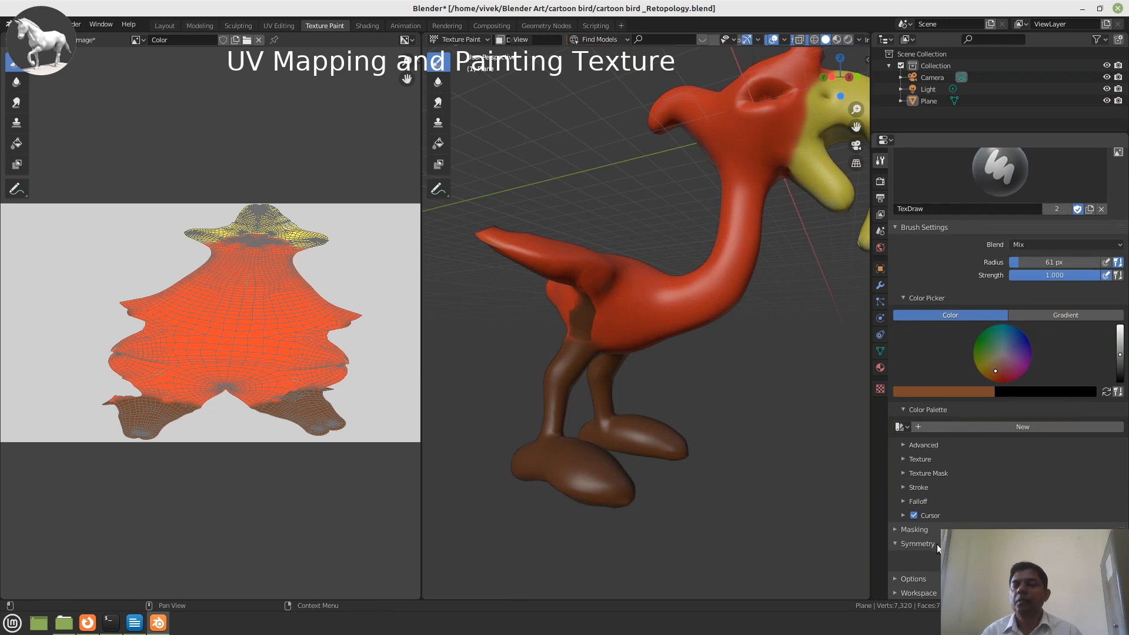
scroll(931, 595, up, 7)
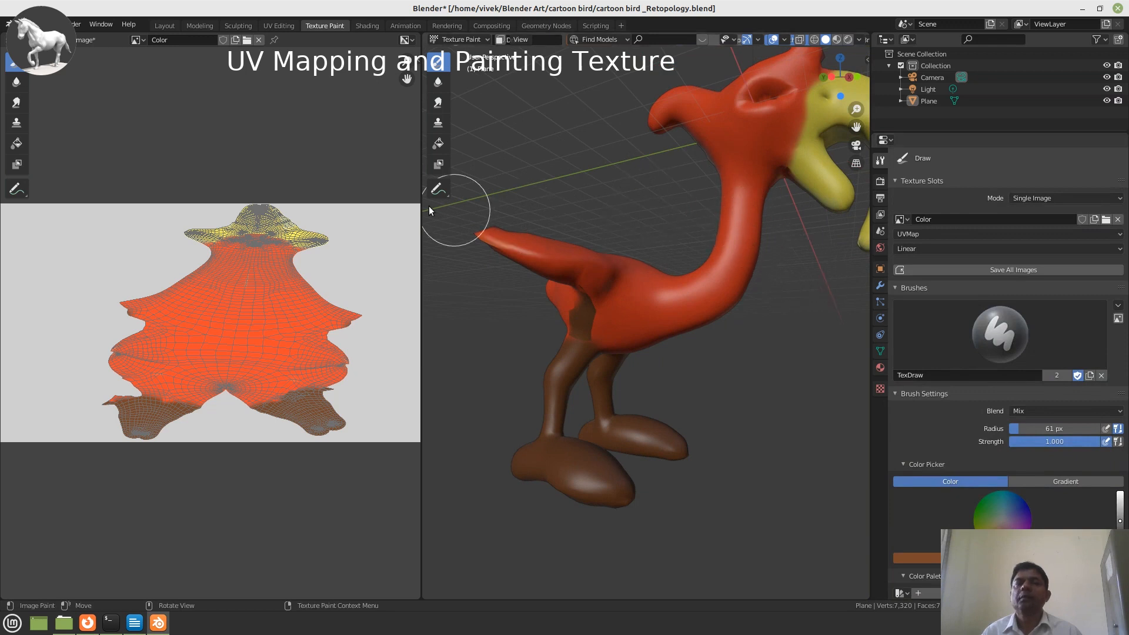
drag(421, 210, 285, 223)
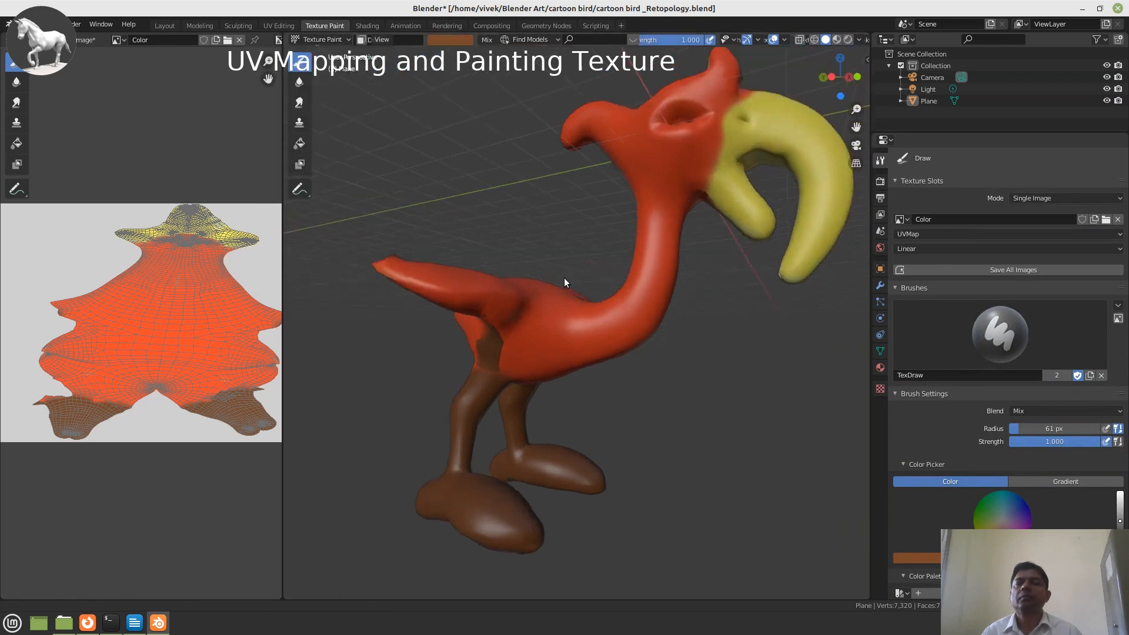
mouse_move(565, 277)
middle_down()
mouse_move(594, 282)
mouse_move(560, 281)
middle_up()
scroll(529, 305, up, 5)
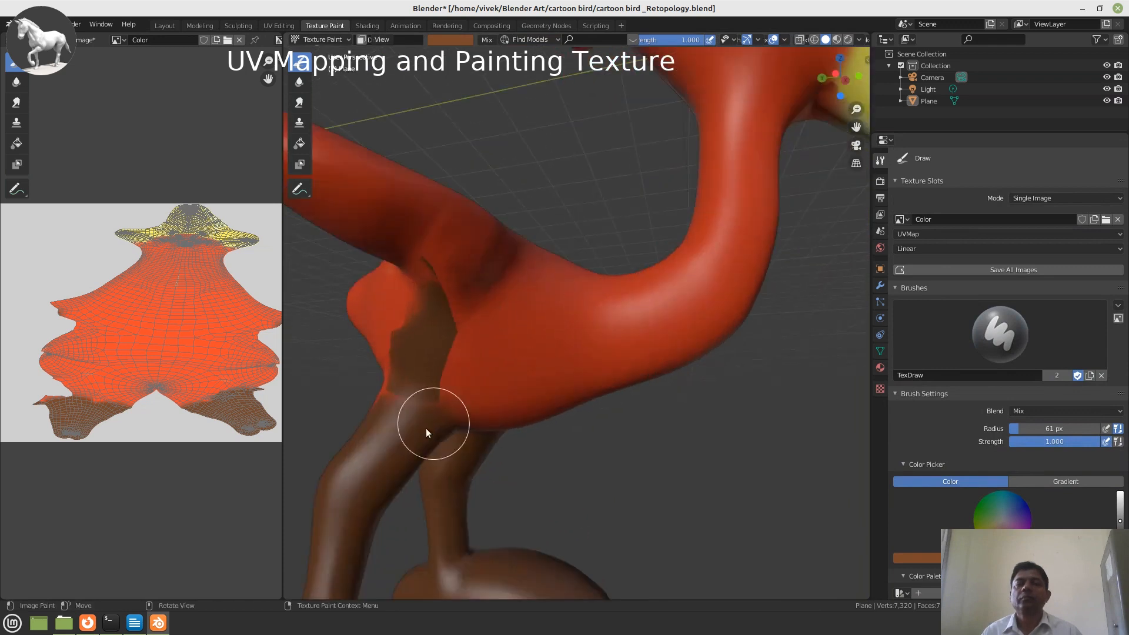
scroll(394, 433, down, 3)
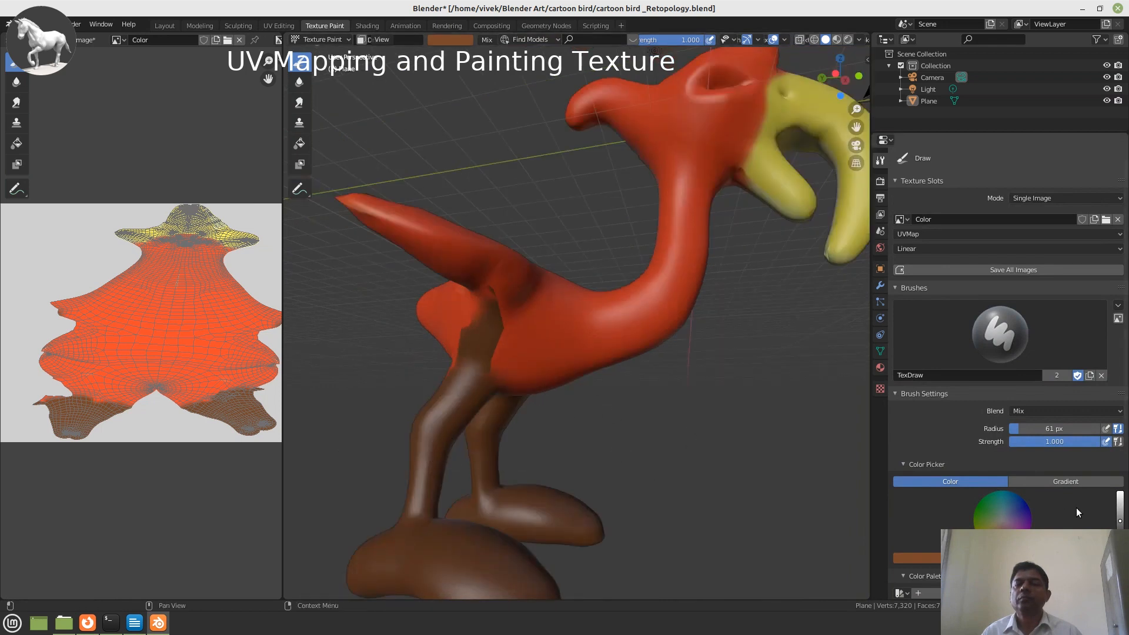
Review the Draw brush's blend modes and its advanced, stroke and masking settings without changing any of them.
click(1034, 411)
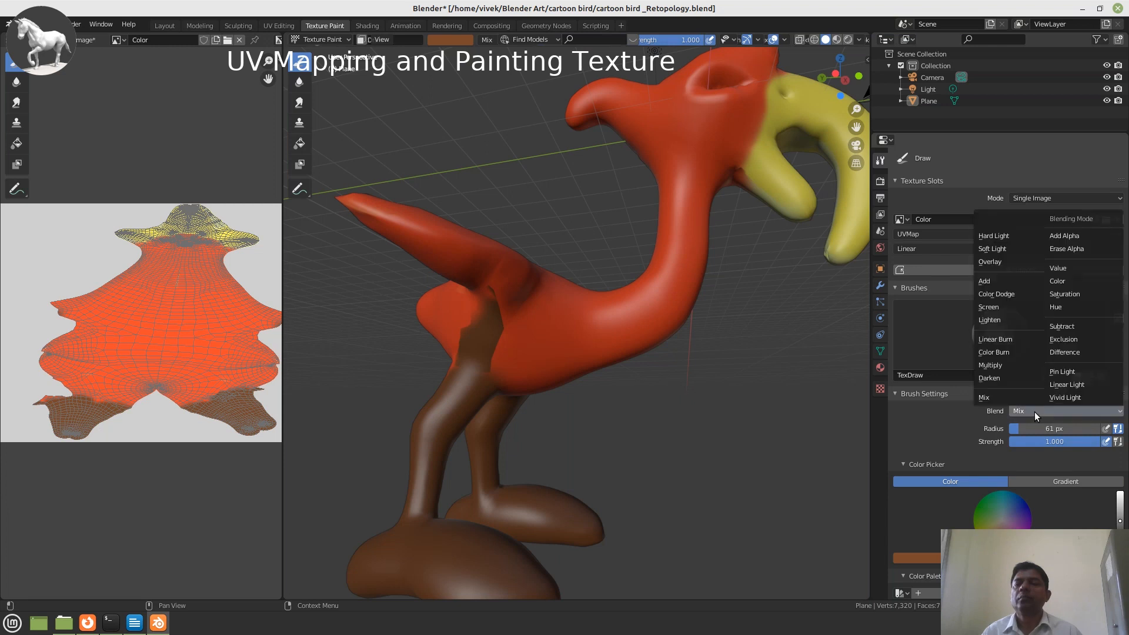
click(1034, 412)
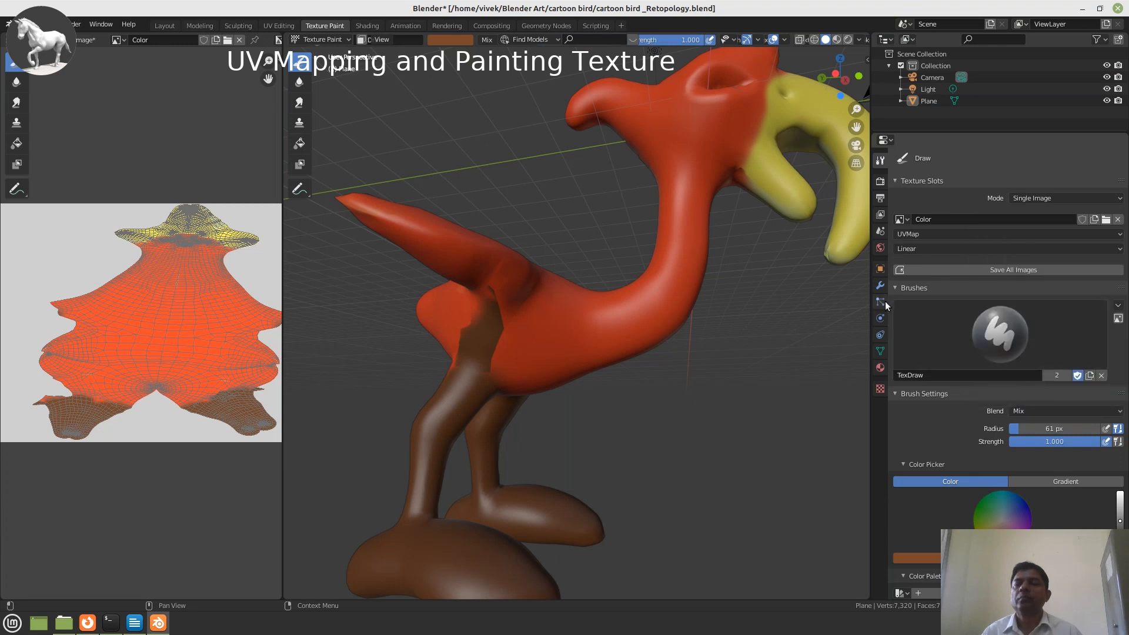
scroll(922, 503, down, 8)
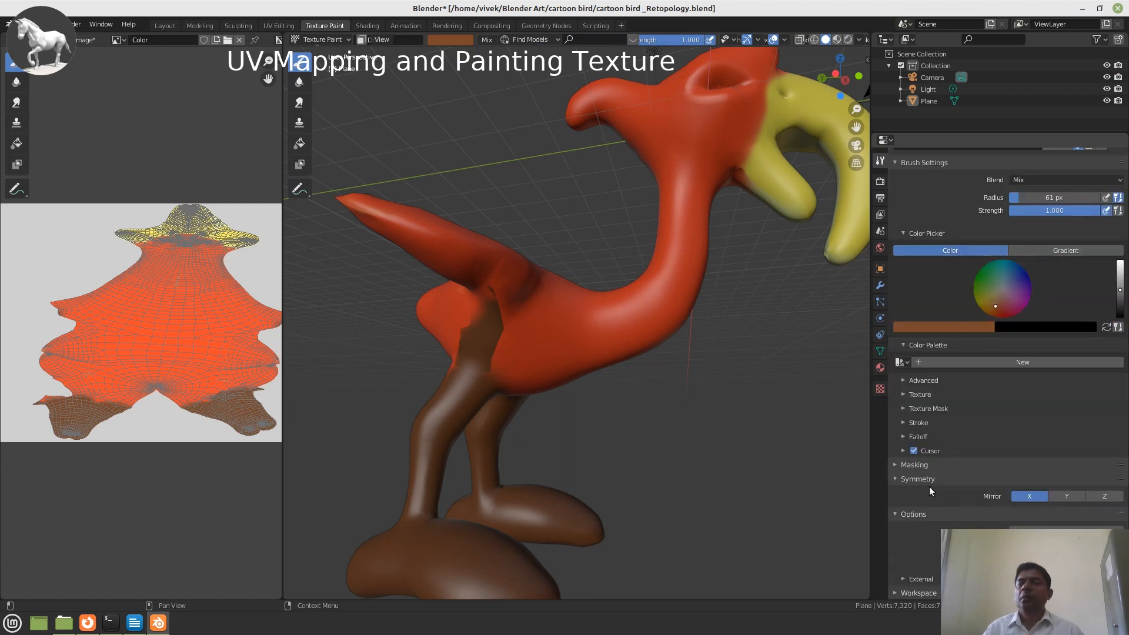
click(917, 380)
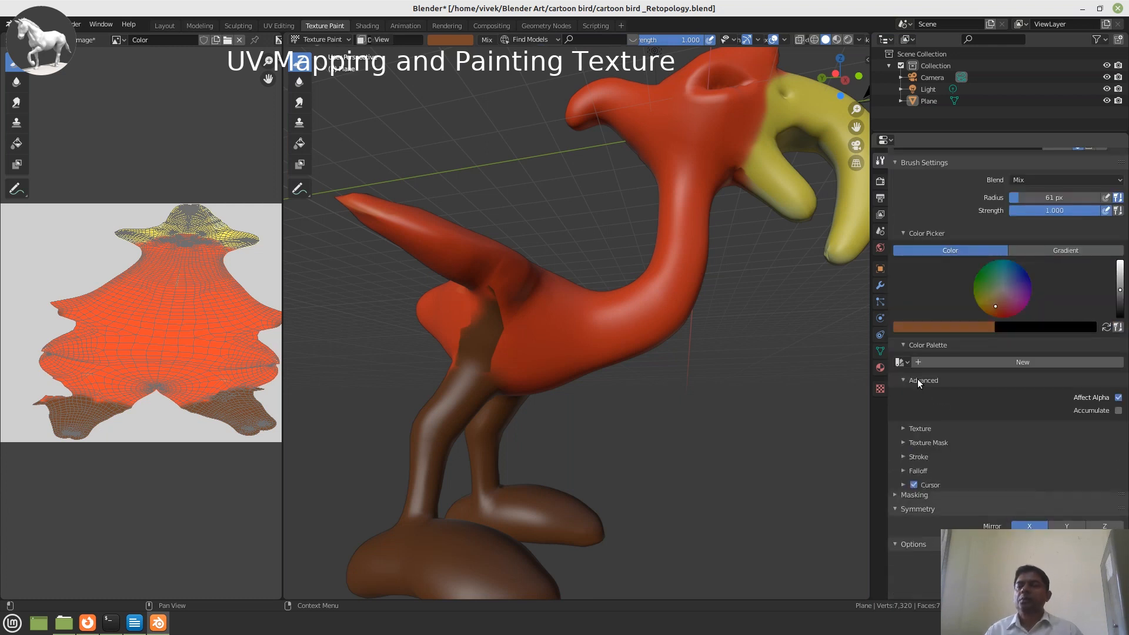
click(917, 380)
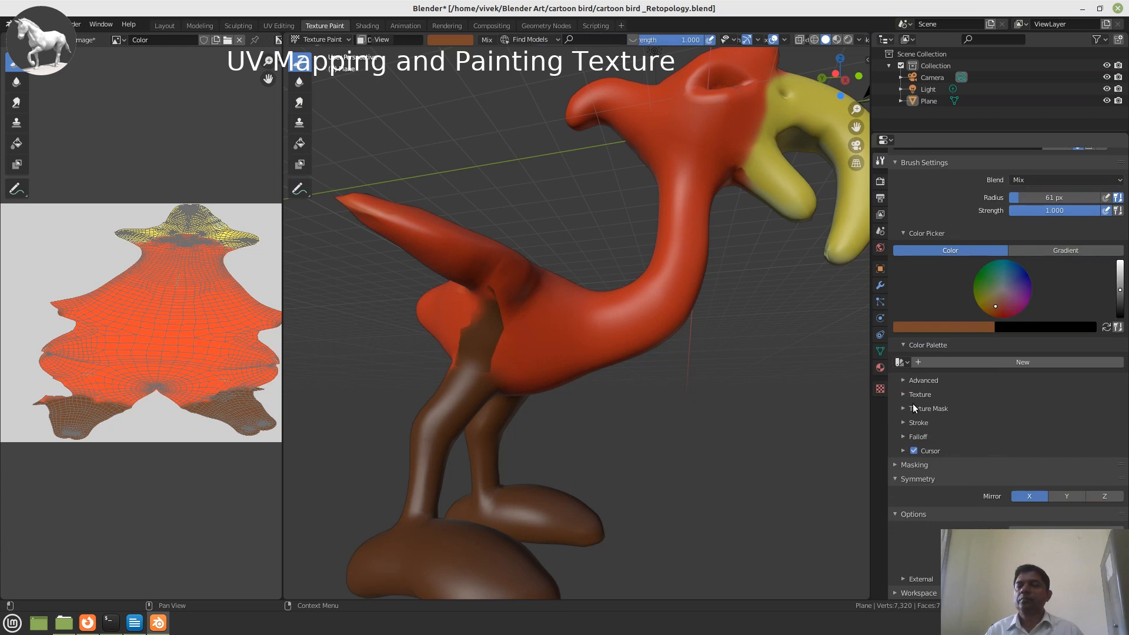
click(908, 423)
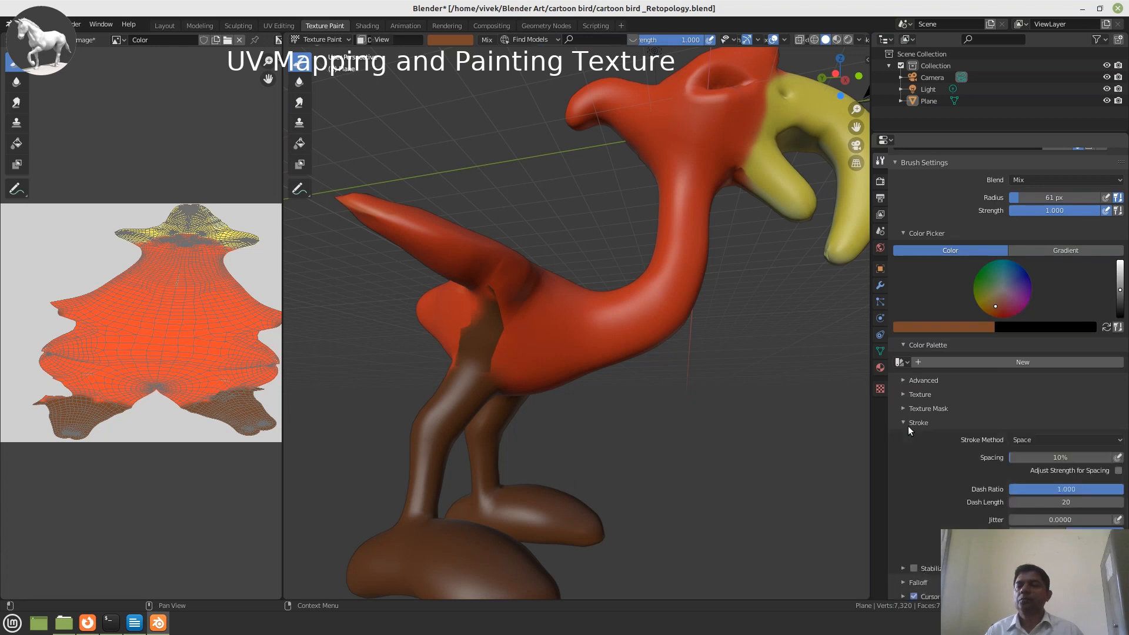
click(908, 423)
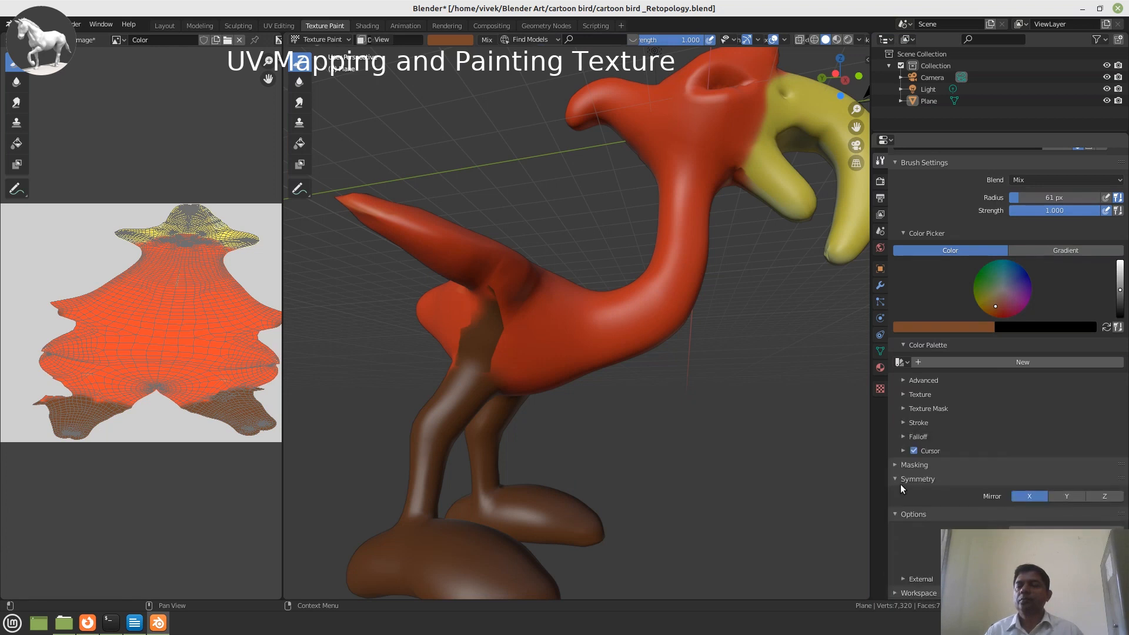
click(897, 464)
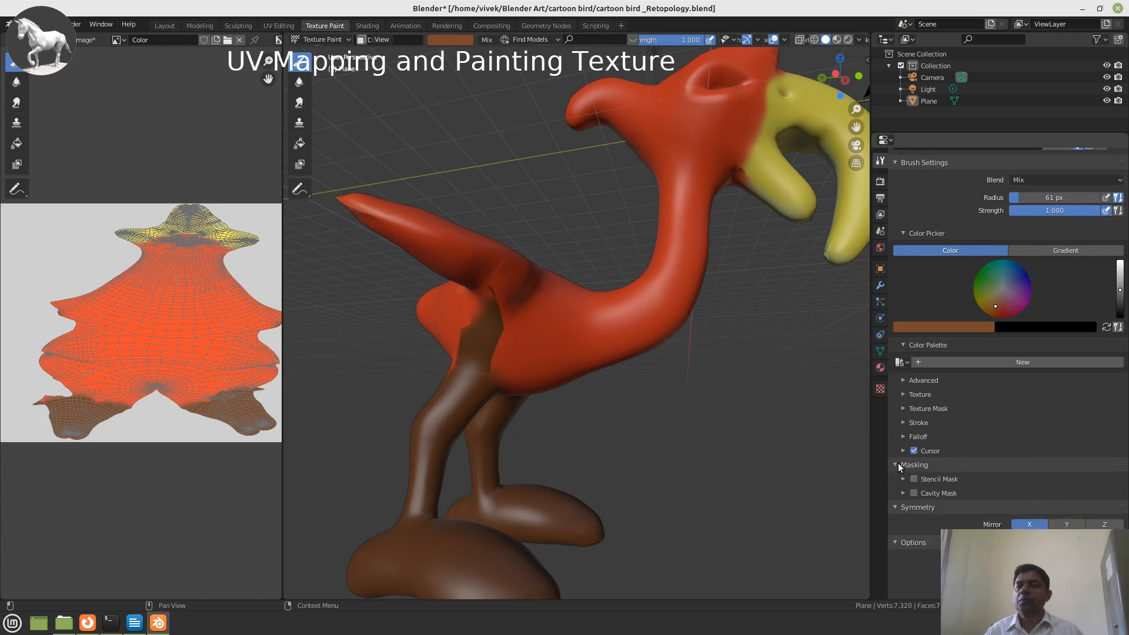
click(898, 464)
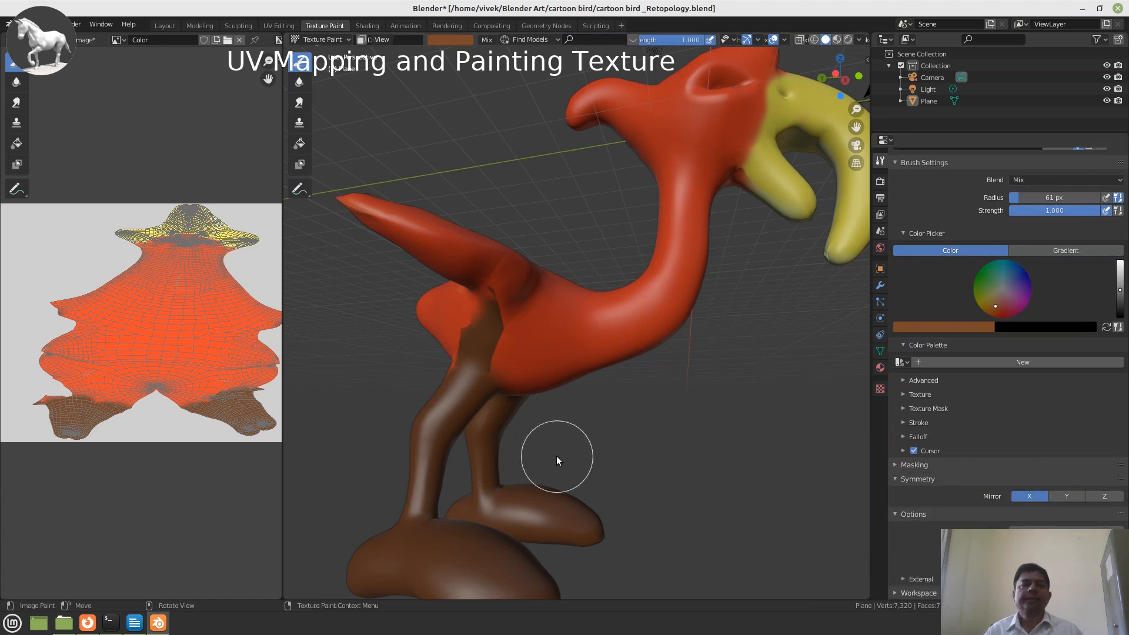
Smear the brown and red paint together with the Smear tool where the leg joins the body under the wing.
scroll(556, 460, down, 3)
middle_drag(537, 447, 477, 432)
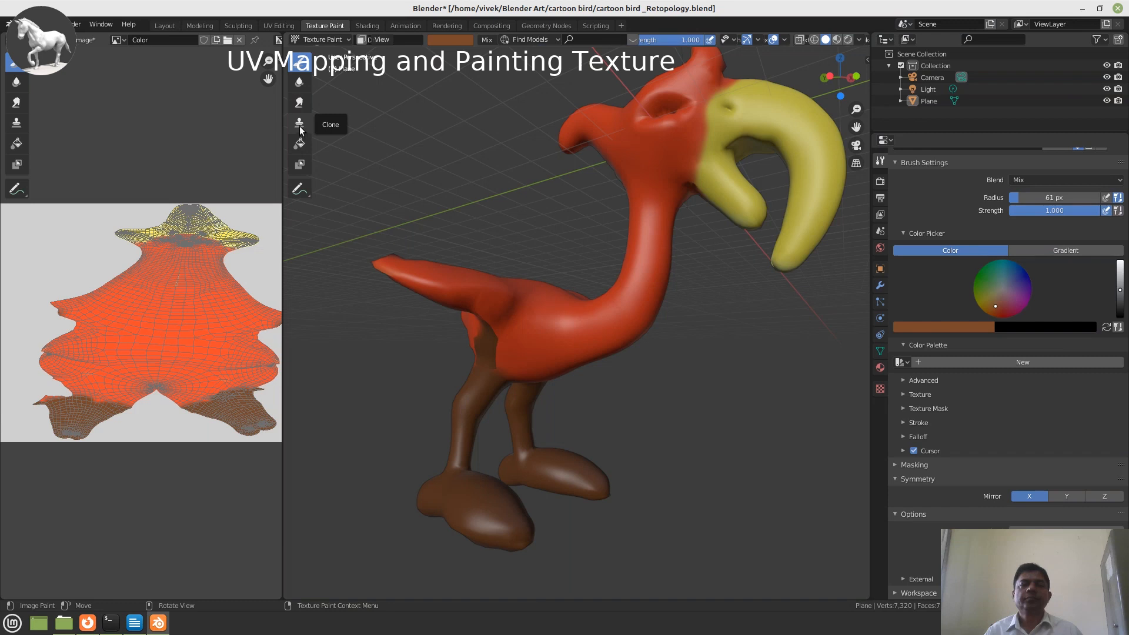
click(299, 105)
middle_drag(481, 309, 528, 284)
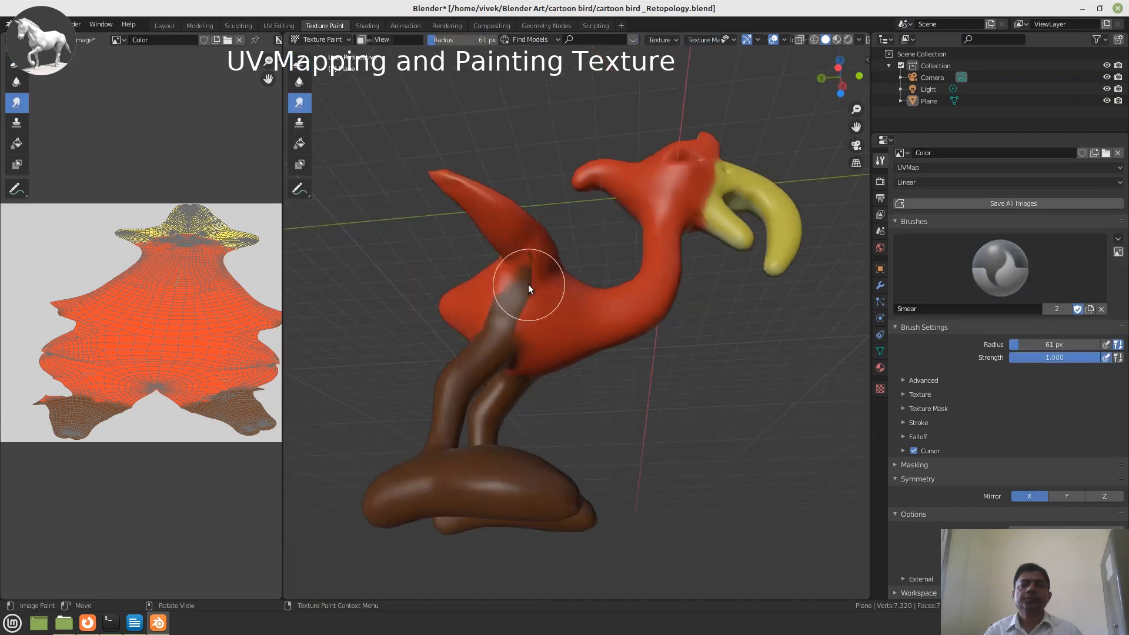
scroll(527, 283, up, 3)
mouse_move(481, 266)
mouse_down()
mouse_move(461, 258)
mouse_move(448, 283)
mouse_move(478, 283)
mouse_move(452, 316)
mouse_up()
mouse_move(465, 327)
mouse_down()
mouse_move(475, 311)
mouse_move(463, 306)
mouse_move(503, 302)
mouse_up()
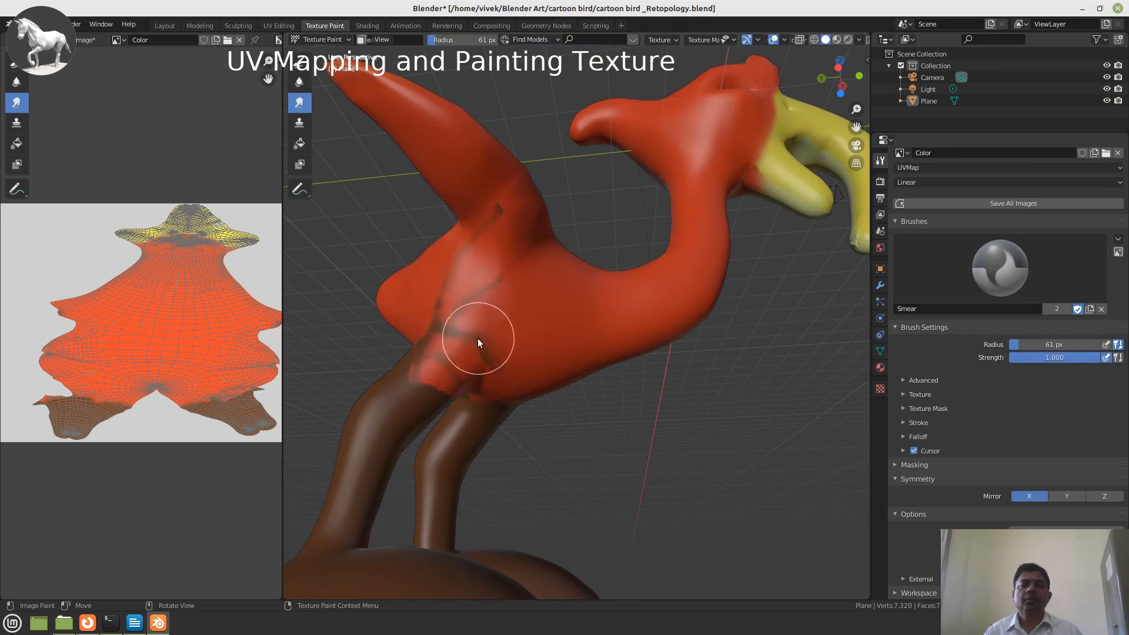
scroll(462, 329, down, 4)
middle_drag(495, 337, 431, 388)
scroll(650, 359, up, 4)
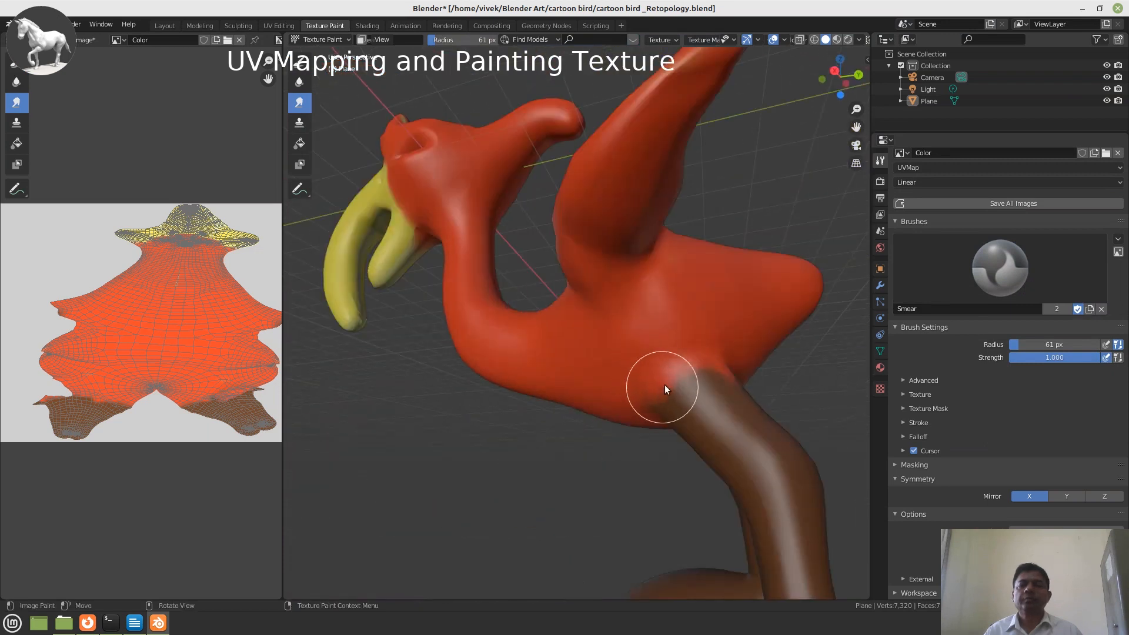
scroll(651, 397, down, 4)
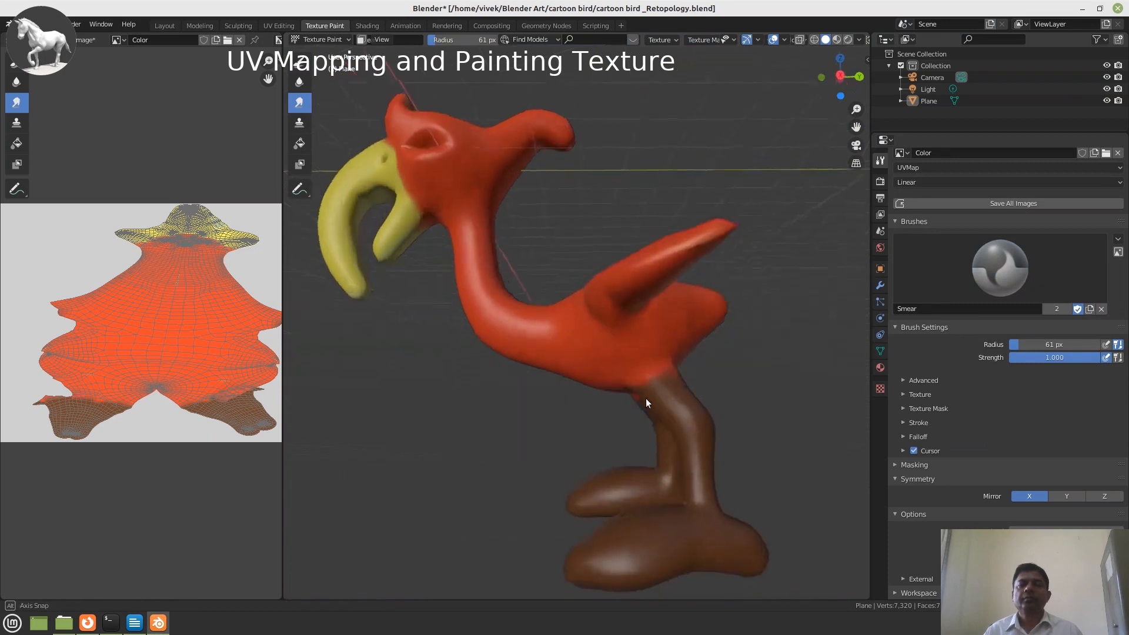
mouse_move(645, 397)
middle_down()
mouse_move(683, 414)
mouse_move(555, 380)
mouse_move(612, 401)
mouse_move(613, 415)
mouse_move(552, 380)
mouse_move(514, 386)
mouse_move(696, 403)
mouse_move(707, 382)
middle_up()
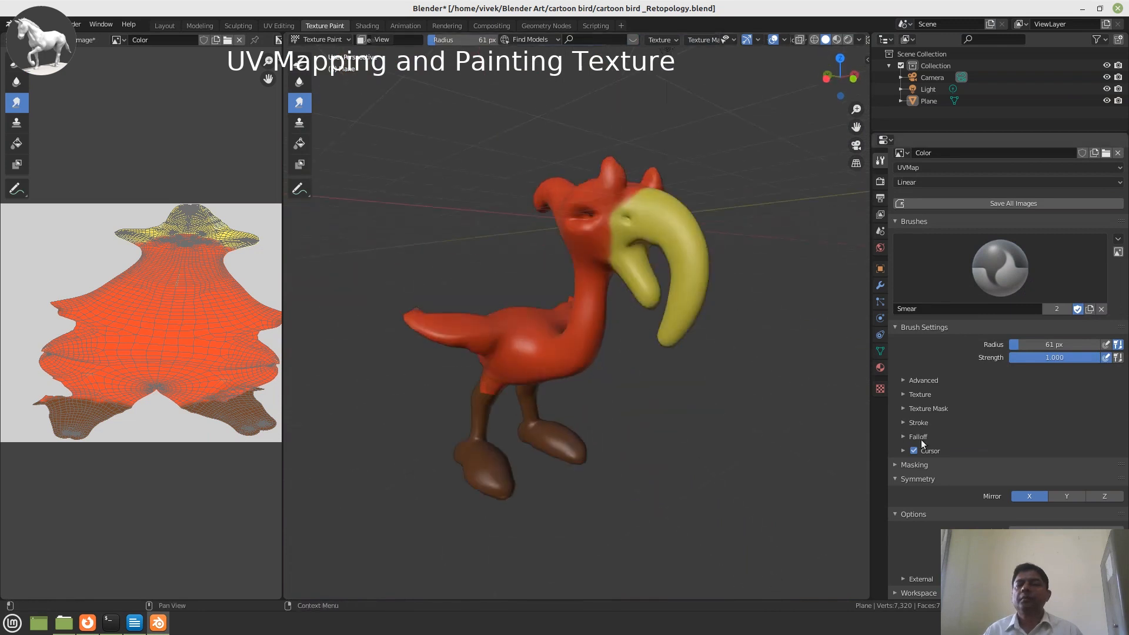
Switch back to the Draw brush and set its colour to black and its radius to 14 px.
scroll(926, 408, up, 3)
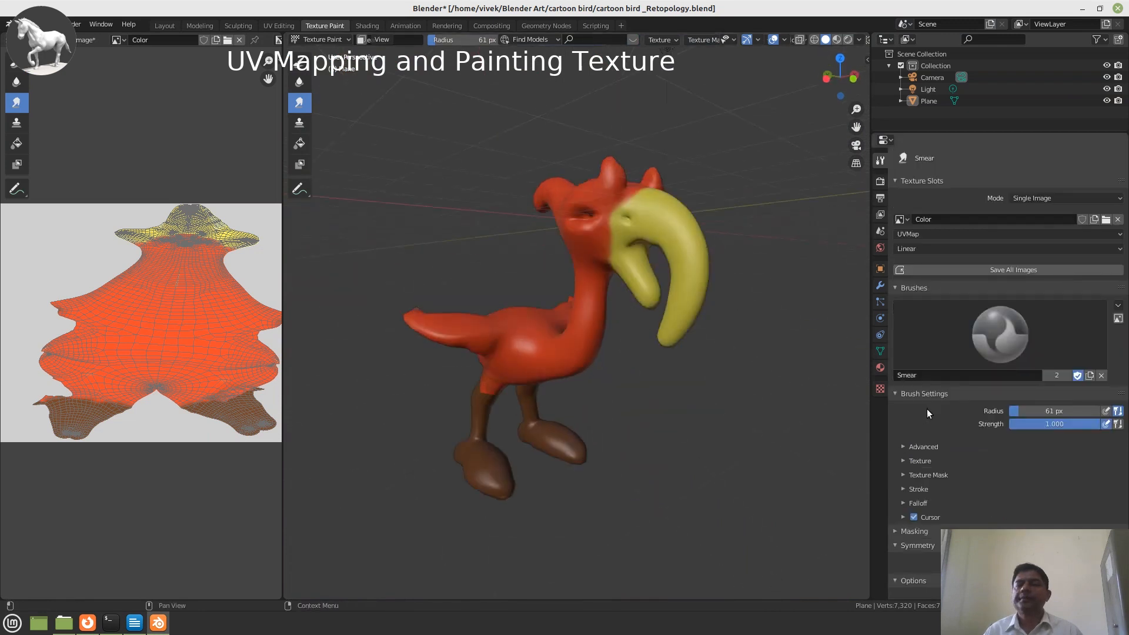
click(299, 61)
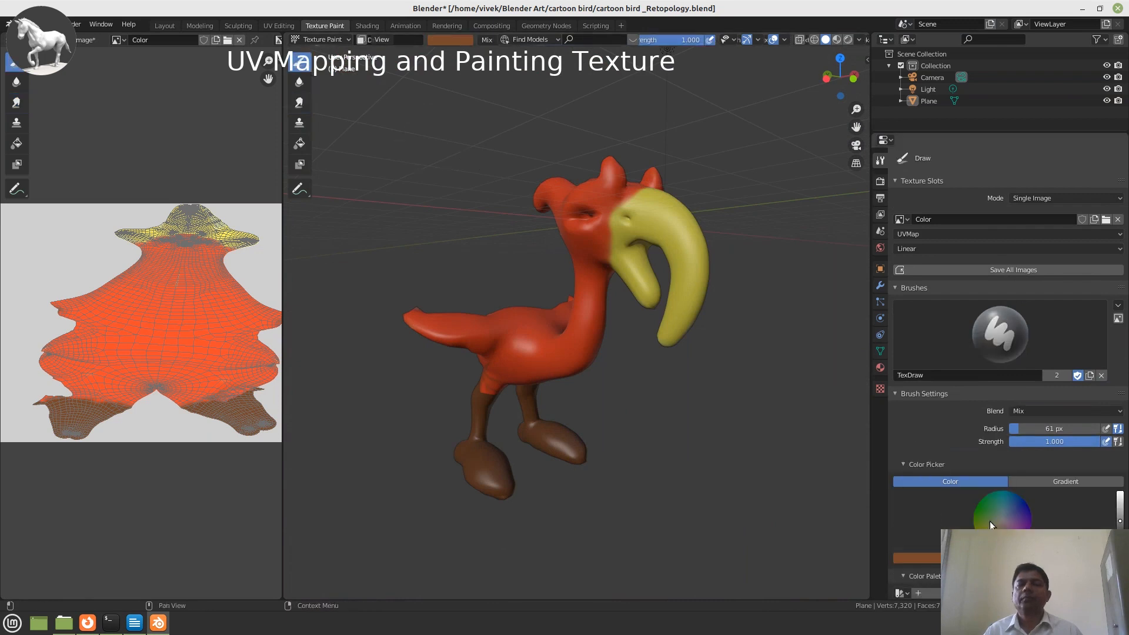
drag(1119, 521, 1119, 552)
shift+middle_drag(727, 362, 711, 404)
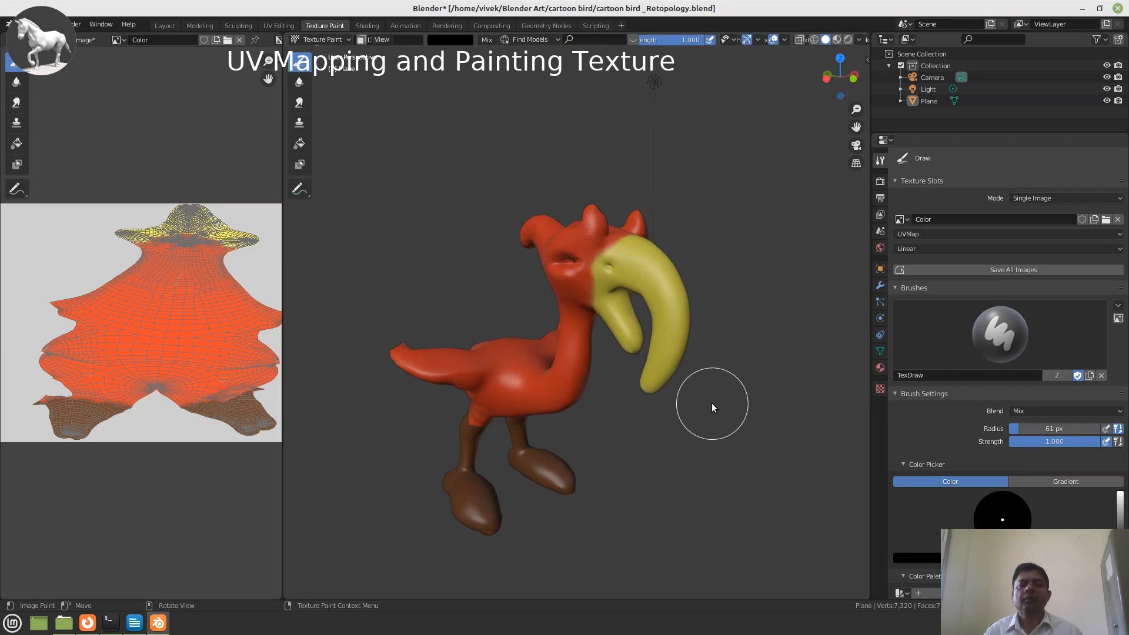
key(s)
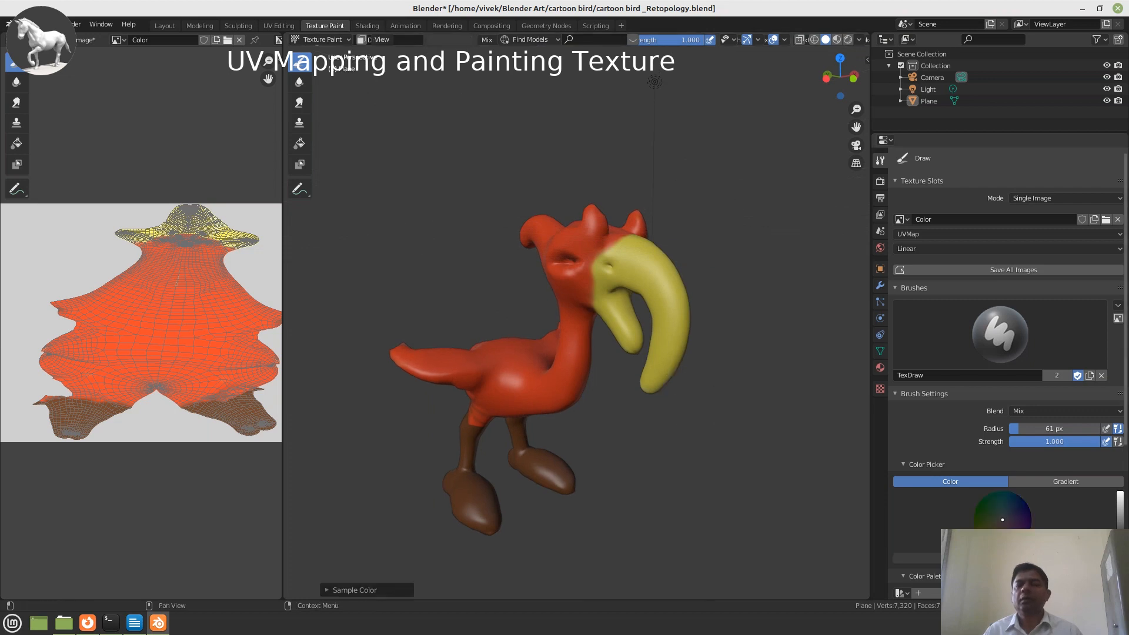
drag(1119, 536, 1119, 552)
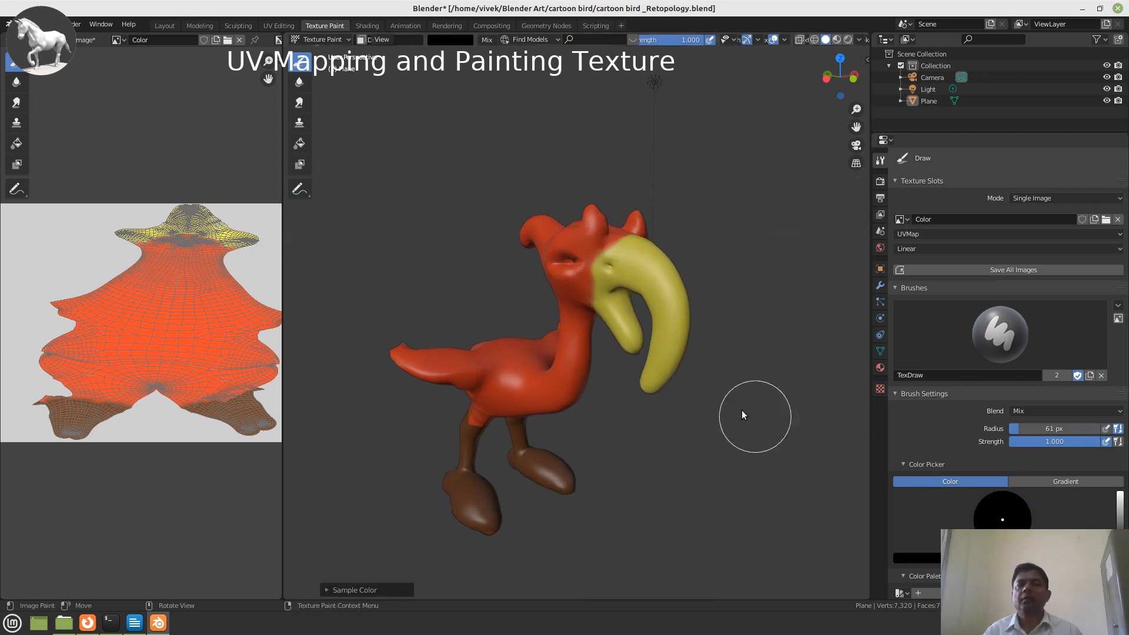
scroll(640, 349, up, 3)
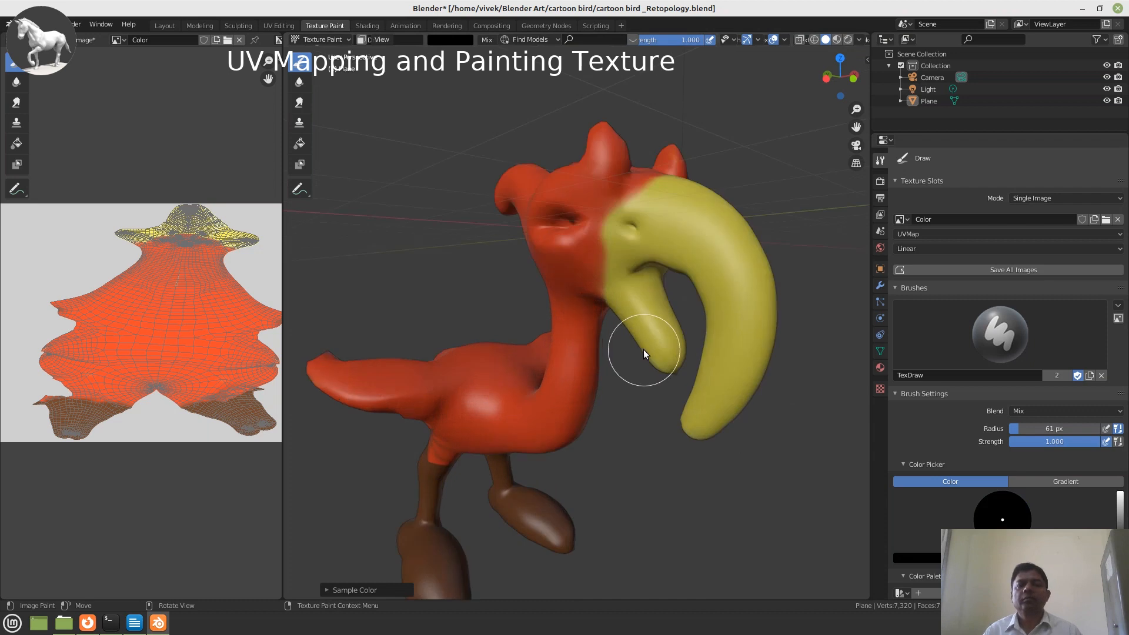
click(618, 361)
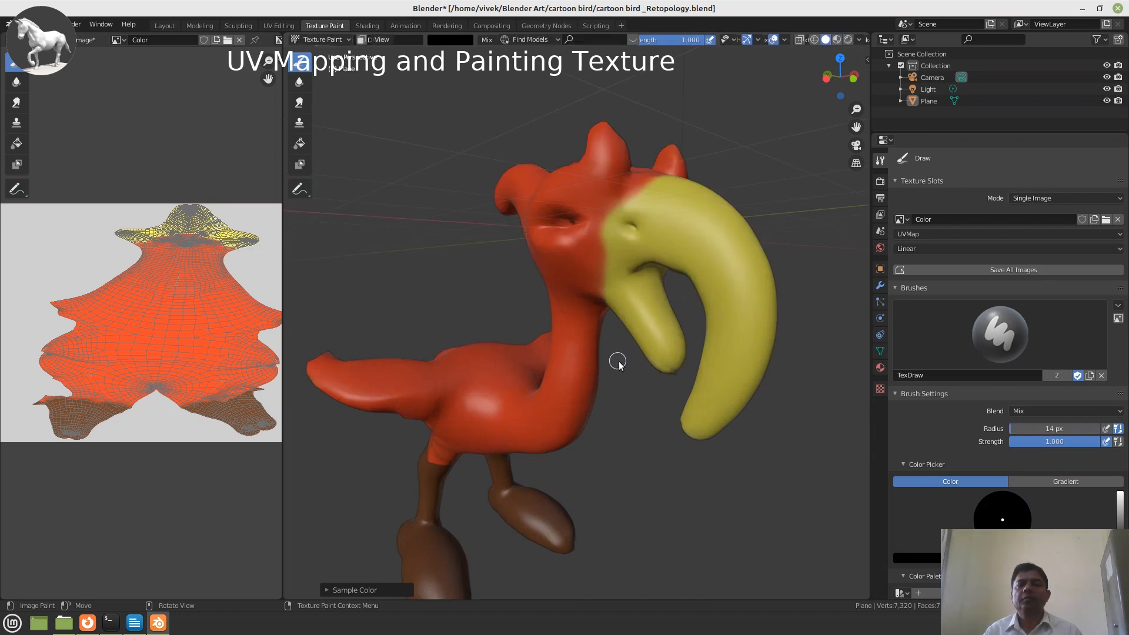
Paint a black line down the side of the head along the border between the yellow beak and the red face.
mouse_move(619, 361)
middle_down()
mouse_move(525, 364)
mouse_move(575, 388)
middle_up()
scroll(571, 343, up, 3)
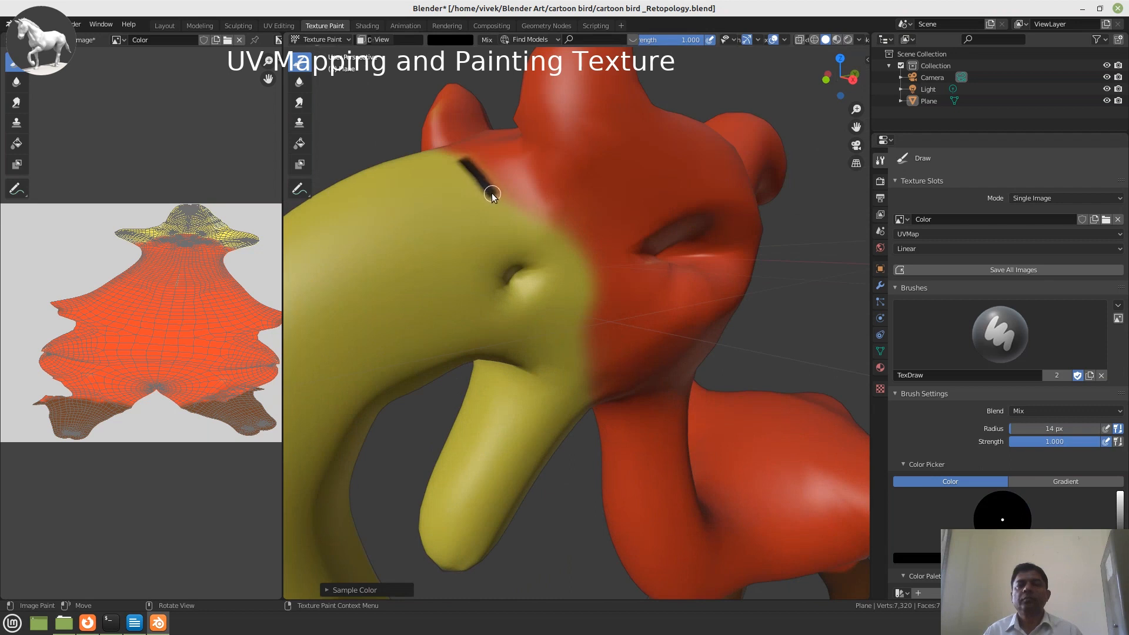
mouse_move(574, 237)
mouse_down()
mouse_move(591, 289)
mouse_move(590, 391)
mouse_up()
Extend the black border line under the head, where the lower beak meets the red throat.
scroll(585, 390, down, 4)
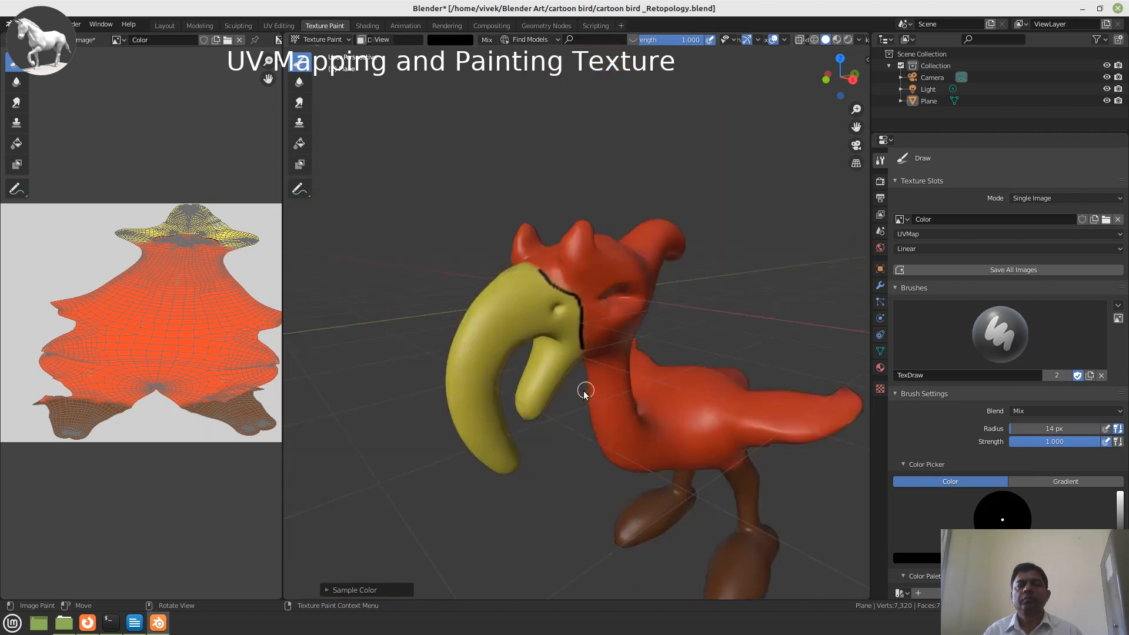
mouse_move(584, 390)
middle_down()
mouse_move(549, 360)
mouse_move(525, 262)
middle_up()
scroll(524, 259, up, 4)
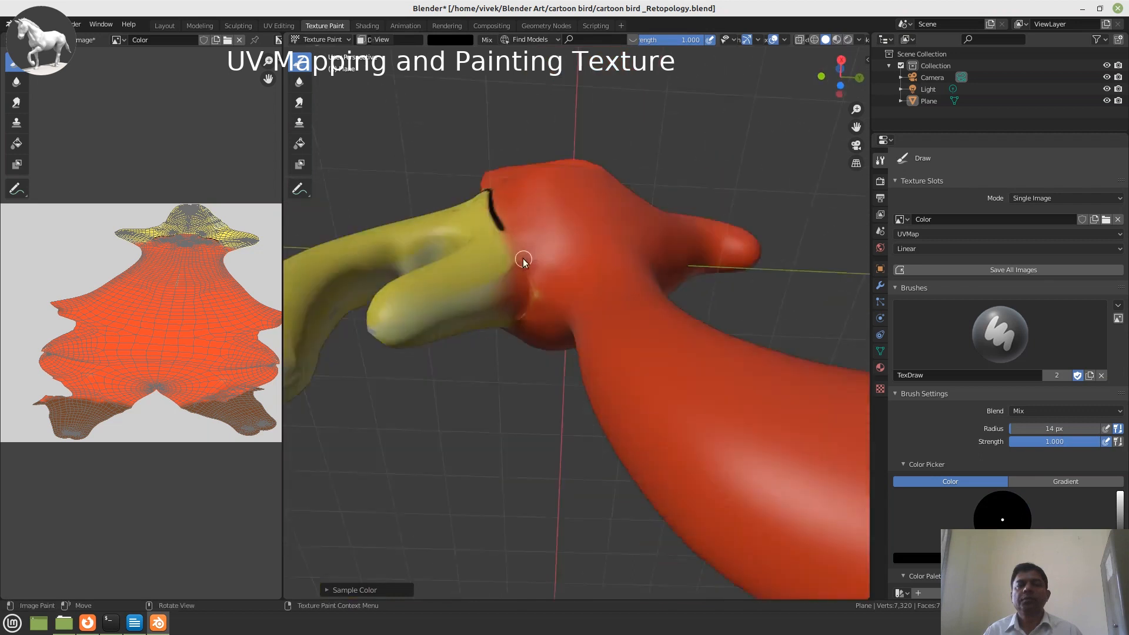
scroll(472, 197, up, 1)
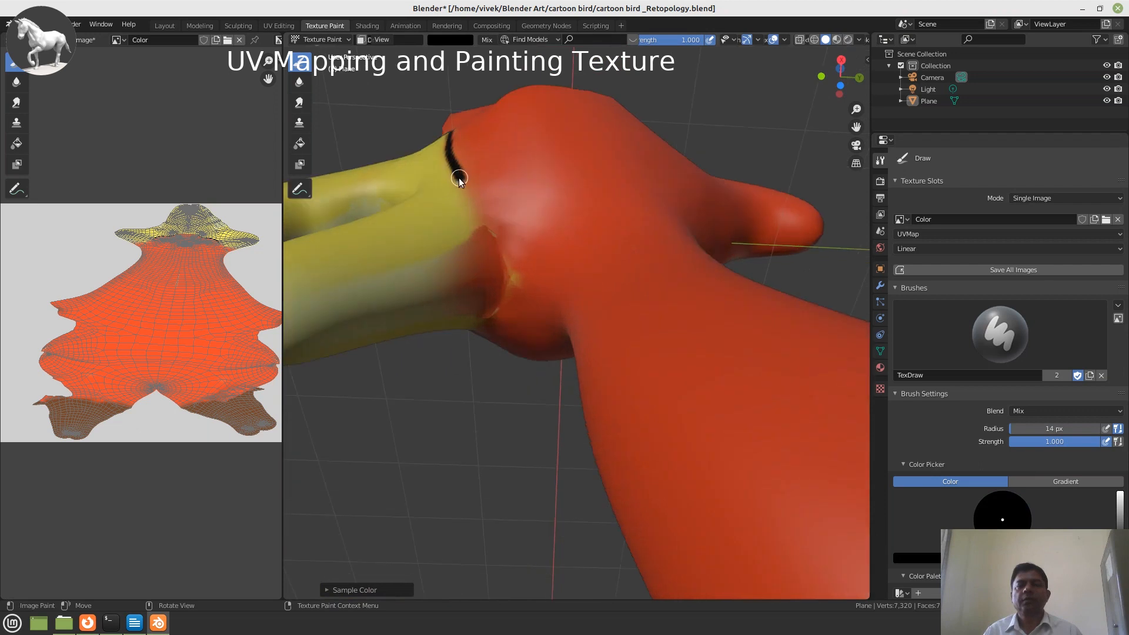
drag(459, 177, 493, 282)
Fill the nostril hollow on the side of the beak with black paint.
middle_drag(493, 282, 531, 309)
scroll(545, 322, up, 1)
scroll(531, 310, up, 2)
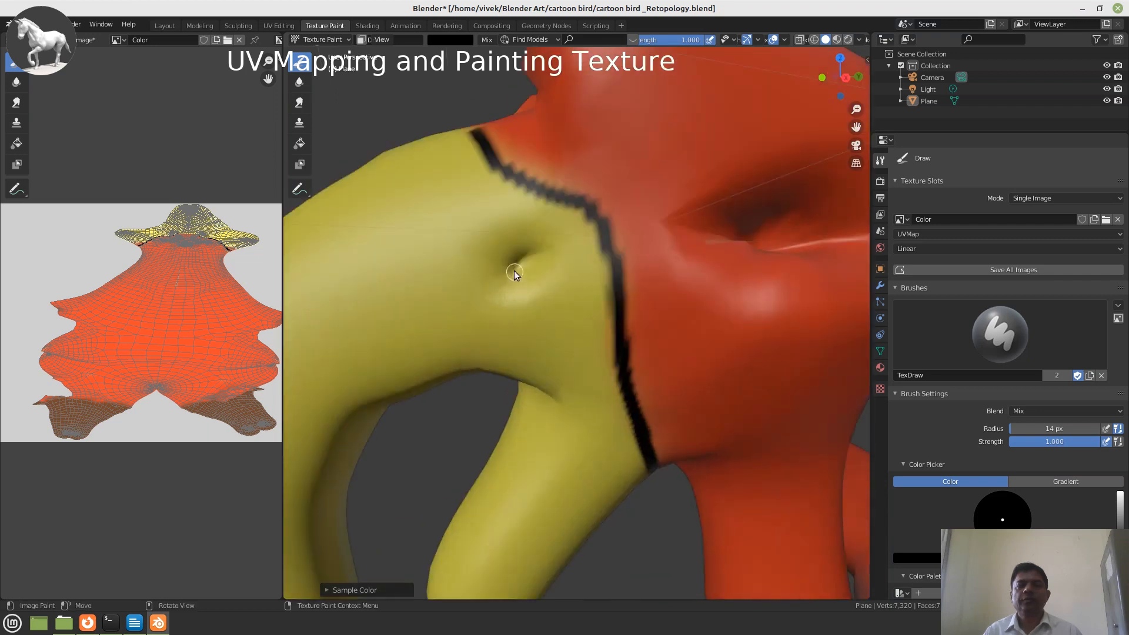
mouse_move(514, 264)
mouse_down()
mouse_move(529, 261)
mouse_move(506, 268)
mouse_up()
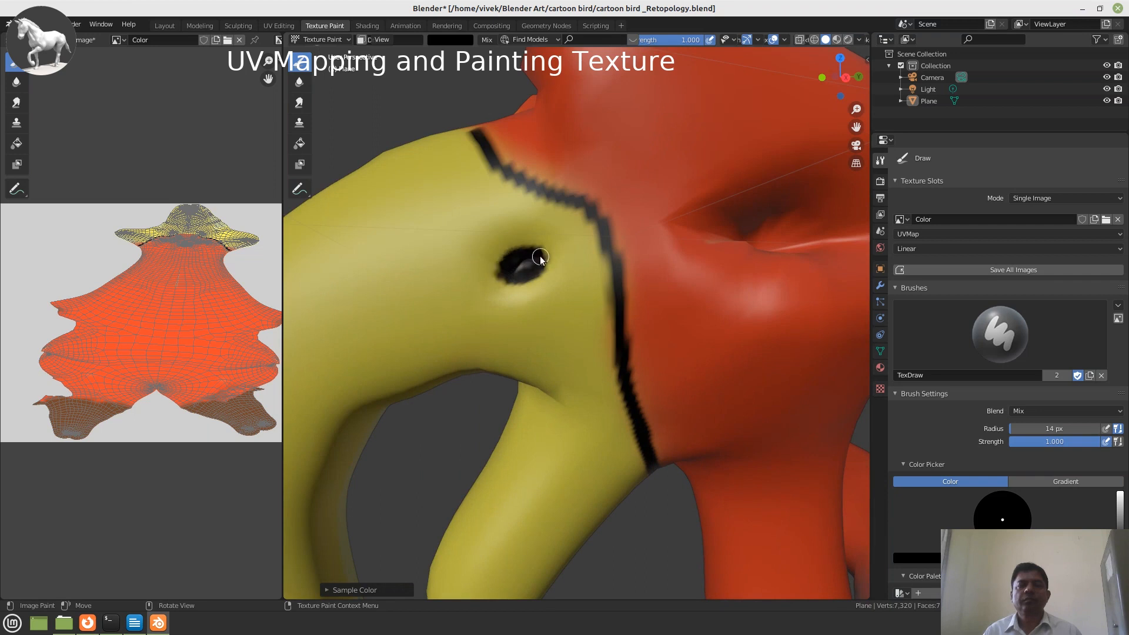
Save the Blender file and the painted Color image.
scroll(501, 275, down, 5)
middle_drag(542, 302, 731, 339)
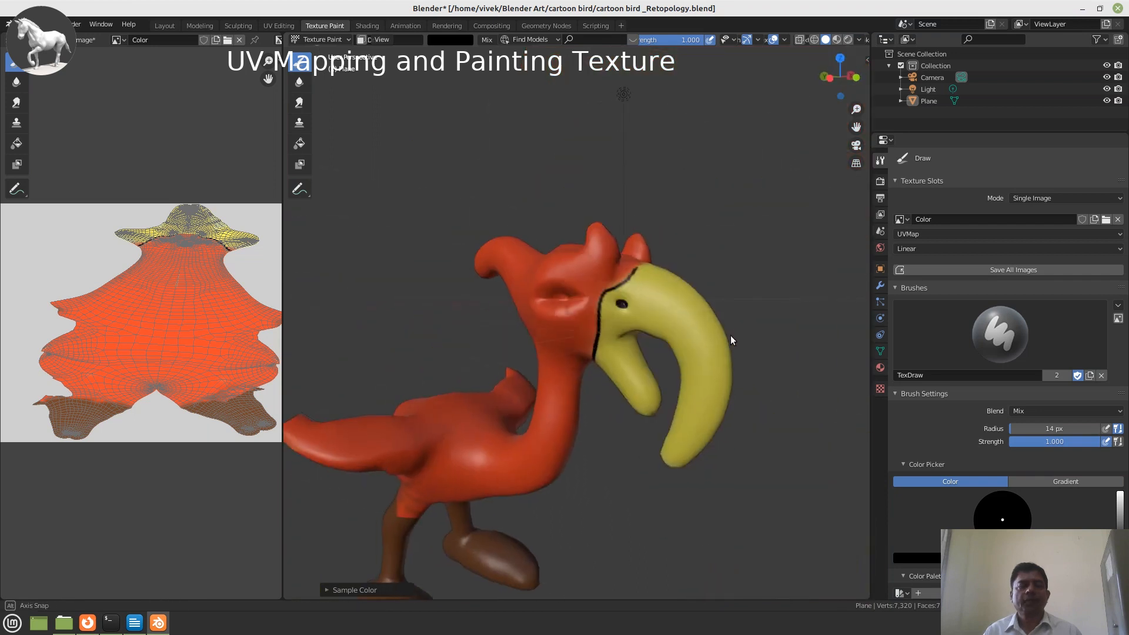
key(ctrl+s)
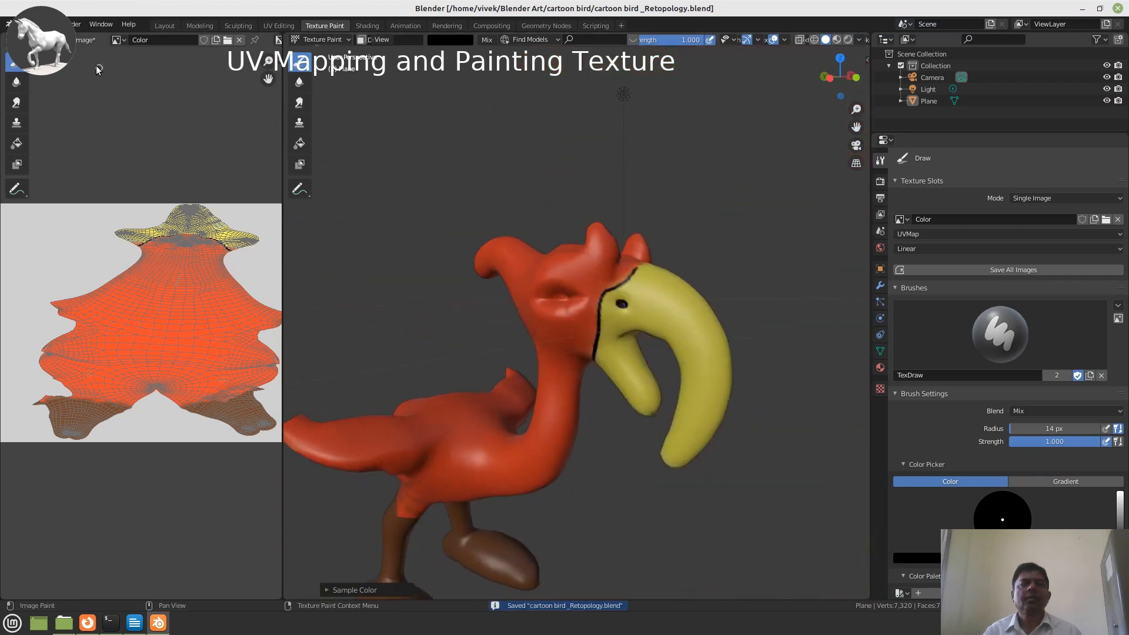
click(81, 40)
click(94, 134)
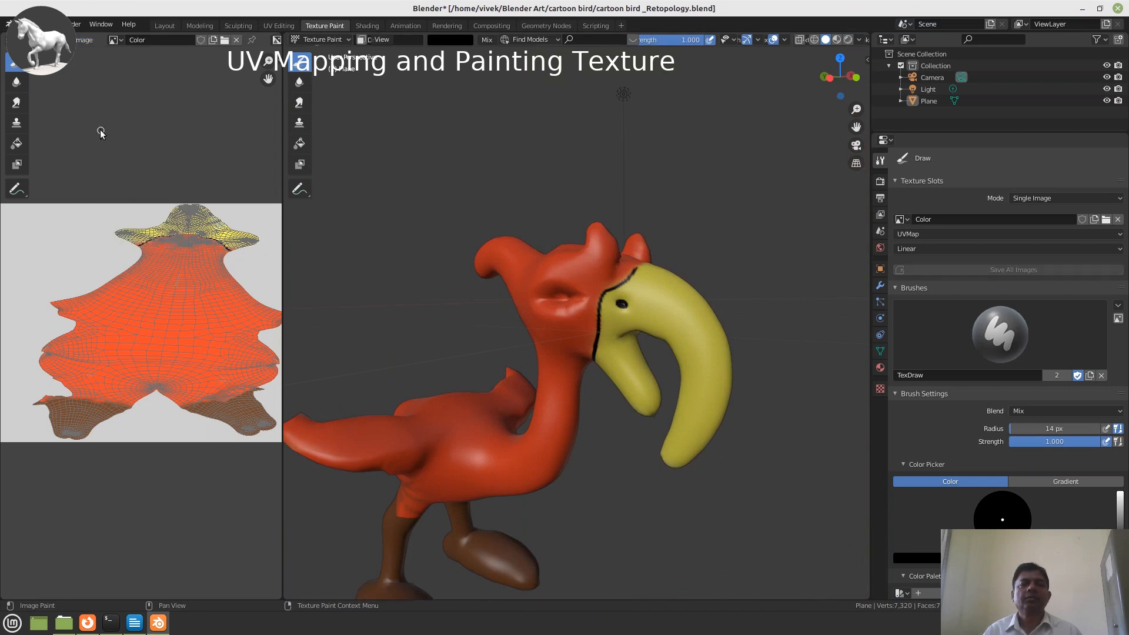
Join the black border line across the top of the beak, between the two horns.
middle_drag(528, 298, 591, 377)
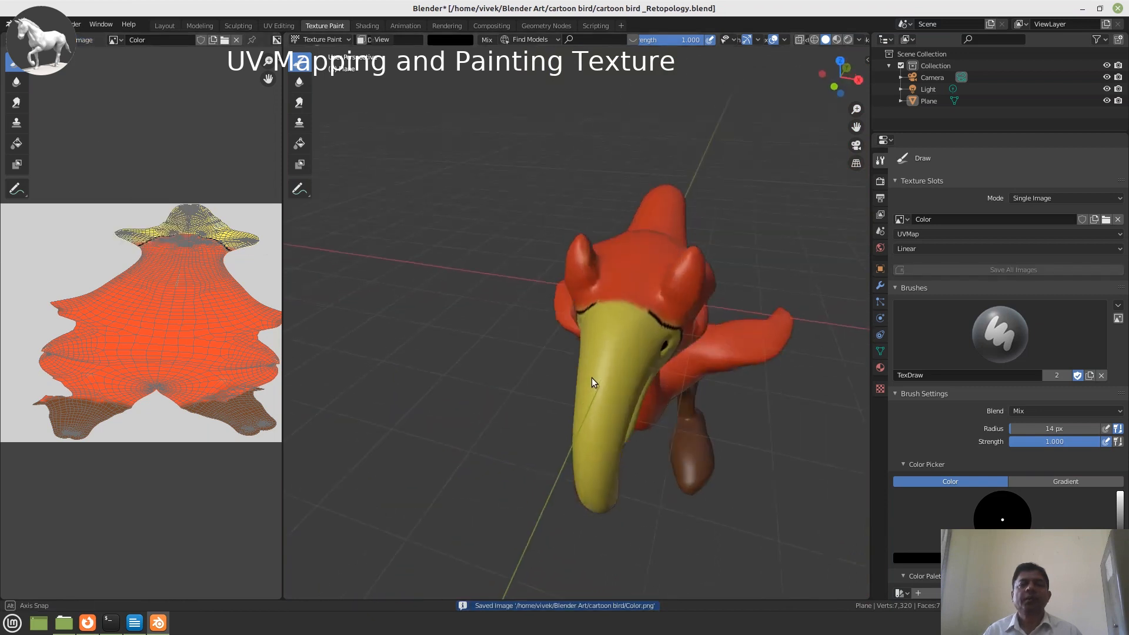
scroll(725, 305, up, 3)
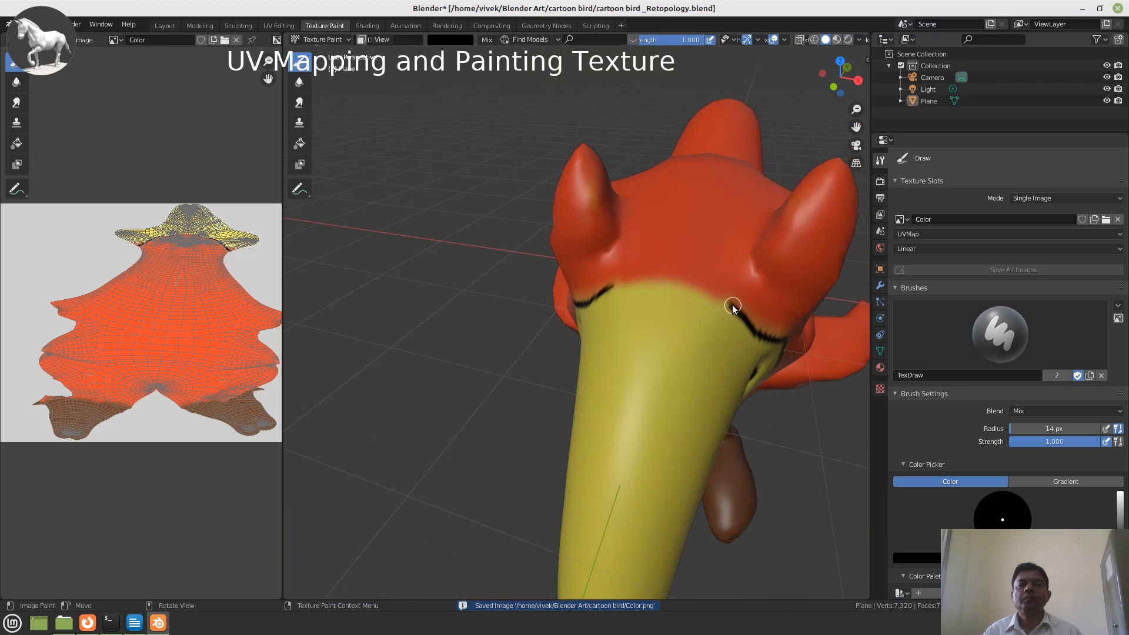
drag(731, 304, 670, 278)
Paint a black almond-shaped outline around the eye socket on the side of the head.
scroll(666, 278, down, 5)
middle_drag(665, 278, 587, 282)
scroll(575, 297, up, 9)
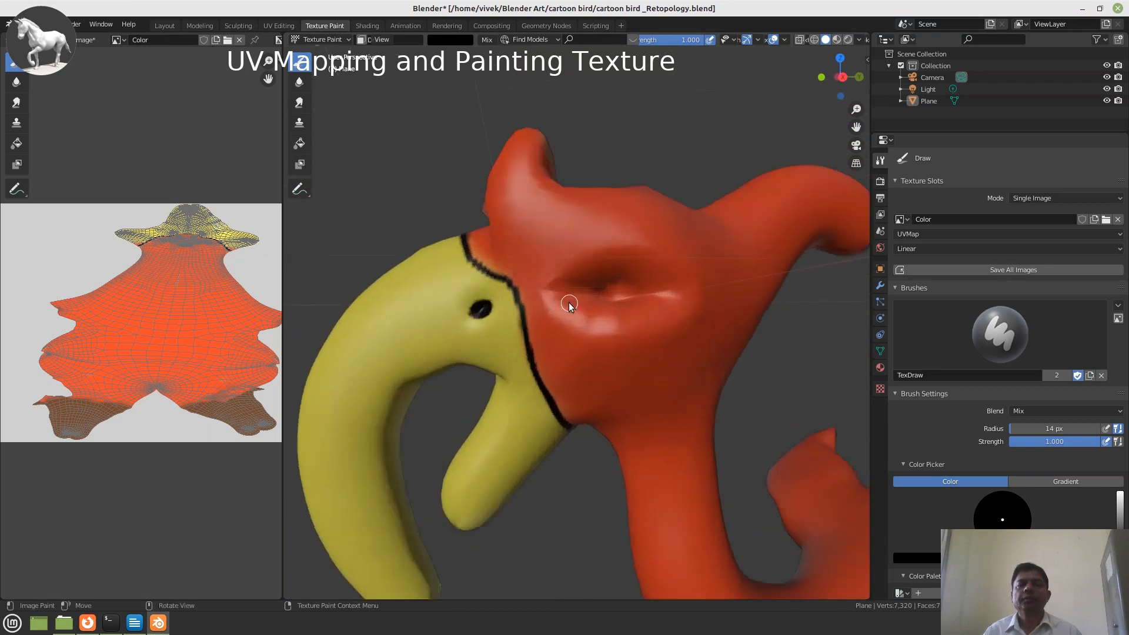
mouse_move(538, 268)
mouse_down()
mouse_move(571, 248)
mouse_move(728, 257)
mouse_move(735, 277)
mouse_up()
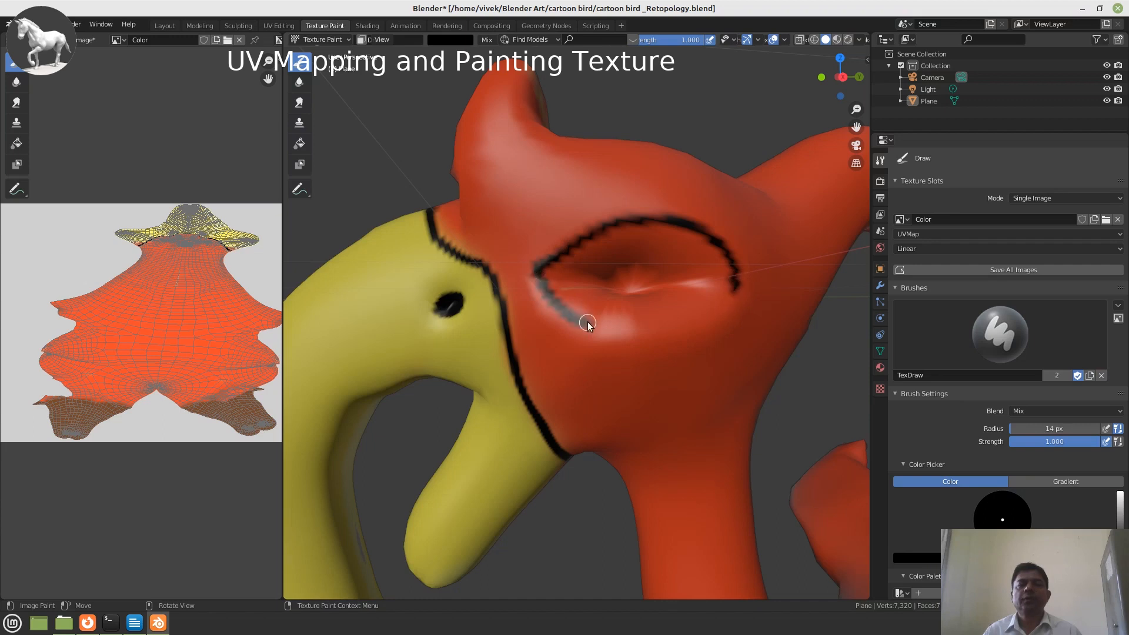
mouse_move(588, 322)
mouse_down()
mouse_move(644, 329)
mouse_move(729, 307)
mouse_up()
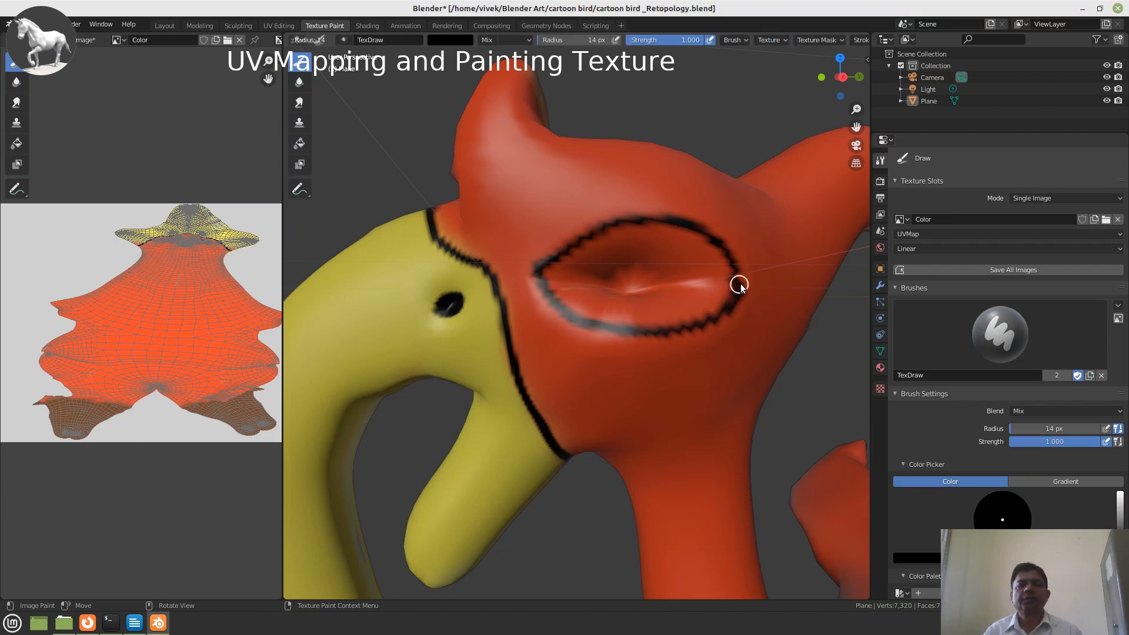
Close the eye outline at its rear corner, paint a smaller black ring inside it, and save the Blender file.
click(744, 284)
mouse_move(741, 285)
mouse_down()
mouse_move(717, 238)
mouse_move(696, 227)
mouse_move(609, 221)
mouse_move(537, 255)
mouse_move(540, 287)
mouse_move(558, 308)
mouse_move(650, 335)
mouse_move(733, 310)
mouse_move(602, 331)
mouse_move(570, 315)
mouse_move(531, 260)
mouse_move(537, 272)
mouse_move(622, 221)
mouse_move(687, 217)
mouse_move(719, 243)
mouse_move(723, 272)
mouse_move(703, 282)
mouse_move(633, 286)
mouse_move(582, 254)
mouse_move(625, 222)
mouse_move(688, 215)
mouse_move(717, 227)
mouse_move(739, 272)
mouse_move(686, 292)
mouse_up()
scroll(576, 278, up, 2)
scroll(650, 294, down, 5)
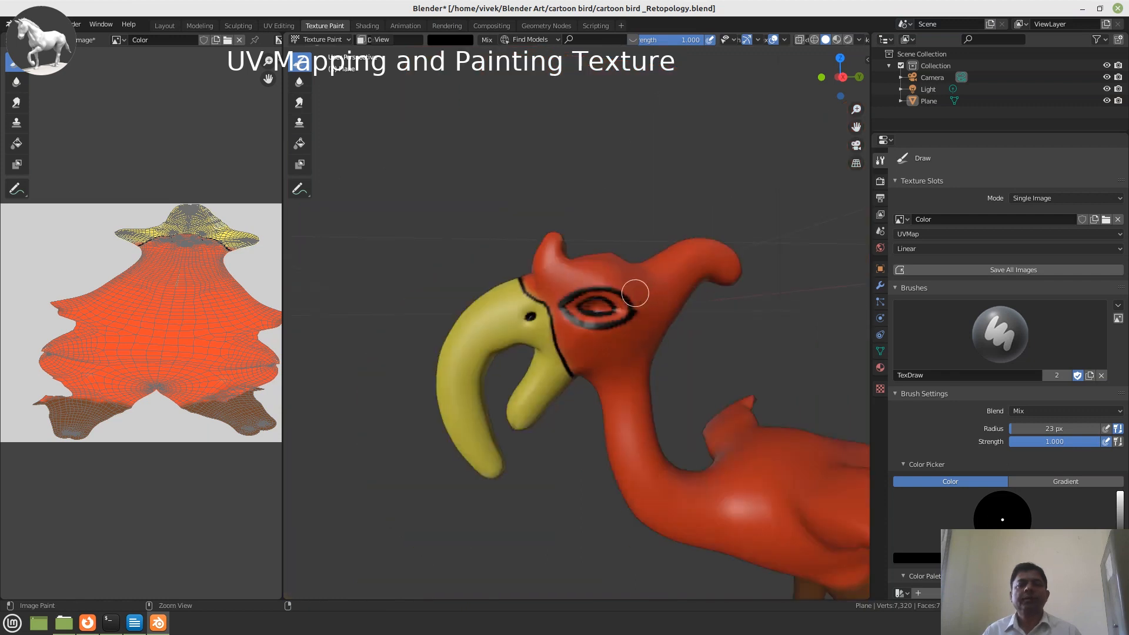
key(ctrl+s)
Paint black lines along the inner edges of the upper and lower beak with a 23 px brush, and save the Blender file.
scroll(627, 299, down, 3)
middle_drag(568, 346, 572, 315)
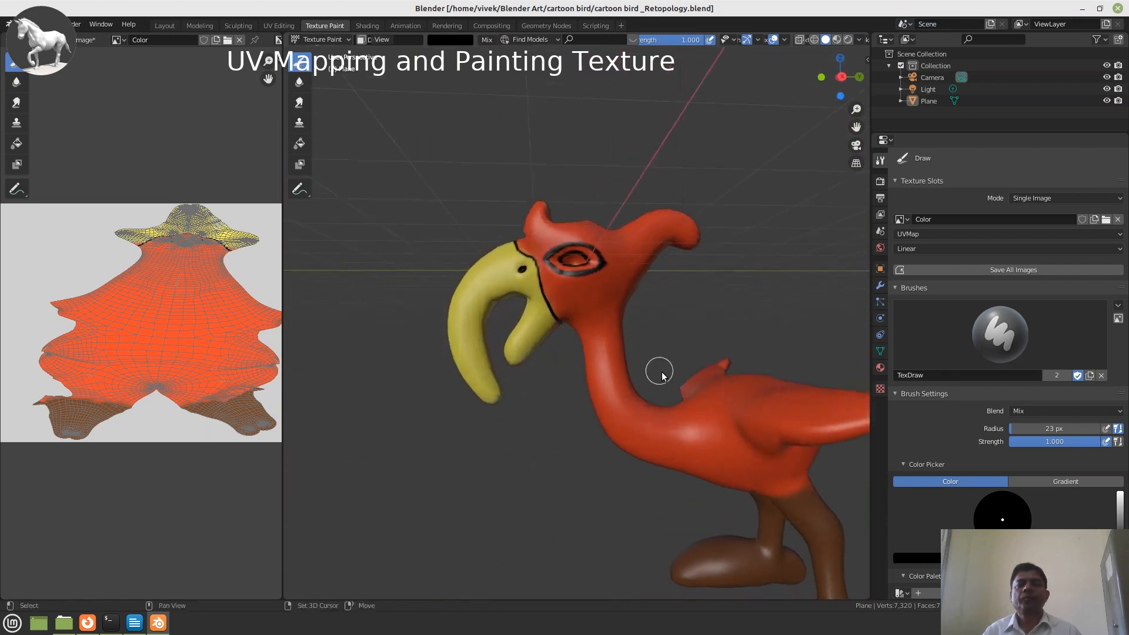
mouse_move(658, 373)
middle_down()
mouse_move(627, 317)
mouse_move(637, 350)
mouse_move(567, 337)
mouse_move(755, 301)
mouse_move(511, 291)
mouse_move(552, 310)
mouse_move(653, 319)
mouse_move(558, 304)
mouse_move(646, 330)
middle_up()
scroll(550, 301, up, 5)
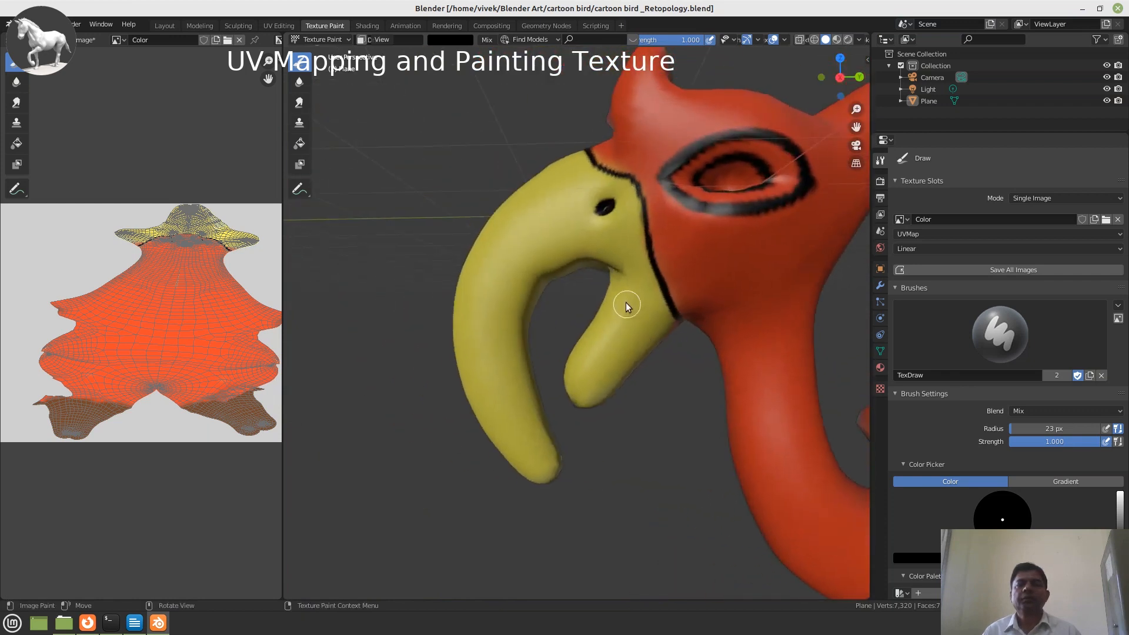
scroll(626, 305, up, 2)
mouse_move(630, 250)
mouse_down()
mouse_move(549, 247)
mouse_move(526, 268)
mouse_move(506, 329)
mouse_move(555, 508)
mouse_up()
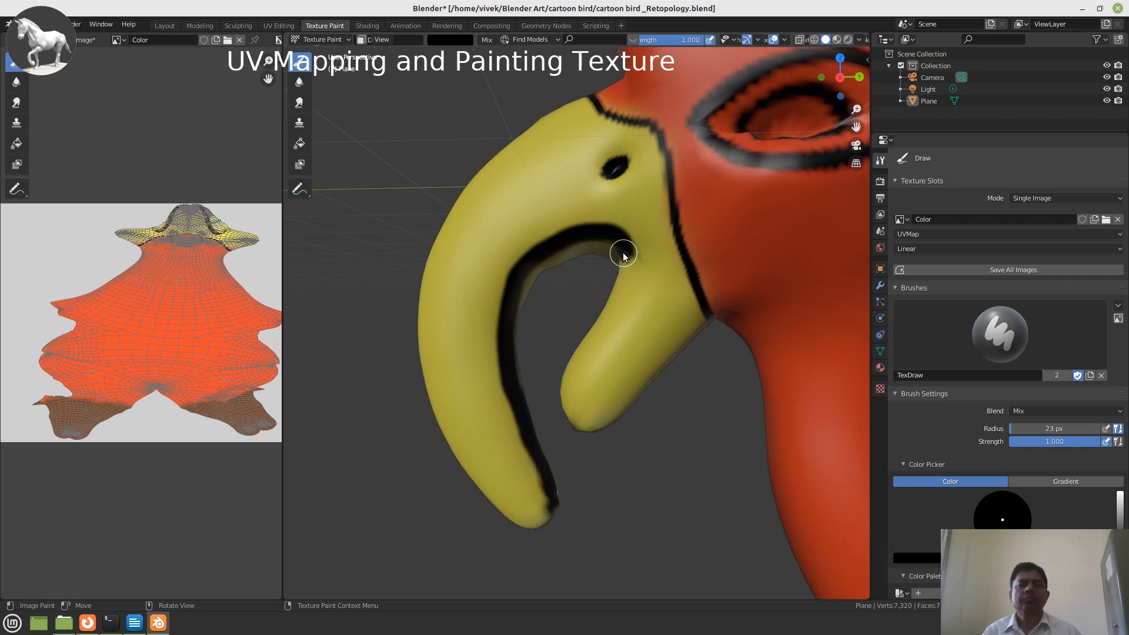
mouse_move(623, 254)
mouse_down()
mouse_move(600, 325)
mouse_move(561, 383)
mouse_move(567, 418)
mouse_up()
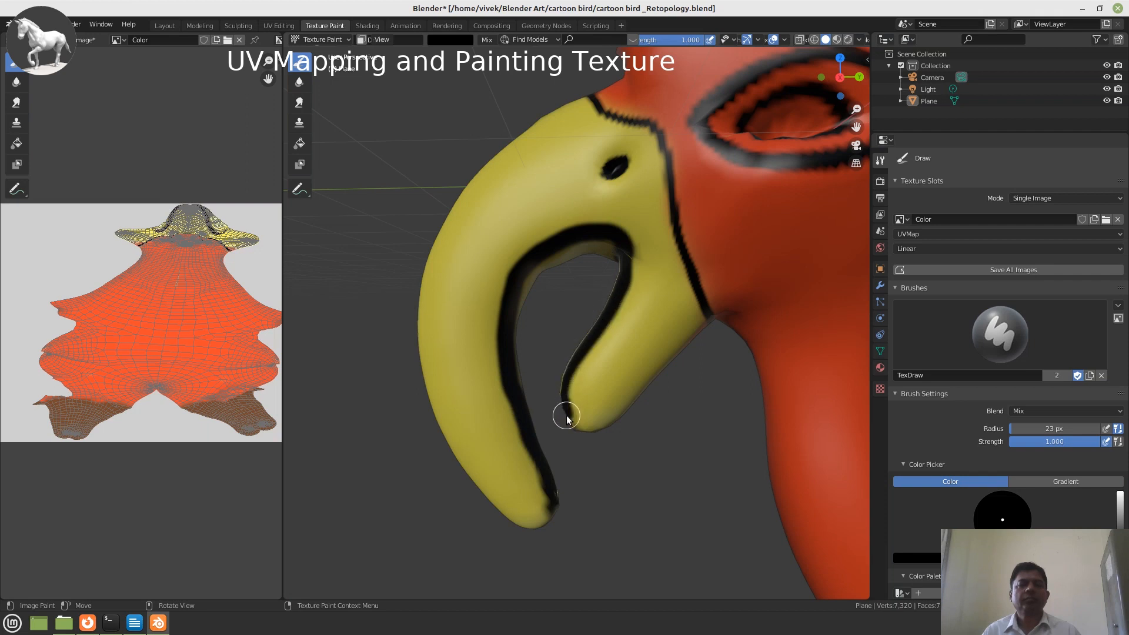
scroll(569, 421, down, 5)
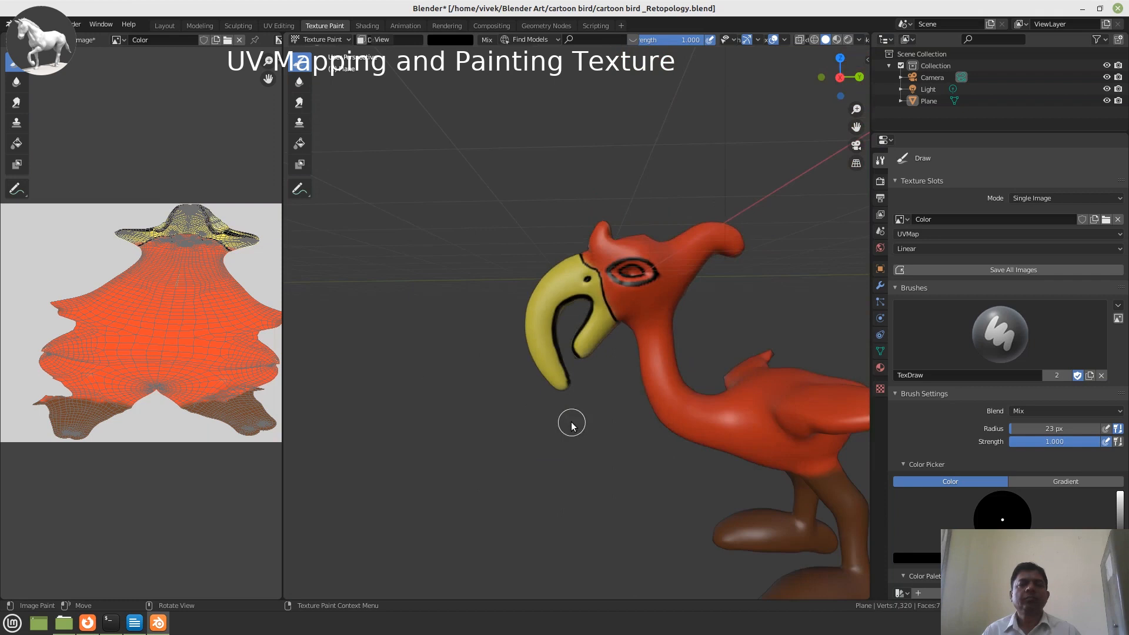
middle_drag(572, 425, 566, 372)
key(ctrl+s)
Set the brush radius to 11 px and paint a curved black stripe from the neck base to the rear of the wing joint.
scroll(564, 391, up, 3)
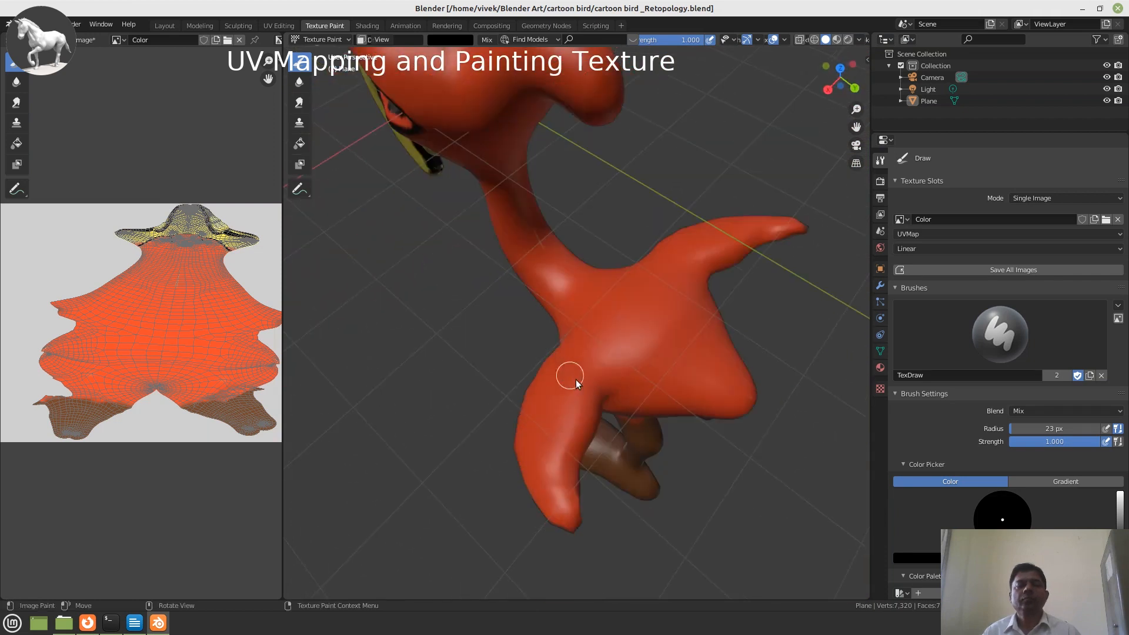
key(f)
click(600, 392)
middle_drag(601, 393, 599, 323)
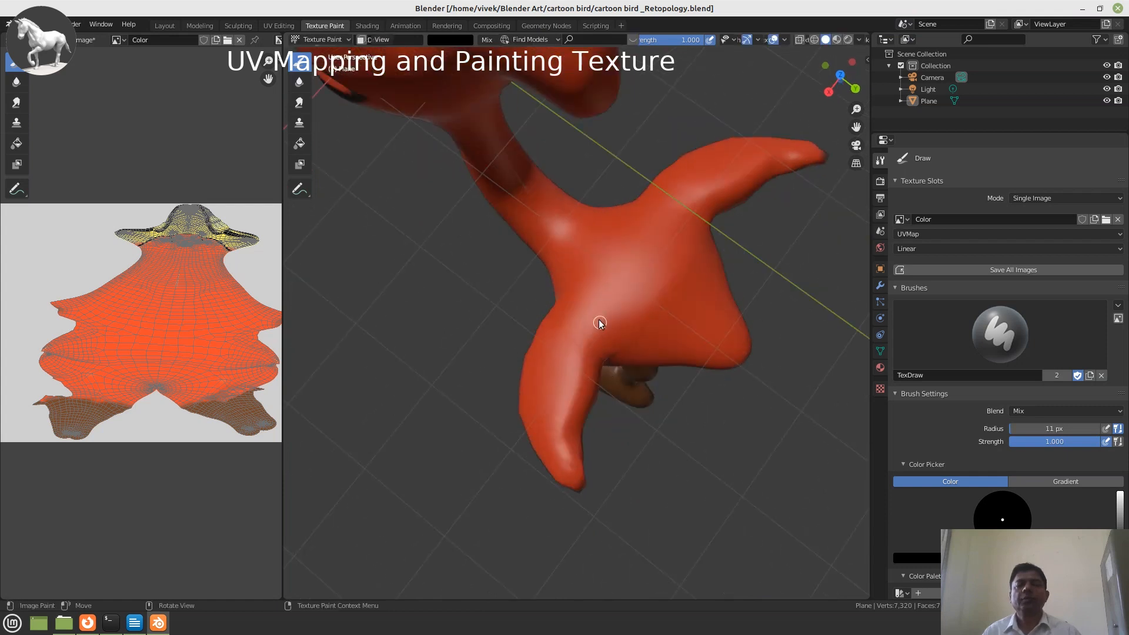
click(573, 238)
mouse_move(573, 256)
mouse_down()
mouse_move(572, 323)
mouse_move(604, 355)
mouse_up()
Paint two thinner curved black stripes across the wing and connect them to the stripe at the wing joint.
mouse_move(603, 355)
middle_down()
mouse_move(649, 312)
mouse_move(655, 328)
mouse_move(617, 245)
mouse_move(620, 262)
middle_up()
drag(620, 262, 619, 266)
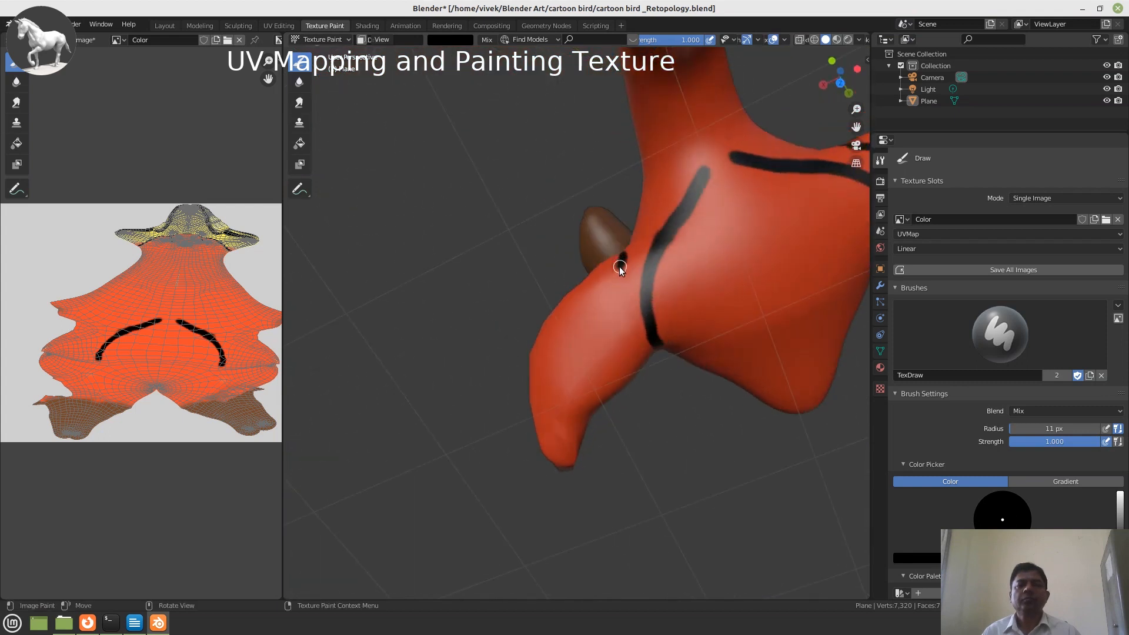
drag(614, 372, 618, 383)
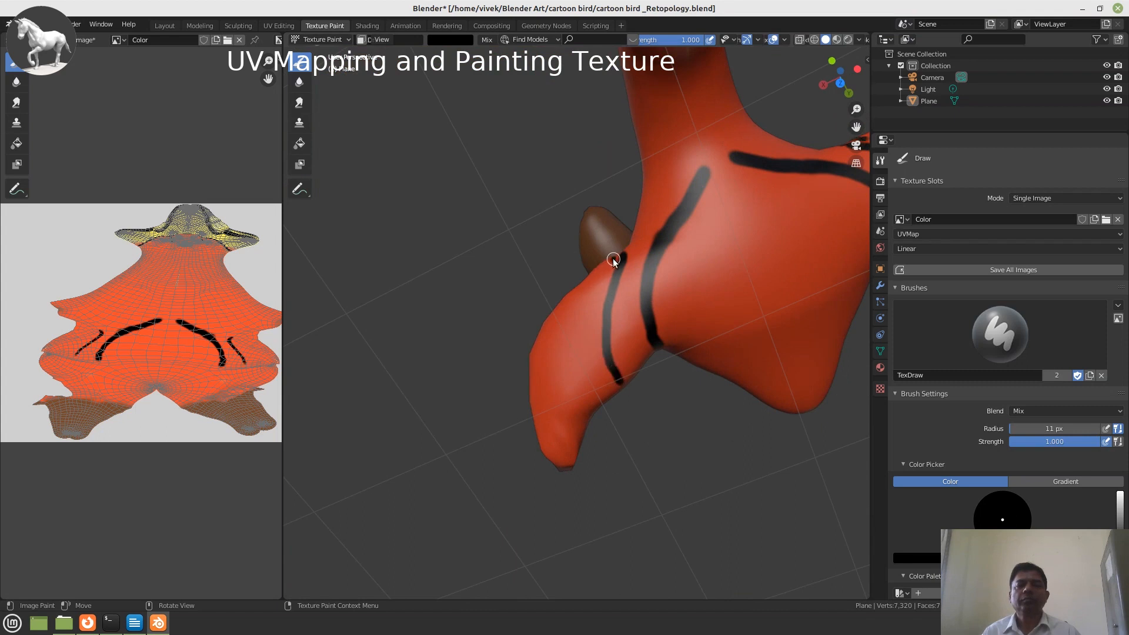
mouse_move(612, 258)
mouse_down()
mouse_move(574, 334)
mouse_move(588, 409)
mouse_up()
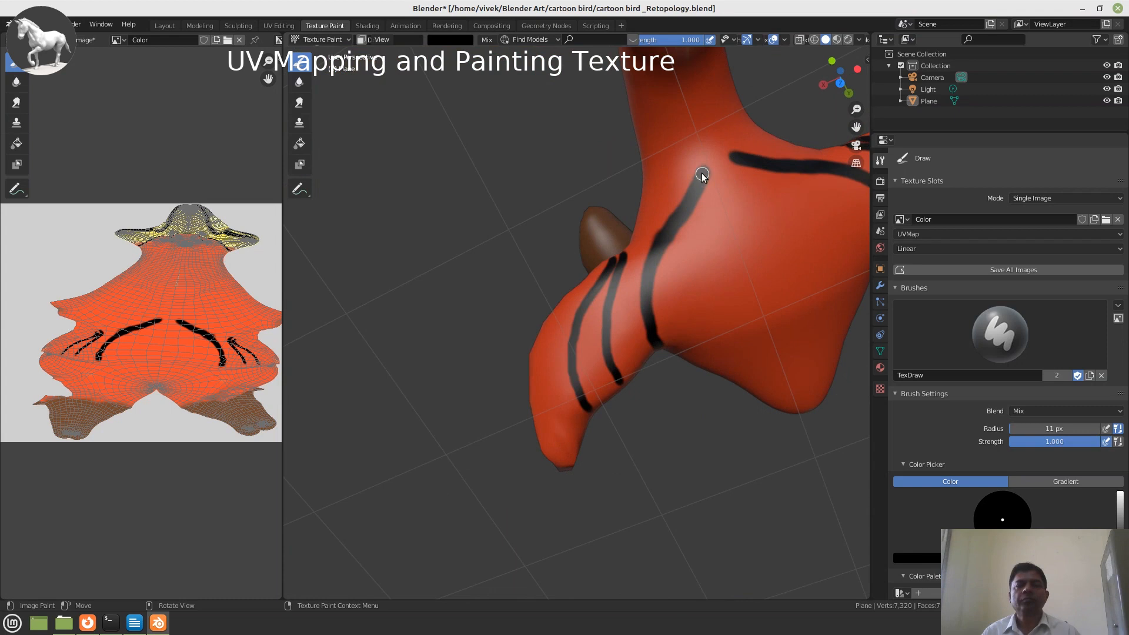
drag(701, 175, 629, 249)
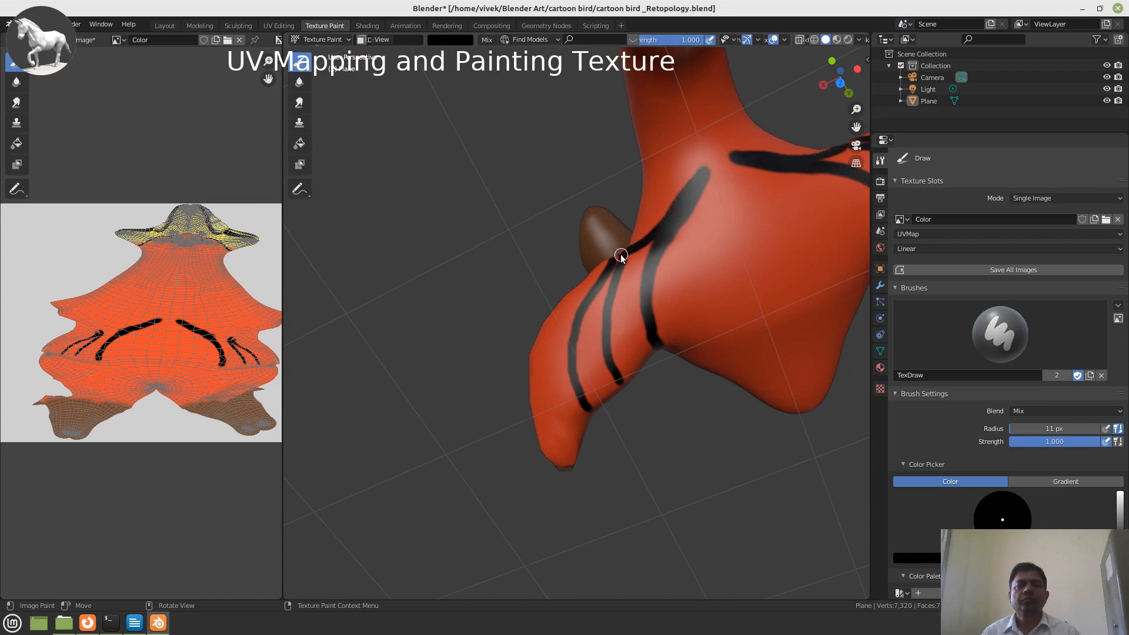
Paint a black border line across the outer side of the upper leg, where brown meets the red body.
scroll(621, 257, down, 5)
middle_drag(629, 265, 580, 319)
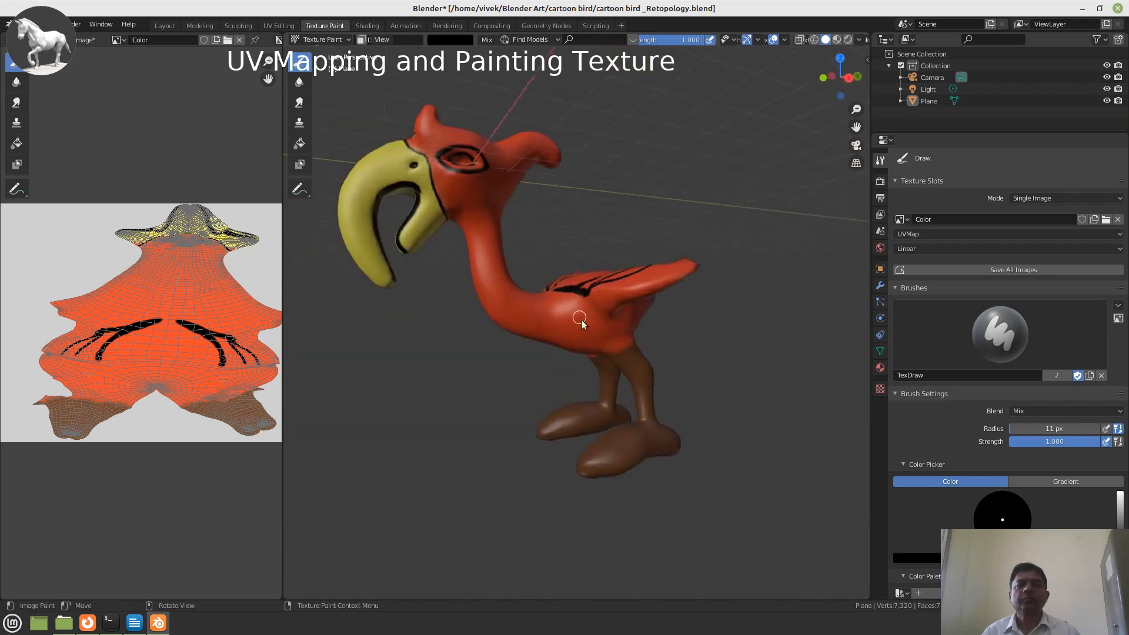
scroll(581, 320, up, 4)
scroll(594, 292, up, 2)
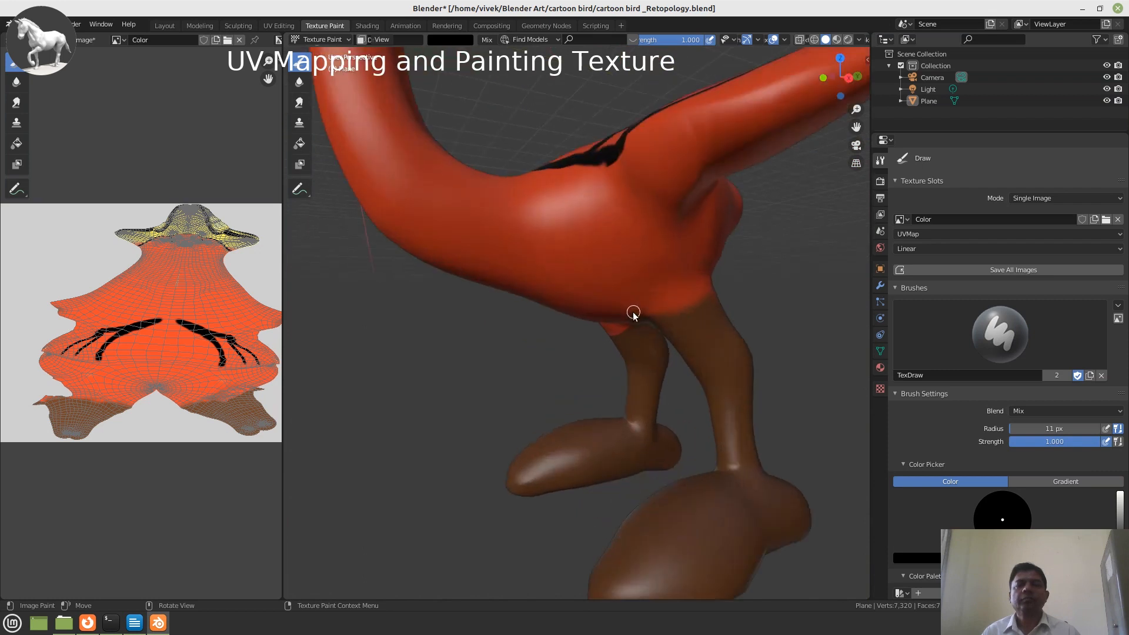
drag(633, 314, 706, 300)
scroll(693, 312, down, 6)
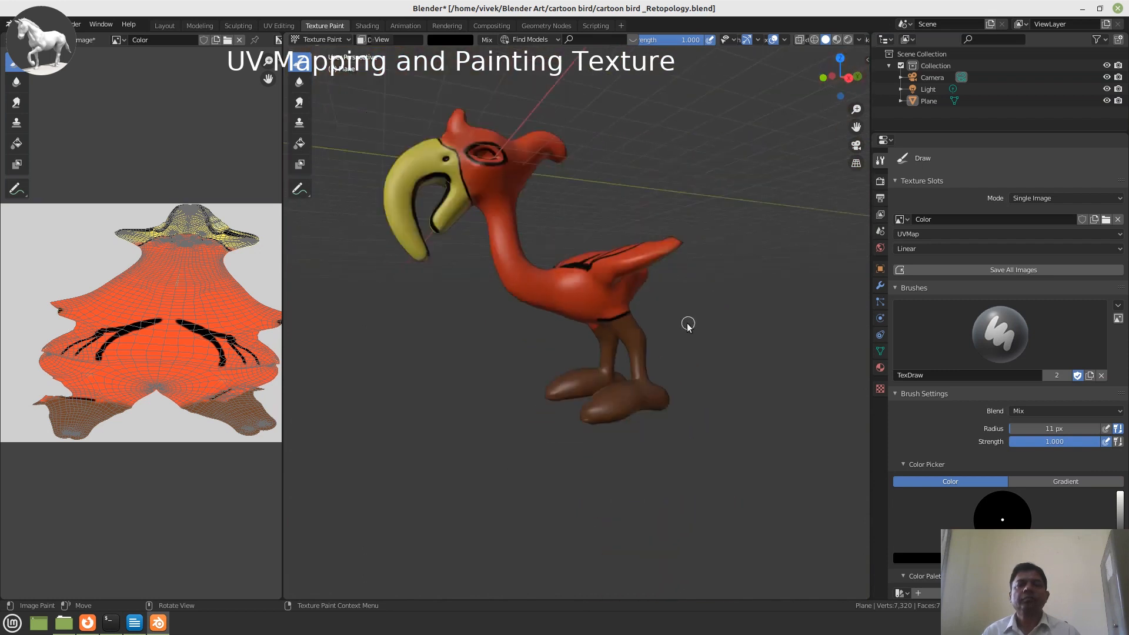
Continue the black leg border around the back and inner side of the upper leg, up to the belly.
middle_drag(672, 336, 608, 340)
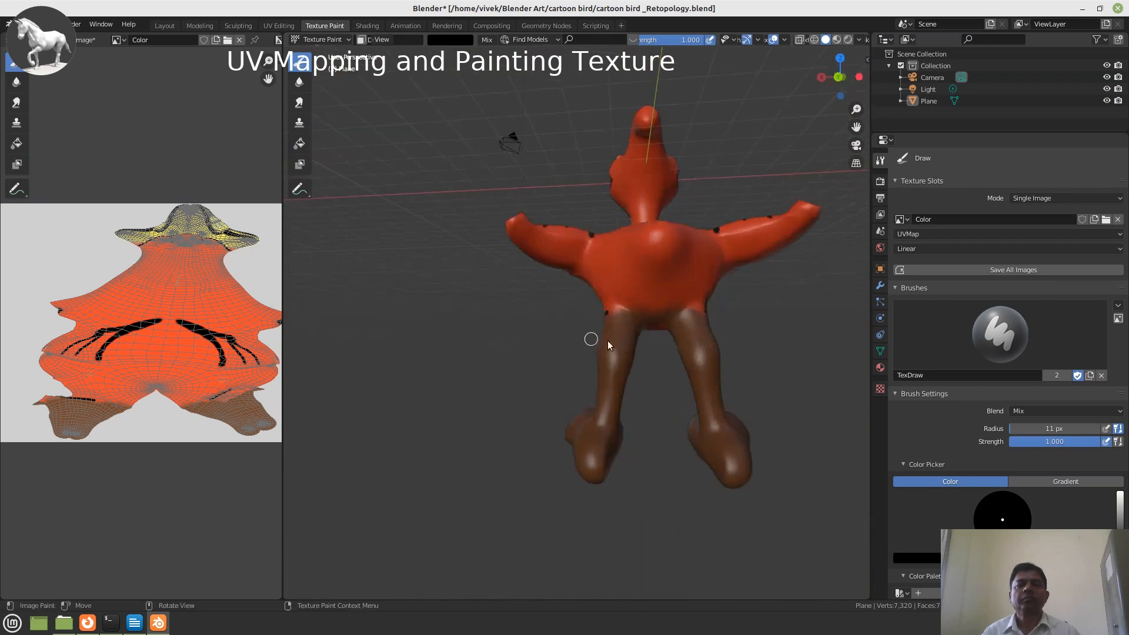
scroll(608, 341, up, 3)
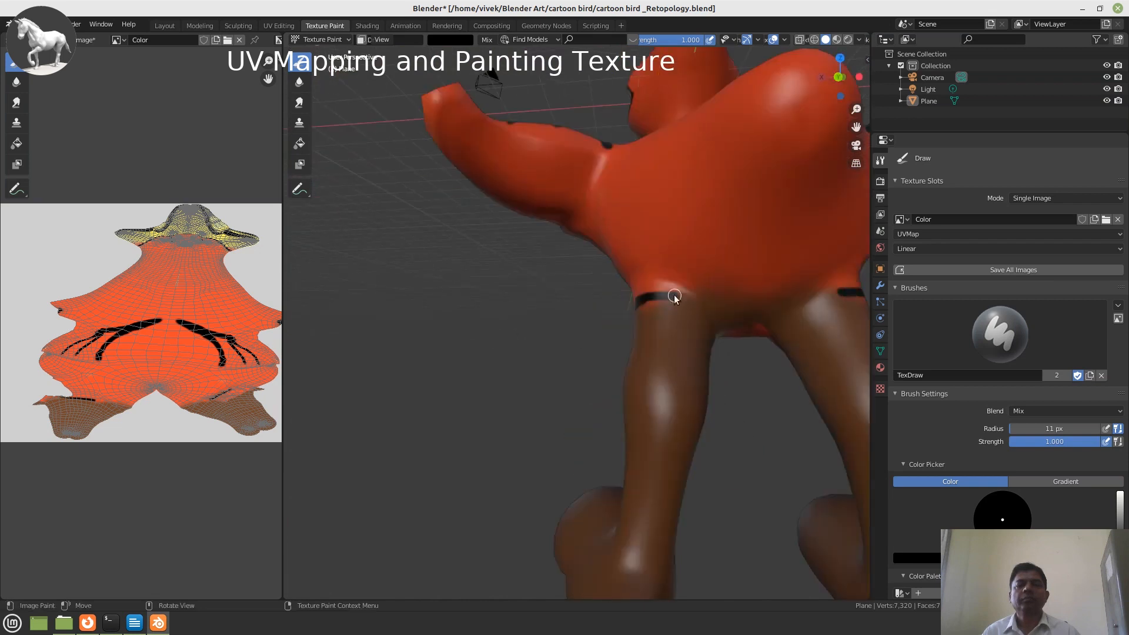
drag(674, 295, 723, 320)
middle_drag(726, 382, 674, 318)
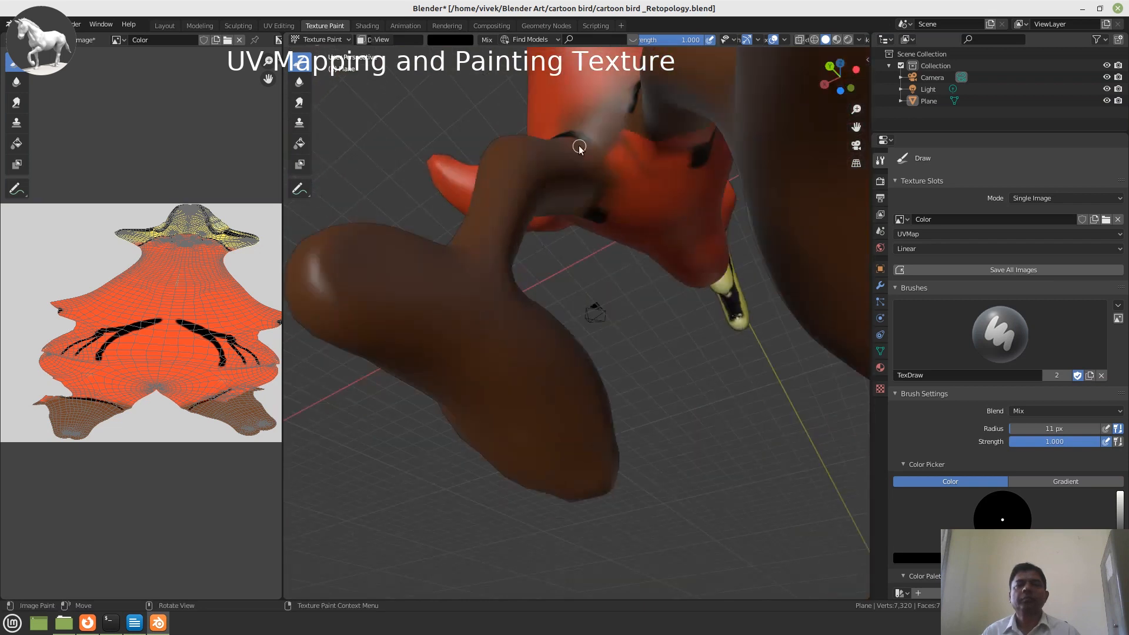
drag(580, 134, 611, 188)
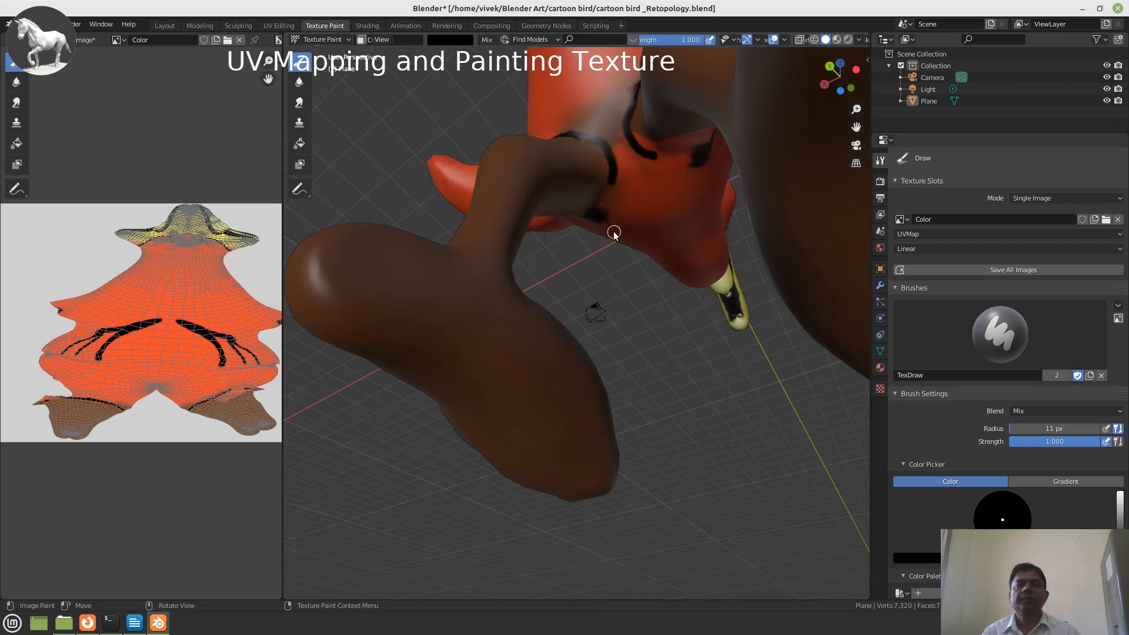
middle_drag(614, 233, 611, 161)
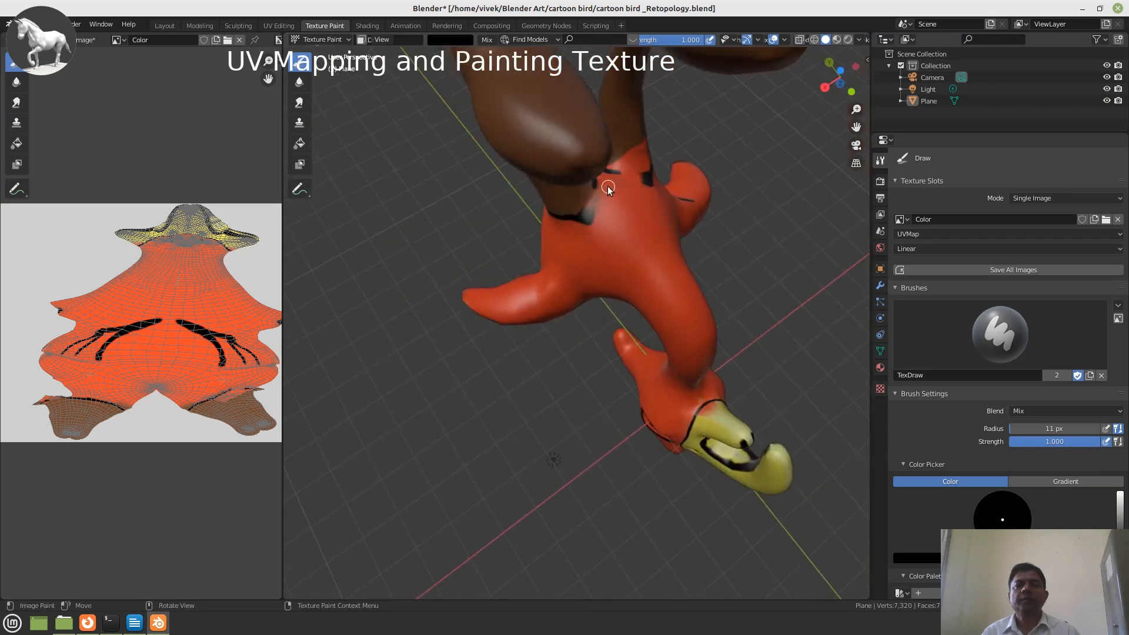
drag(608, 186, 579, 218)
Paint a long black stripe from the neck base down the back to the tail, and join the mirrored stripes across the spine.
middle_drag(579, 217, 484, 429)
scroll(579, 406, up, 4)
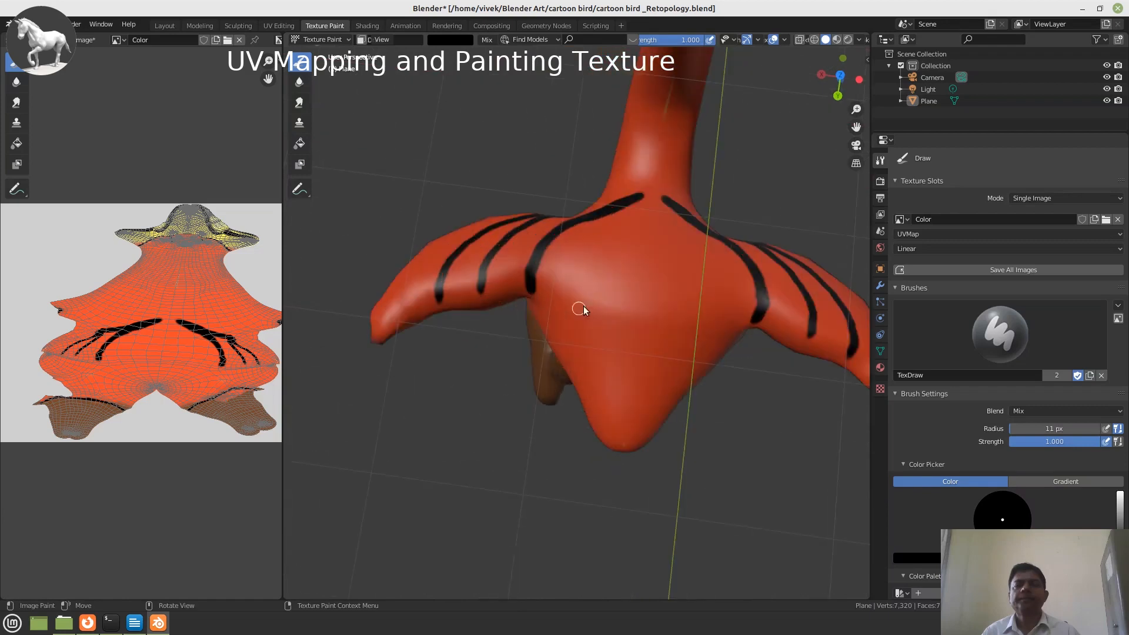
mouse_move(638, 192)
mouse_down()
mouse_move(595, 307)
mouse_move(601, 405)
mouse_move(584, 435)
mouse_up()
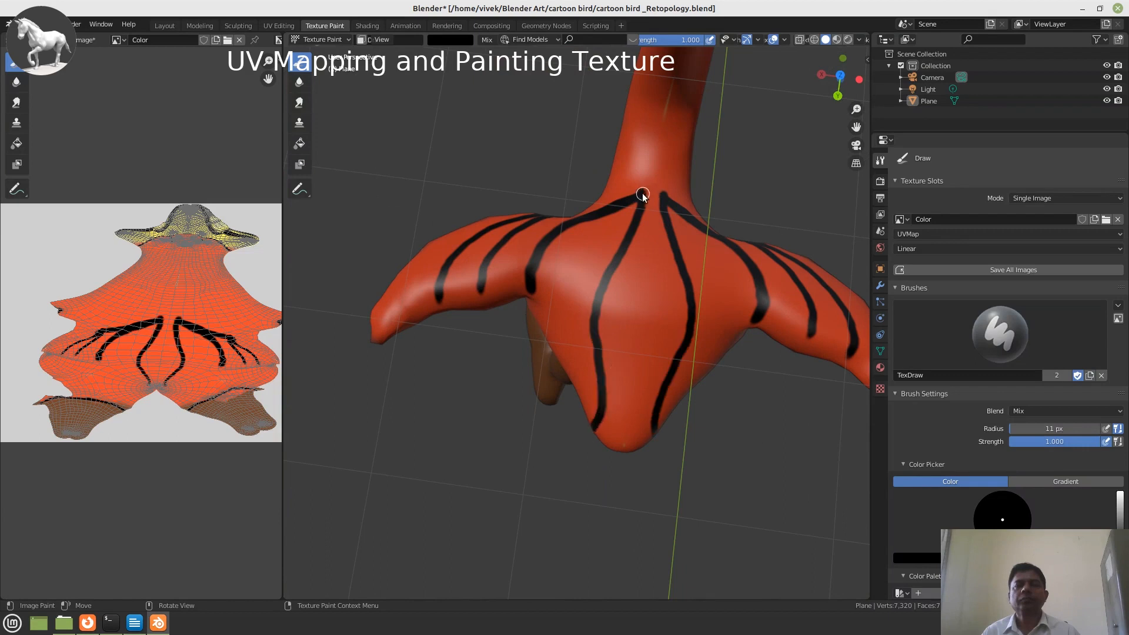
drag(657, 196, 668, 196)
Paint a black ring around the base of the neck, from the back stripes down the sides and across the chest.
mouse_move(668, 196)
middle_down()
mouse_move(650, 268)
mouse_move(650, 216)
mouse_move(608, 290)
mouse_move(541, 294)
mouse_move(591, 277)
middle_up()
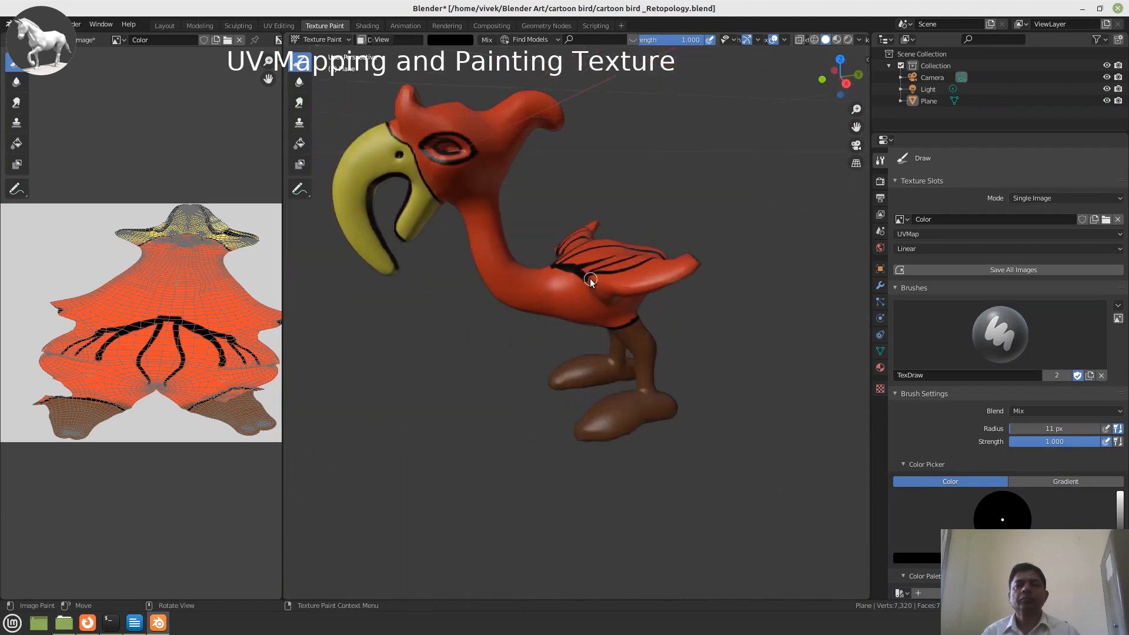
scroll(590, 277, up, 2)
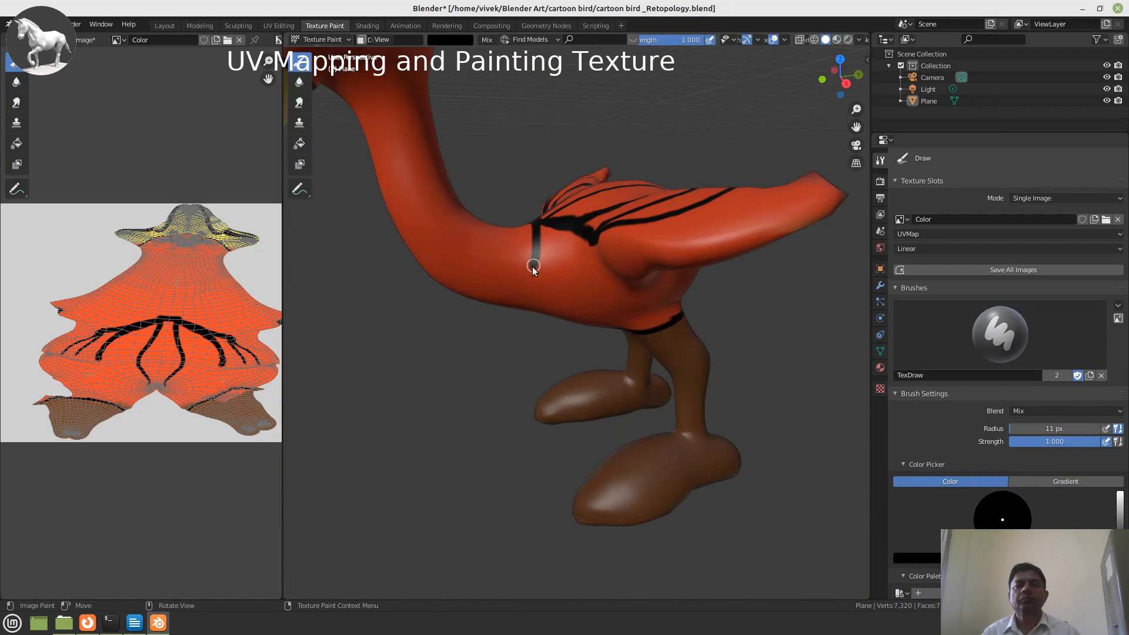
mouse_move(534, 267)
mouse_down()
mouse_move(509, 312)
mouse_move(481, 322)
mouse_up()
middle_drag(480, 322, 574, 259)
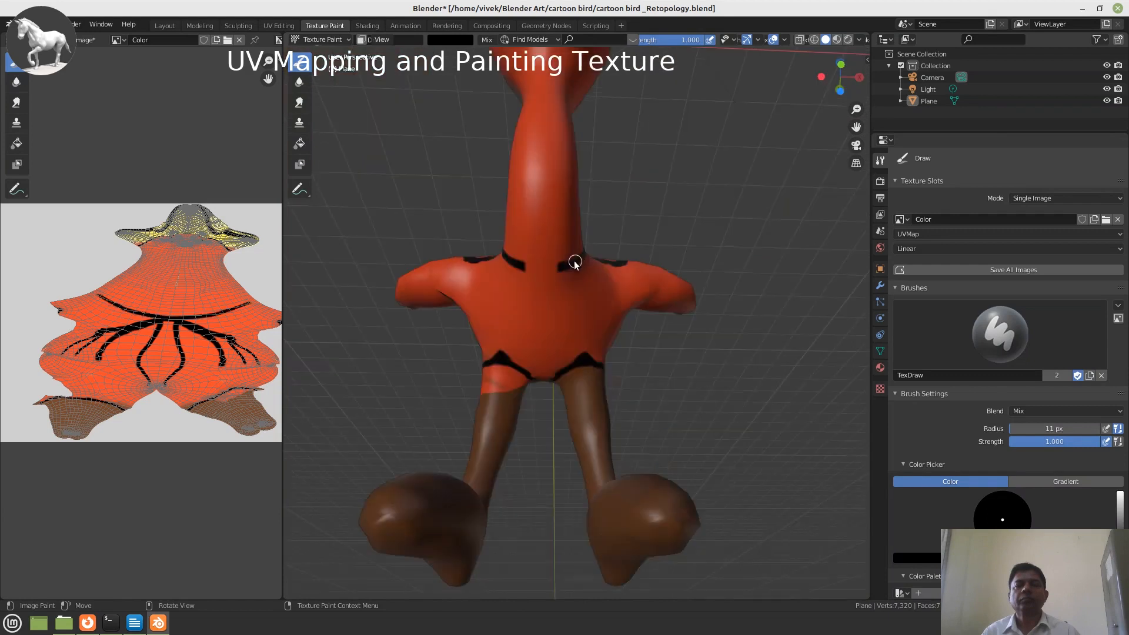
drag(562, 270, 529, 268)
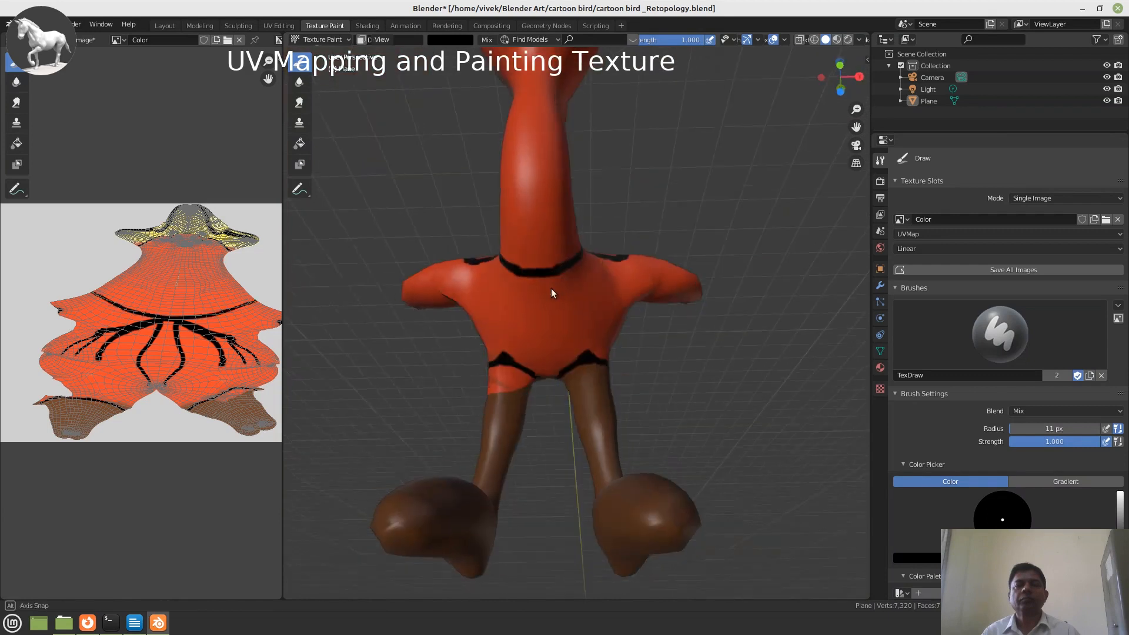
Paint a second black ring around the lower neck, above the one at its base, and close it at the back.
mouse_move(551, 288)
middle_down()
mouse_move(578, 400)
mouse_move(570, 312)
middle_up()
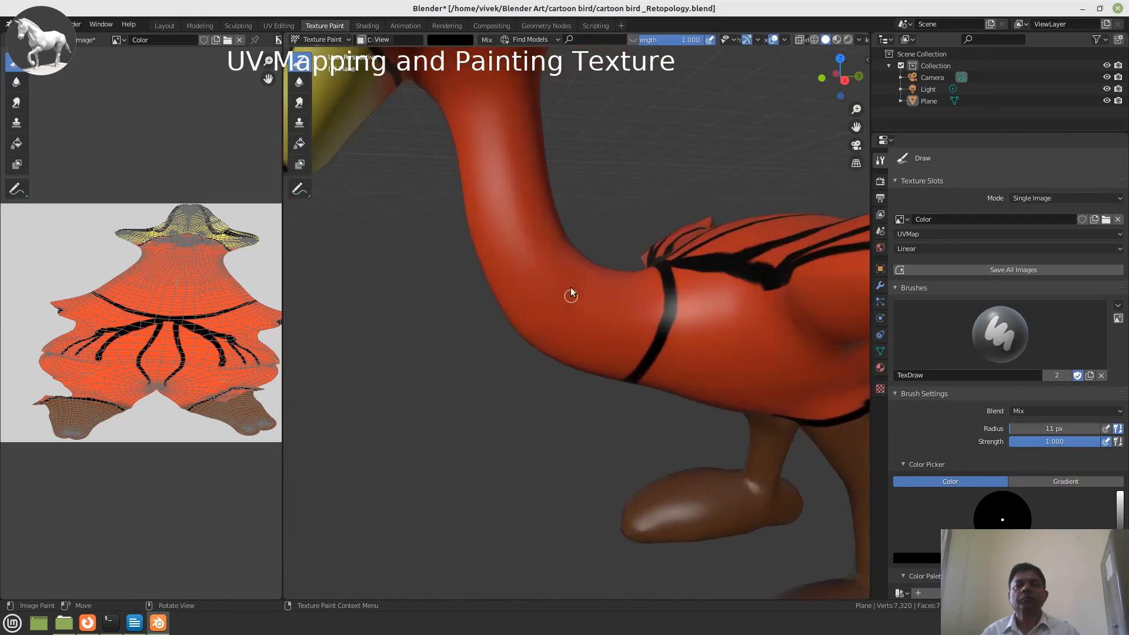
drag(531, 288, 484, 308)
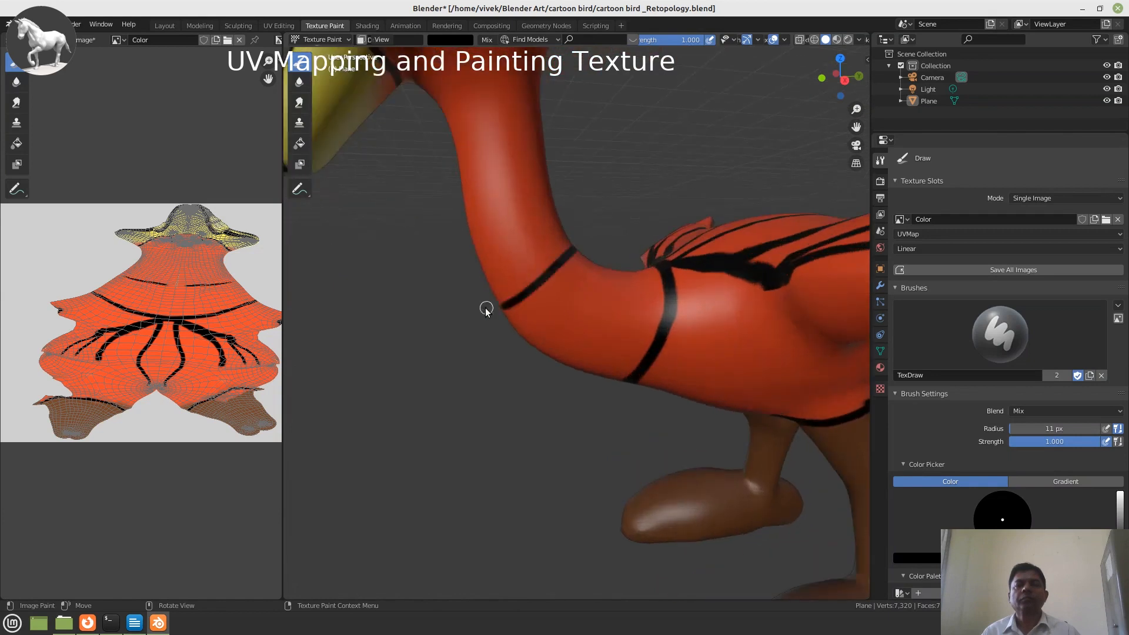
mouse_move(484, 308)
middle_down()
mouse_move(624, 272)
mouse_move(484, 334)
mouse_move(506, 323)
mouse_move(468, 364)
mouse_move(413, 385)
mouse_move(605, 263)
middle_up()
drag(605, 263, 577, 270)
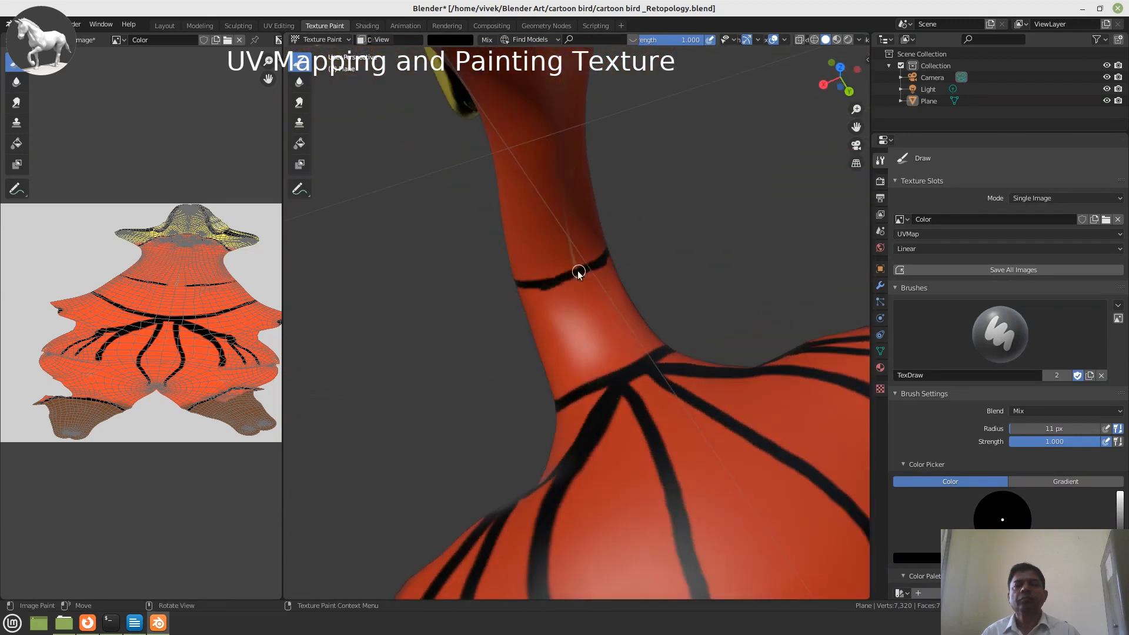
Paint a third black ring around the upper neck, just below the head, and close it at the back.
mouse_move(577, 270)
middle_down()
mouse_move(516, 292)
mouse_move(584, 259)
middle_up()
scroll(584, 259, down, 6)
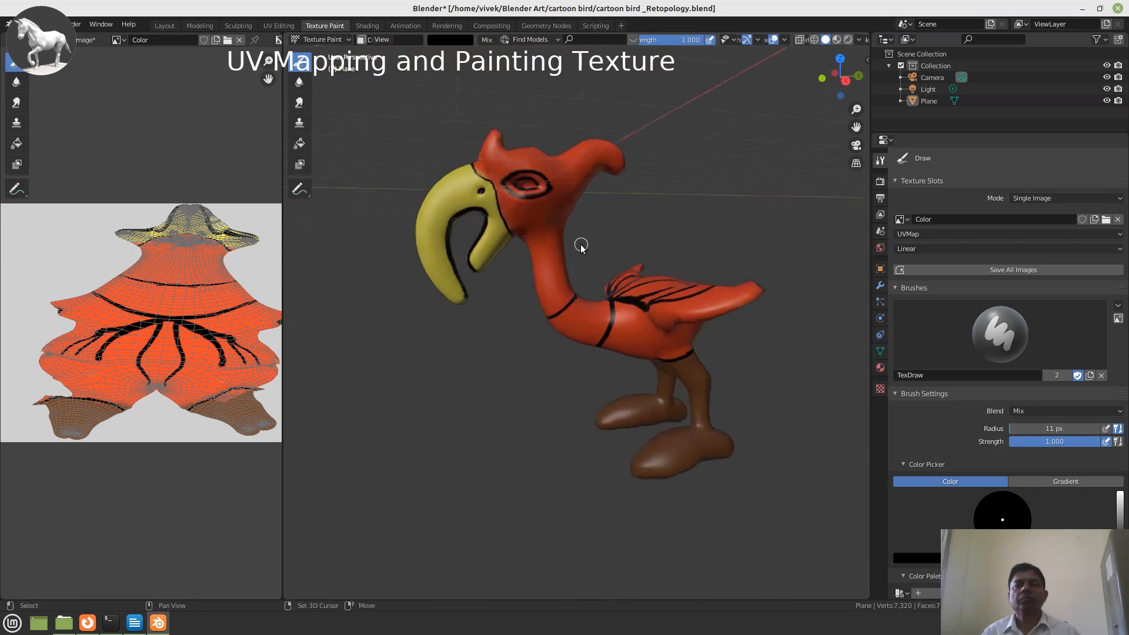
scroll(581, 246, up, 4)
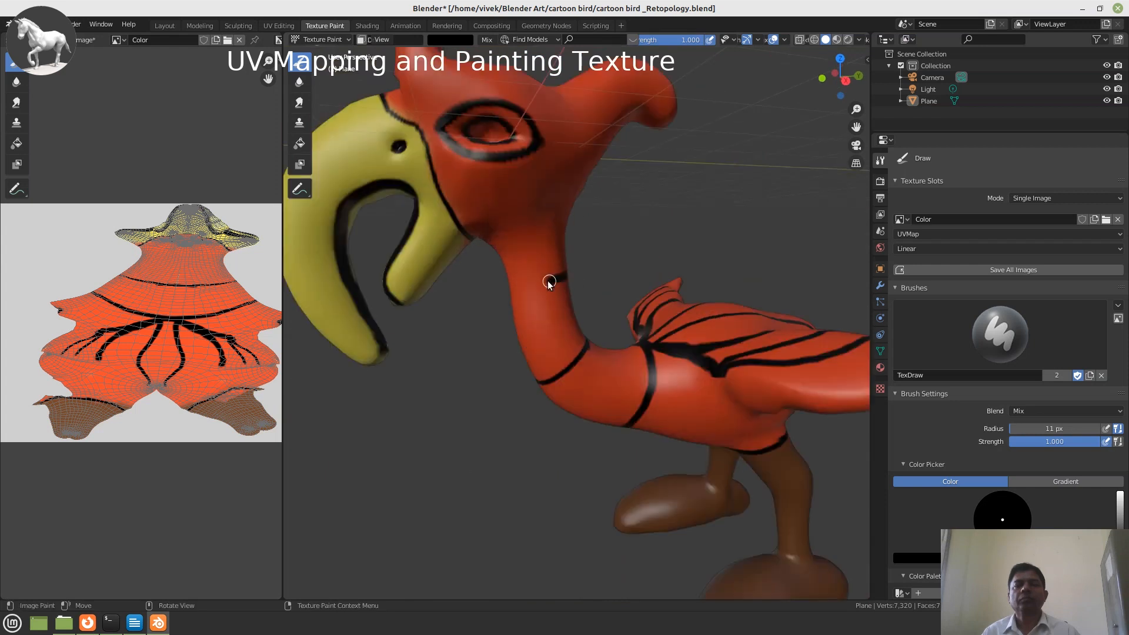
mouse_move(524, 286)
middle_down()
mouse_move(750, 274)
mouse_move(672, 291)
mouse_move(615, 277)
middle_up()
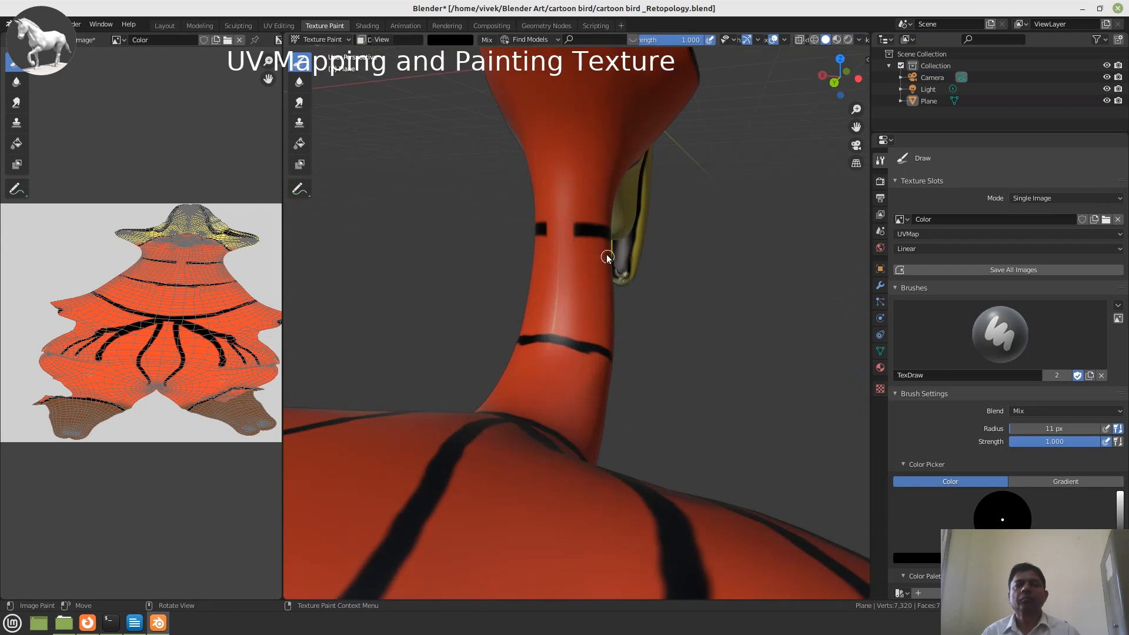
drag(575, 230, 550, 230)
middle_drag(581, 230, 453, 267)
scroll(625, 256, down, 3)
scroll(453, 266, down, 2)
middle_drag(558, 317, 541, 395)
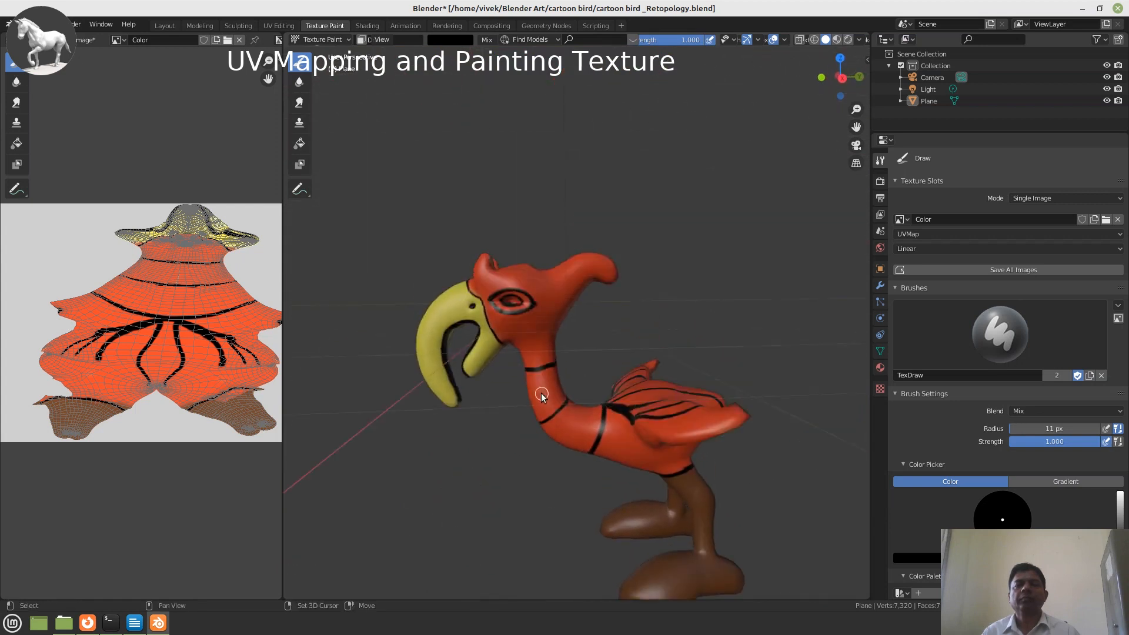
Set the brush radius to 21 px and paint a thick black ring around the base of the crest at the back of the head.
scroll(541, 392, up, 5)
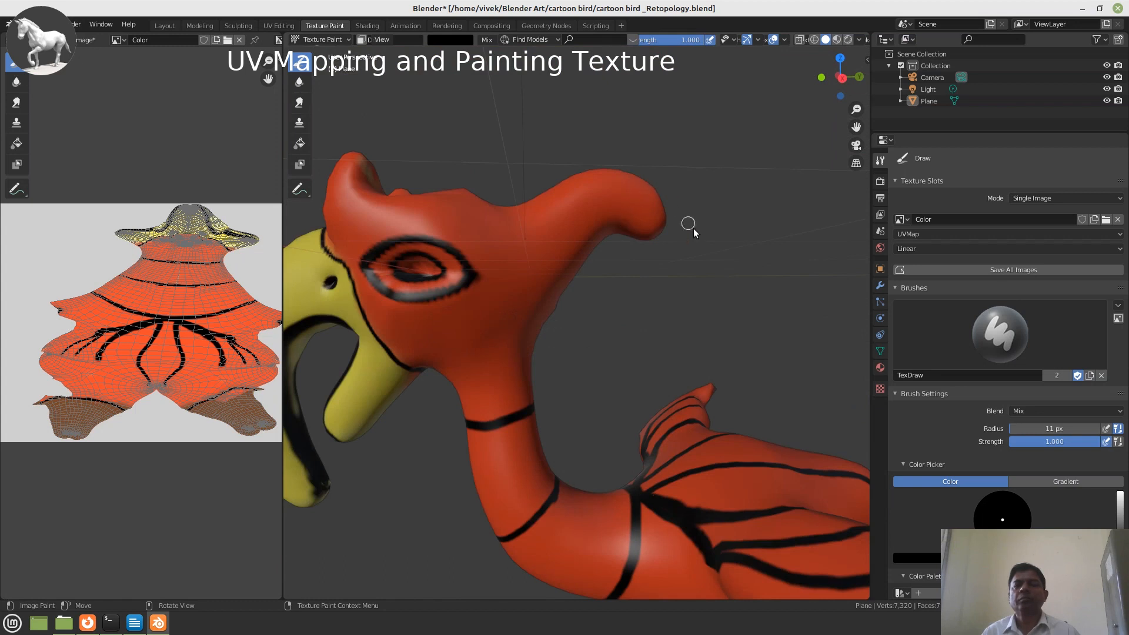
scroll(966, 429, down, 3)
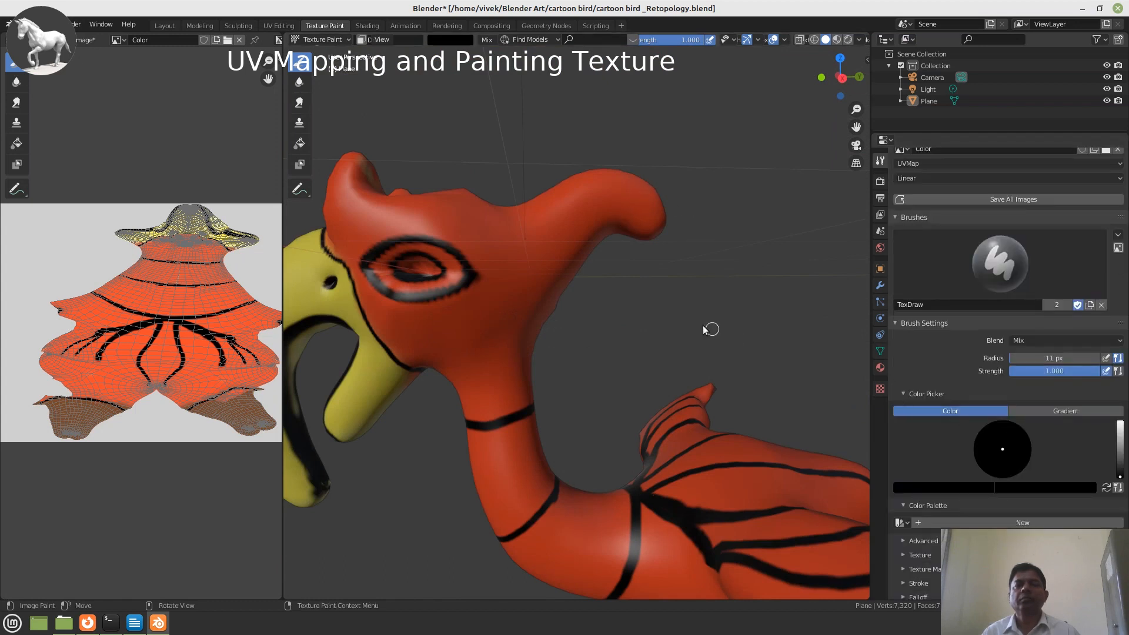
mouse_move(584, 260)
middle_down()
mouse_move(612, 278)
mouse_move(569, 283)
middle_up()
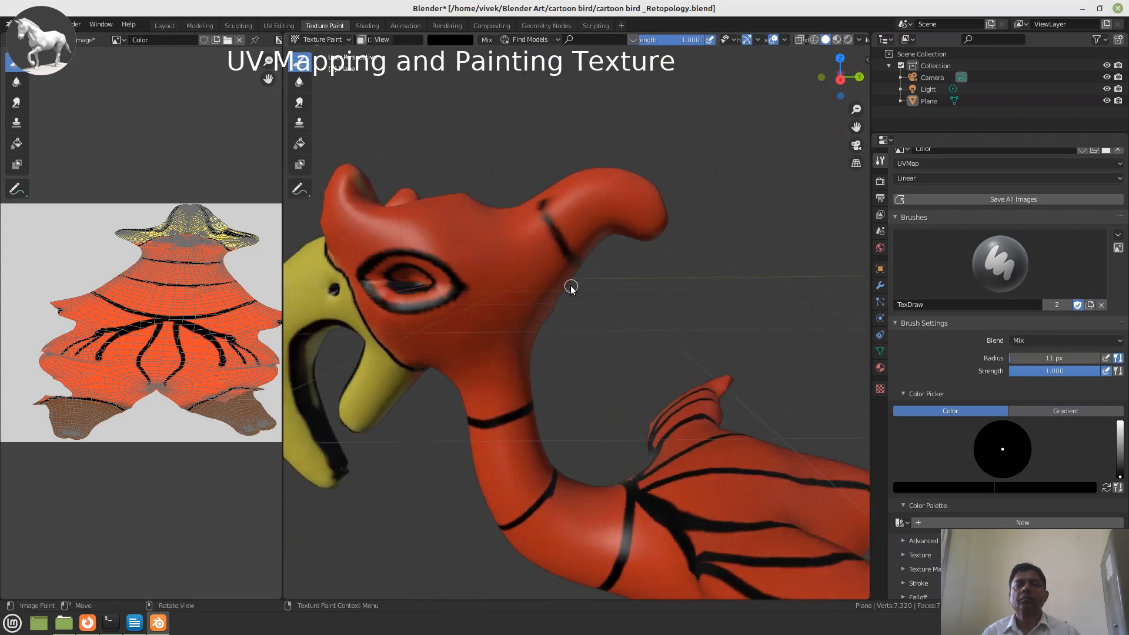
key(f)
click(510, 213)
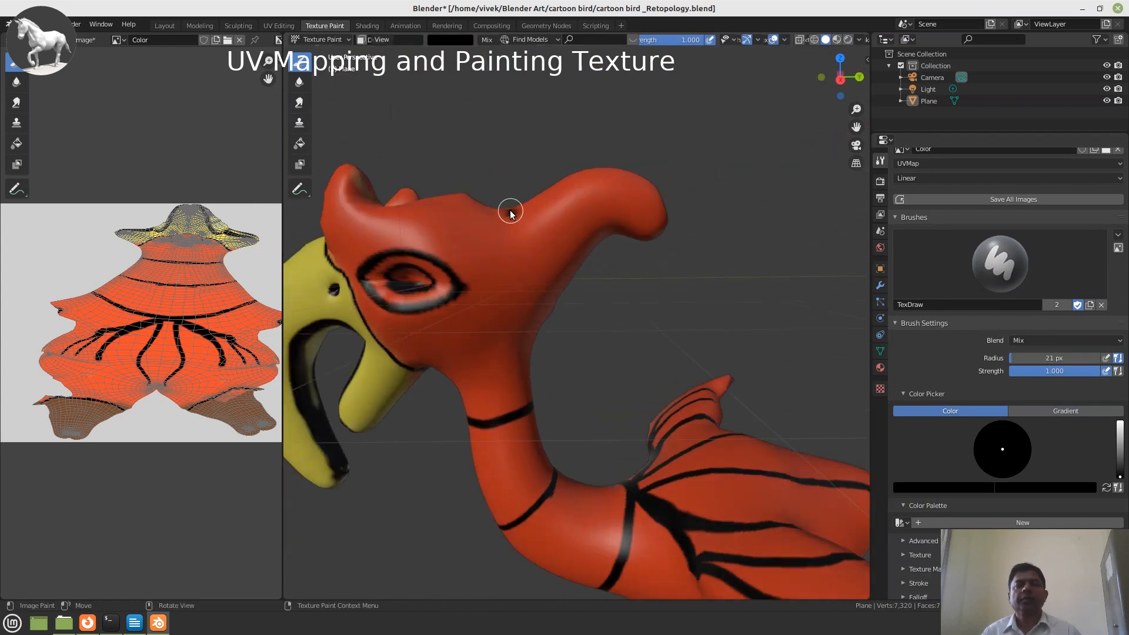
drag(510, 214, 567, 298)
mouse_move(568, 298)
middle_down()
mouse_move(612, 378)
mouse_move(635, 373)
middle_up()
drag(635, 373, 568, 369)
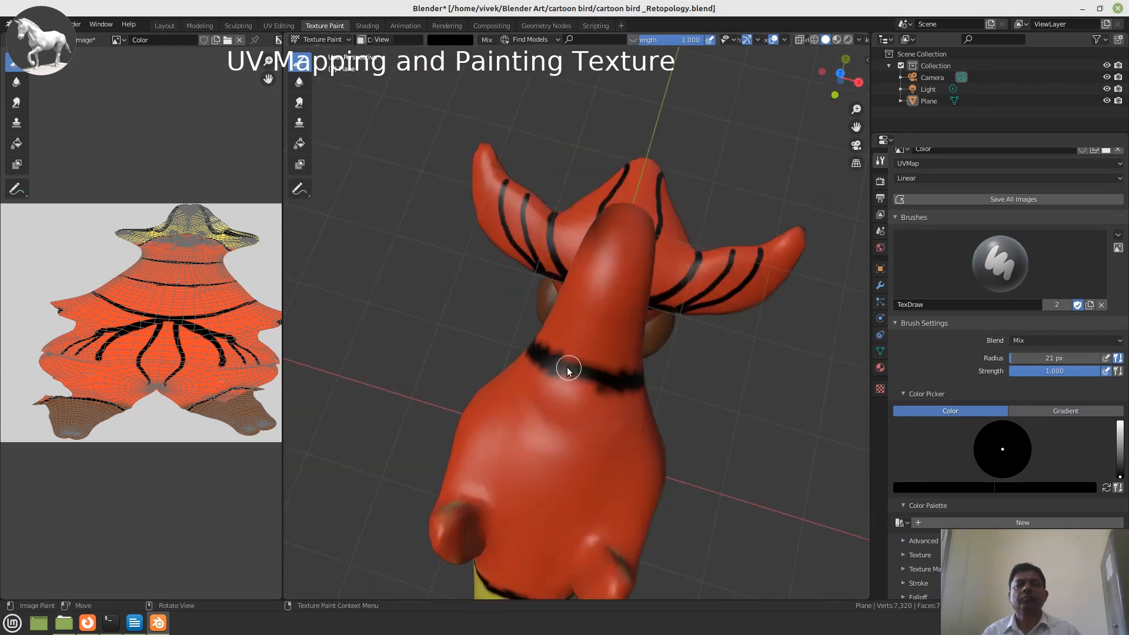
middle_drag(568, 371, 493, 258)
mouse_move(514, 280)
mouse_down()
mouse_move(536, 294)
mouse_move(586, 294)
mouse_up()
scroll(586, 293, down, 5)
middle_drag(586, 294, 562, 325)
scroll(562, 326, up, 3)
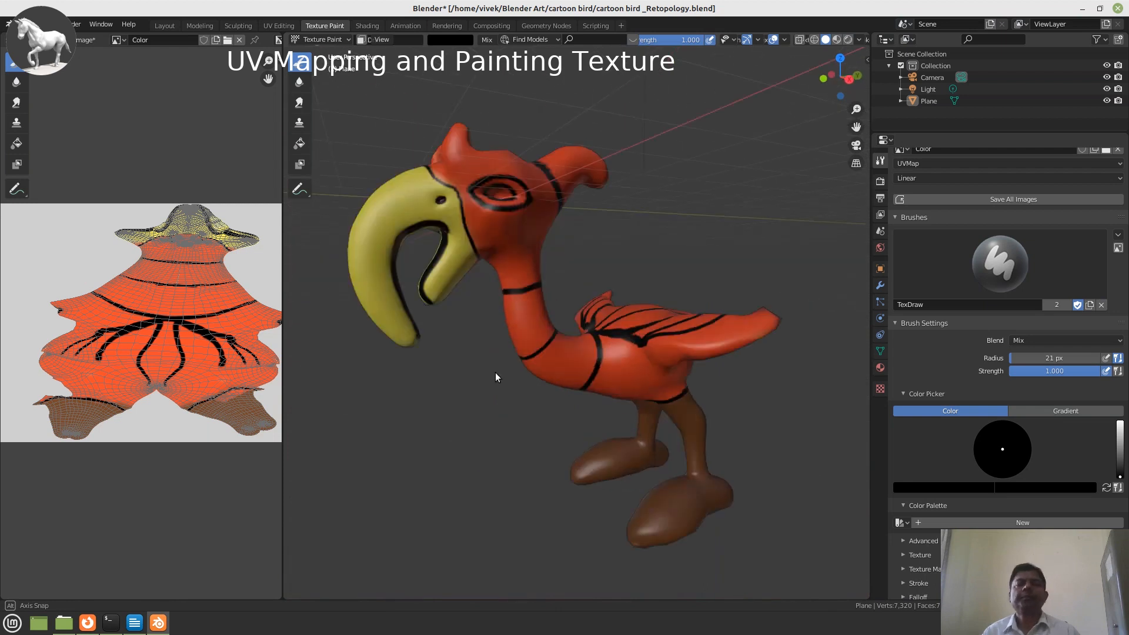
Save the painted texture image and the Blender project file.
click(85, 40)
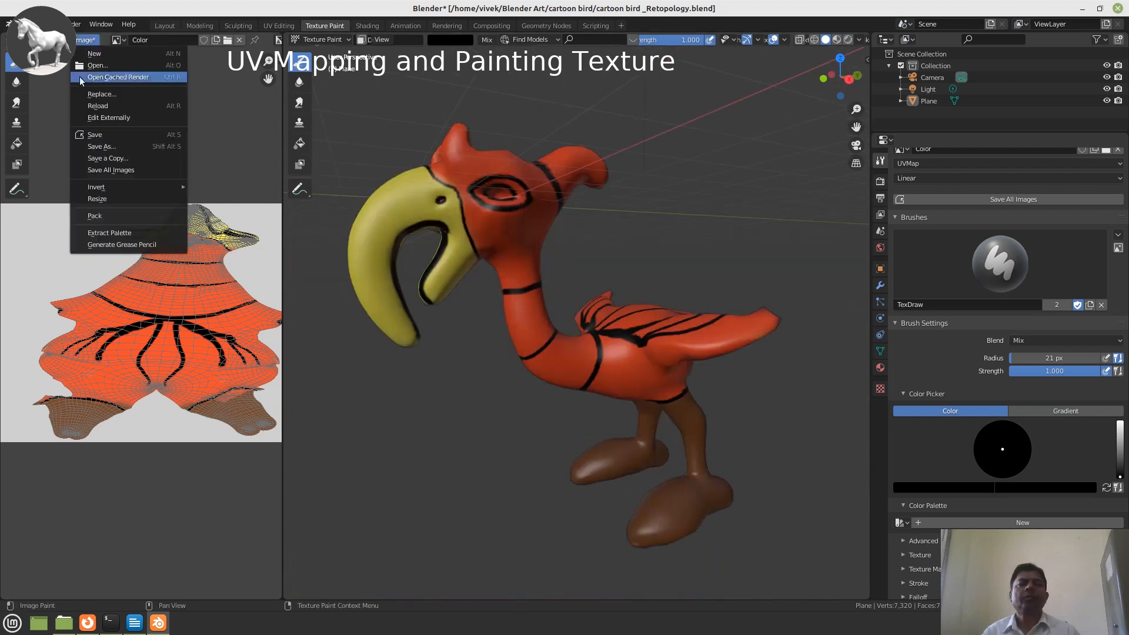
click(92, 135)
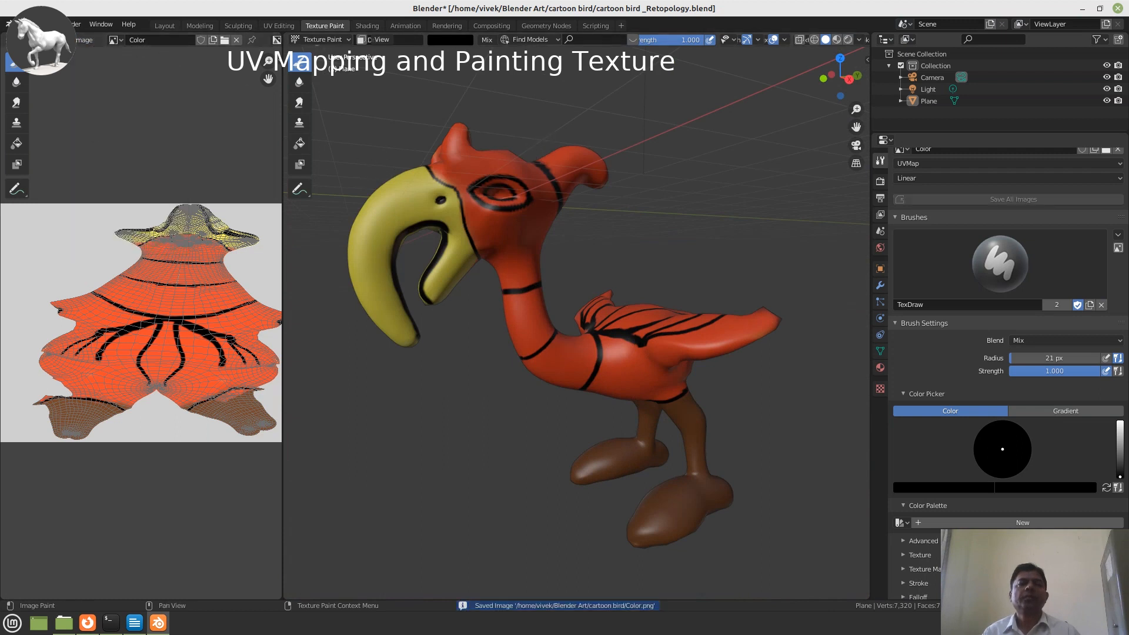
click(25, 24)
click(42, 102)
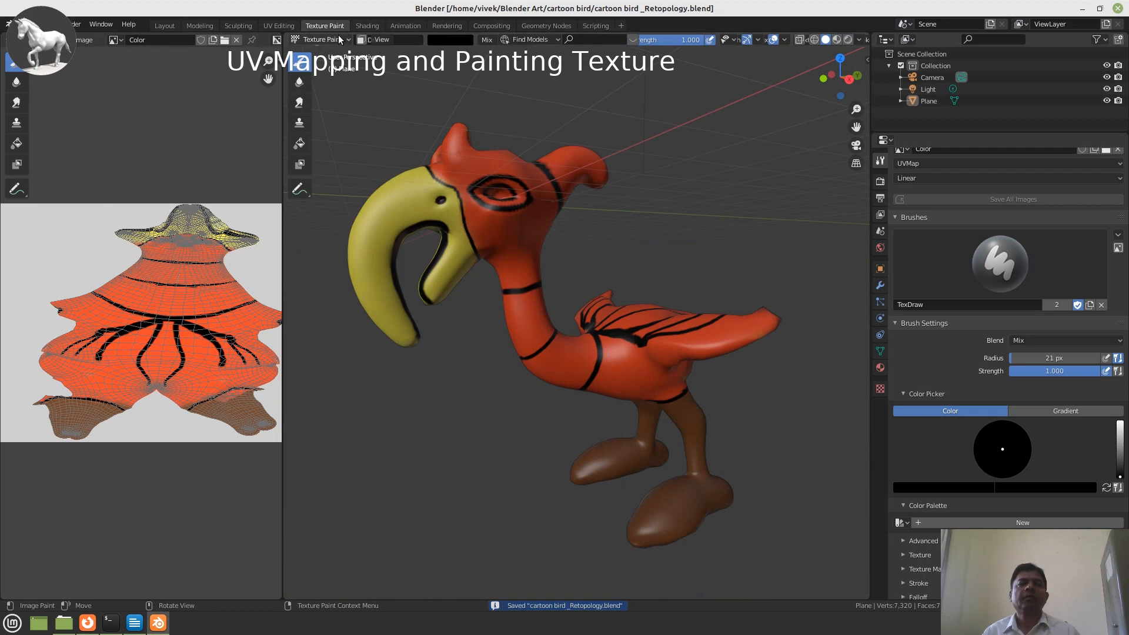
In the Shading workspace, add an Image Texture node to the bird's material and connect its Color to the Principled BSDF Base Color.
click(367, 25)
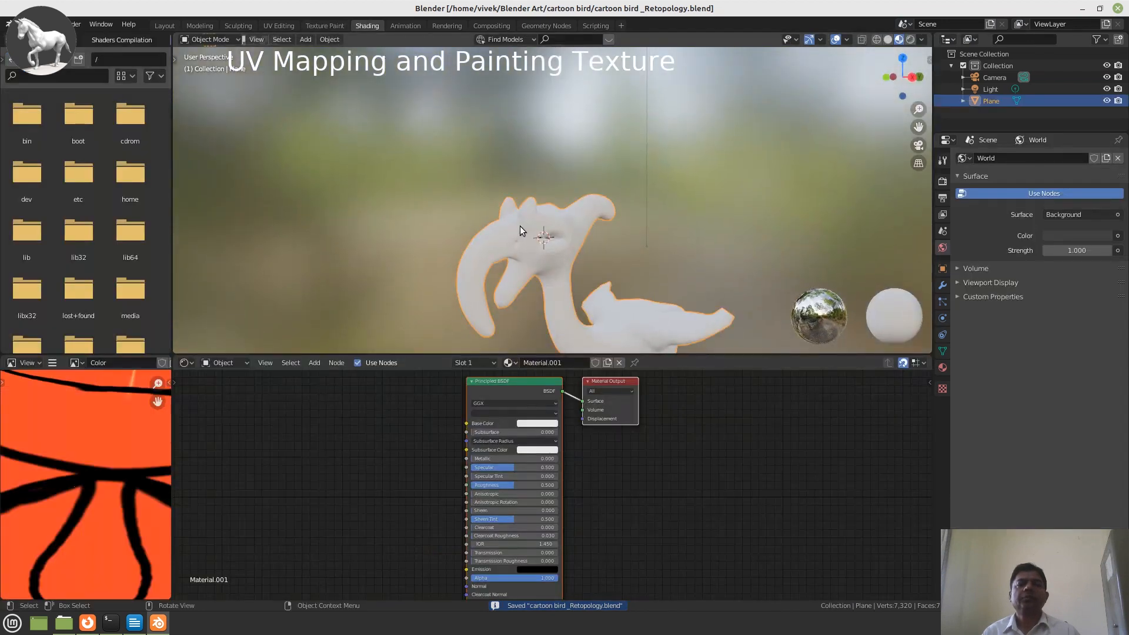
shift+middle_drag(527, 235, 498, 124)
scroll(654, 465, down, 2)
middle_drag(535, 447, 620, 464)
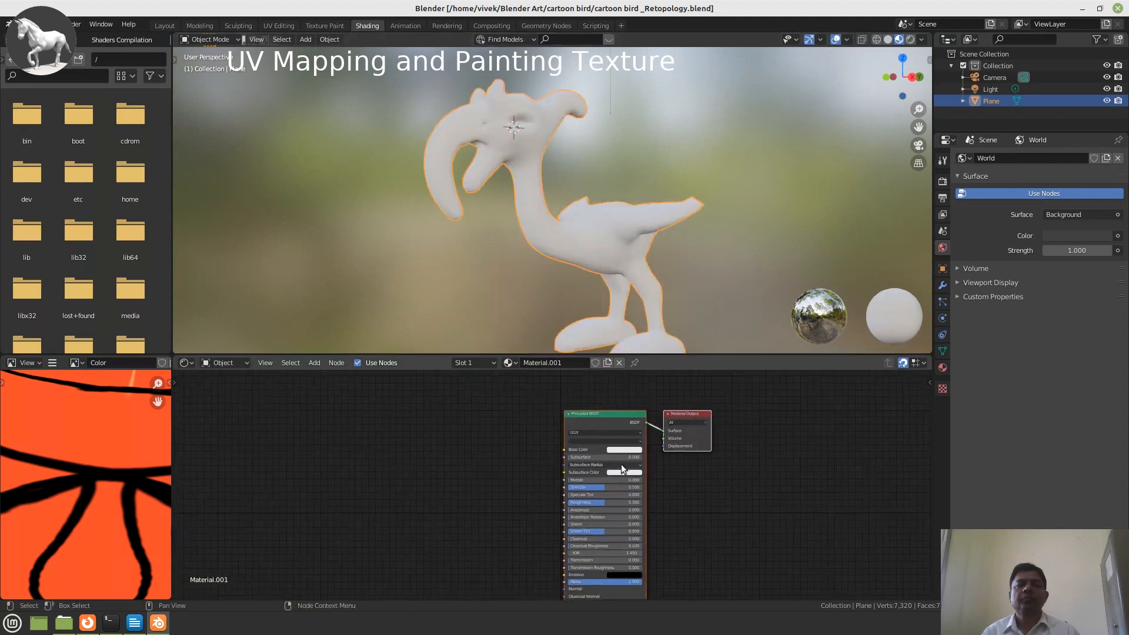
scroll(588, 461, up, 2)
middle_drag(542, 458, 496, 488)
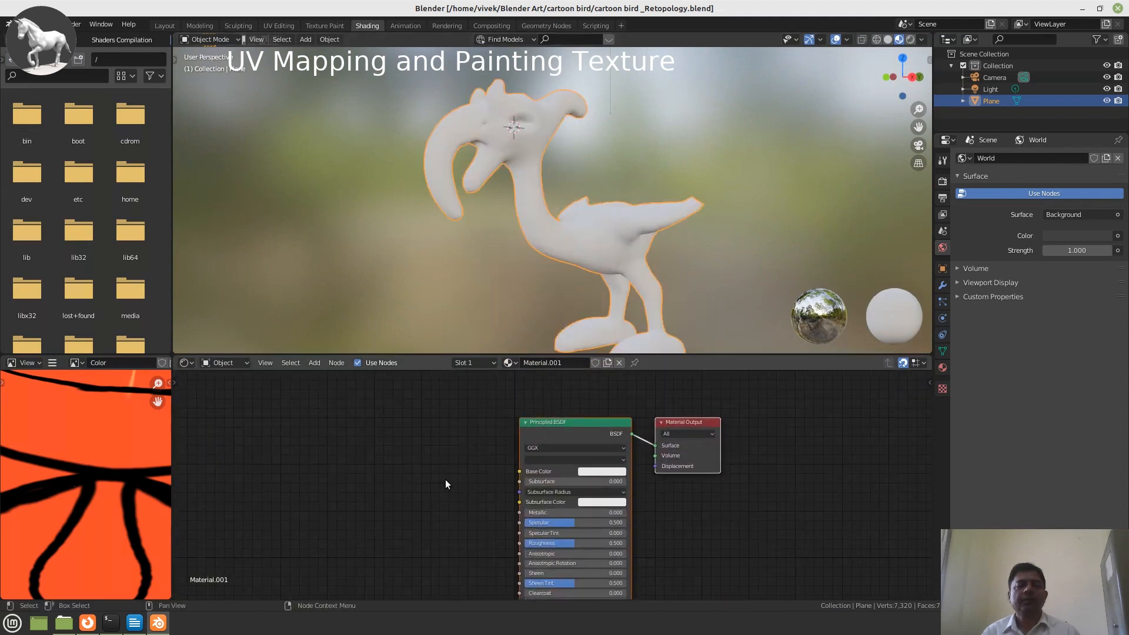
scroll(445, 479, up, 1)
key(shift+a)
mouse_move(415, 495)
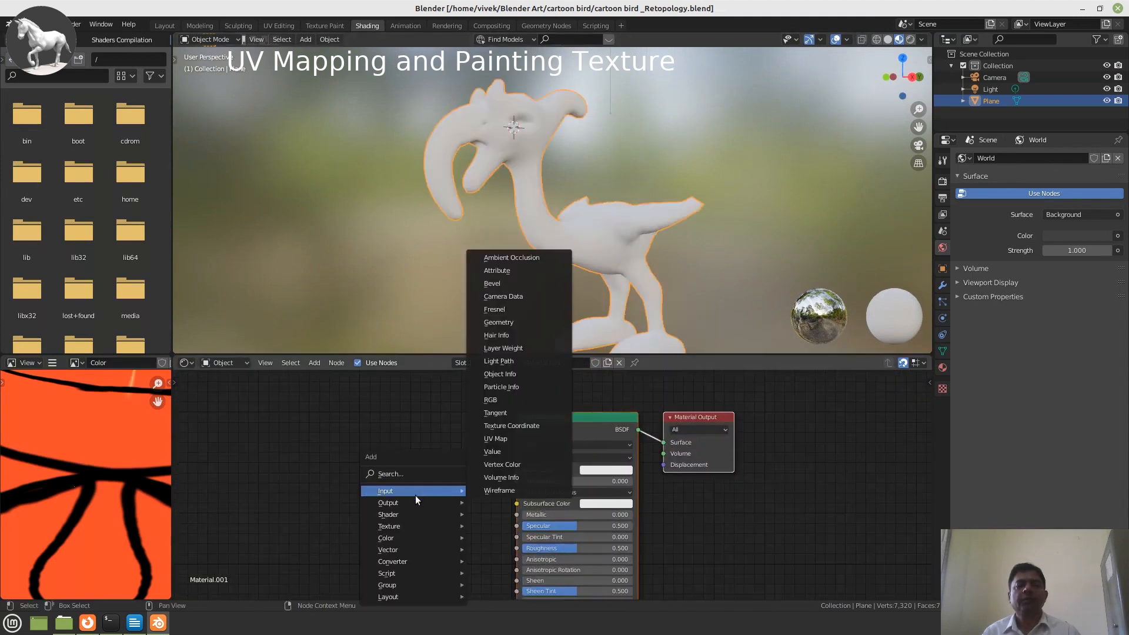
mouse_move(449, 524)
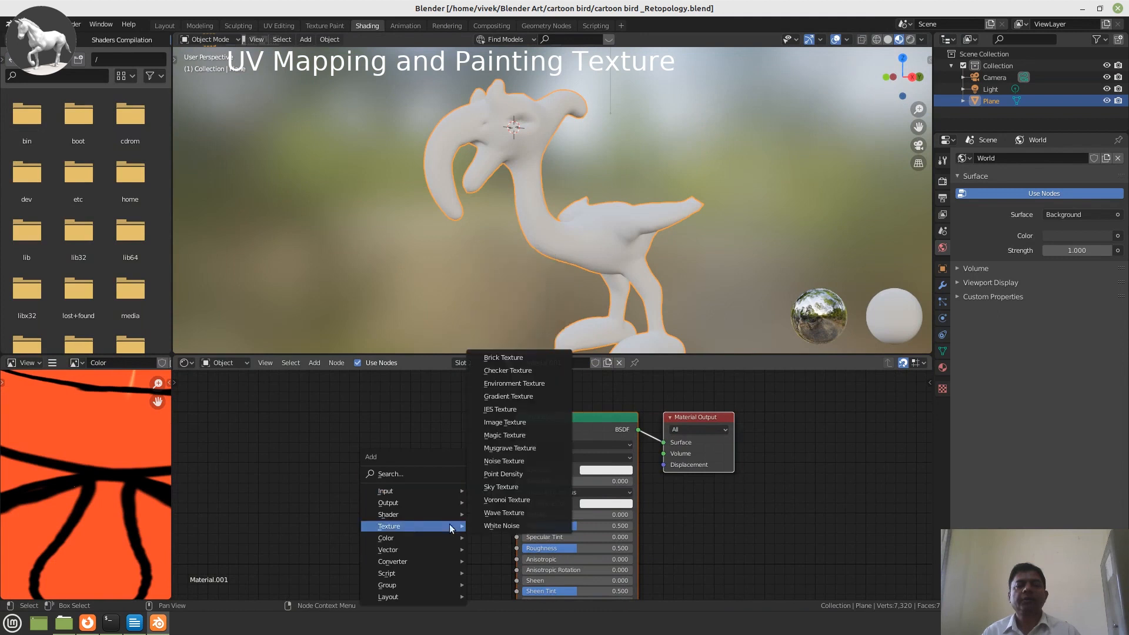
click(516, 422)
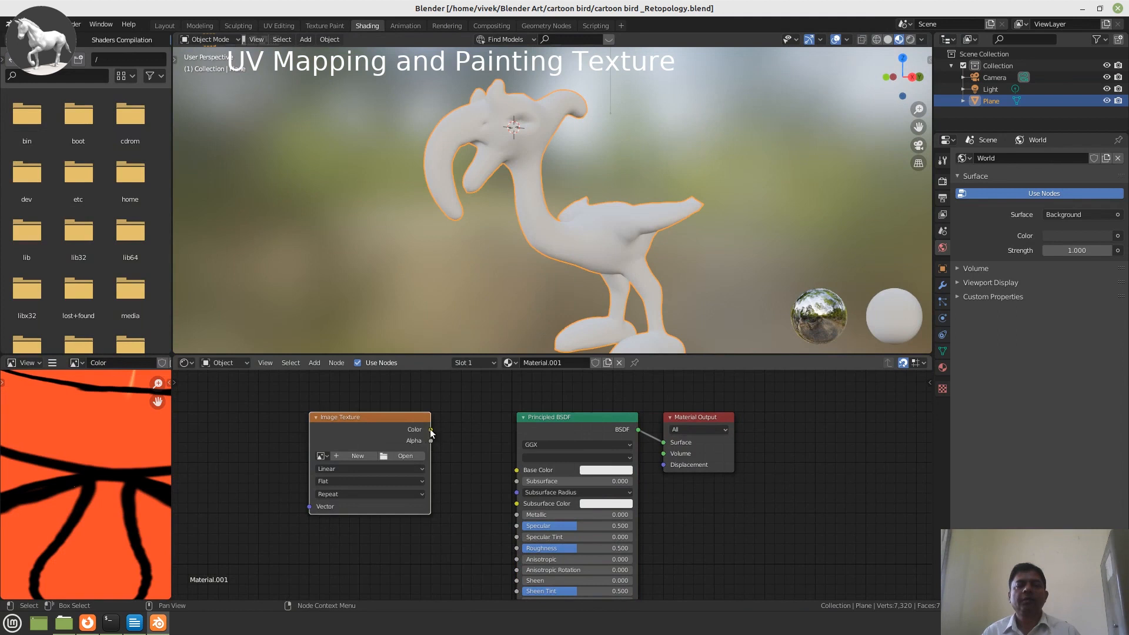
drag(430, 429, 516, 470)
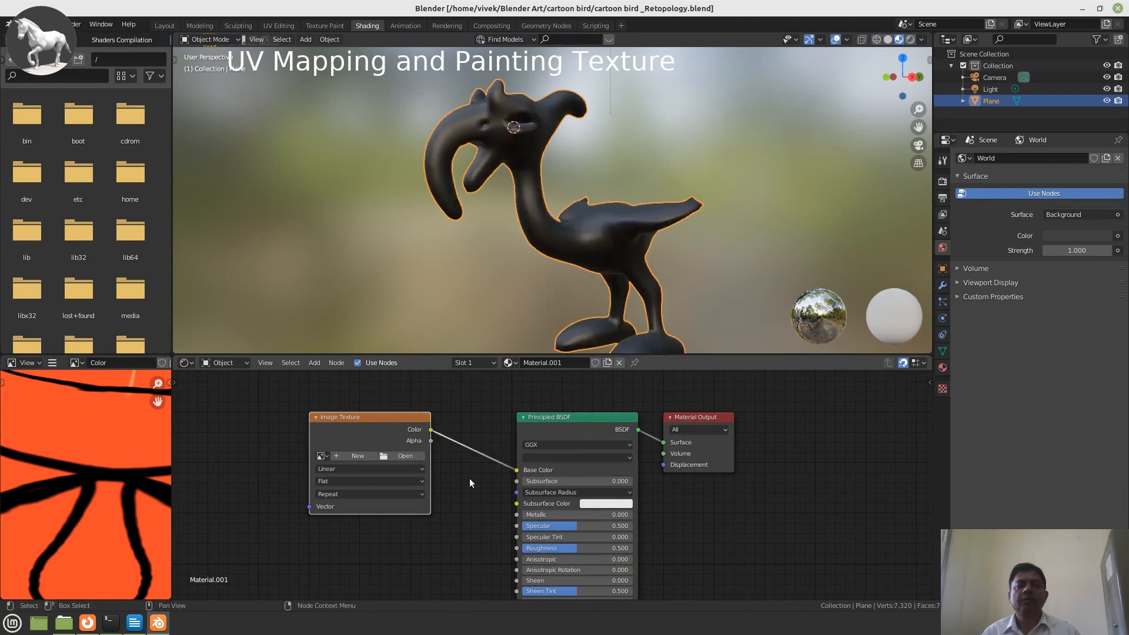
Load Color.png from the cartoon bird folder into the Image Texture node and check the textured bird from its other side.
click(405, 456)
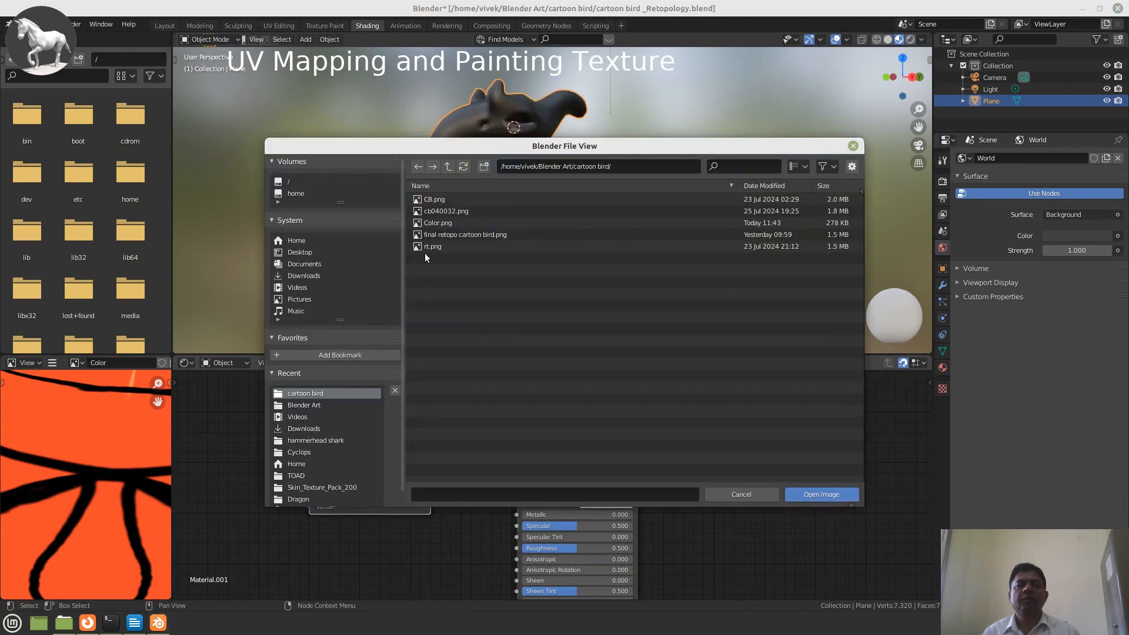
click(440, 223)
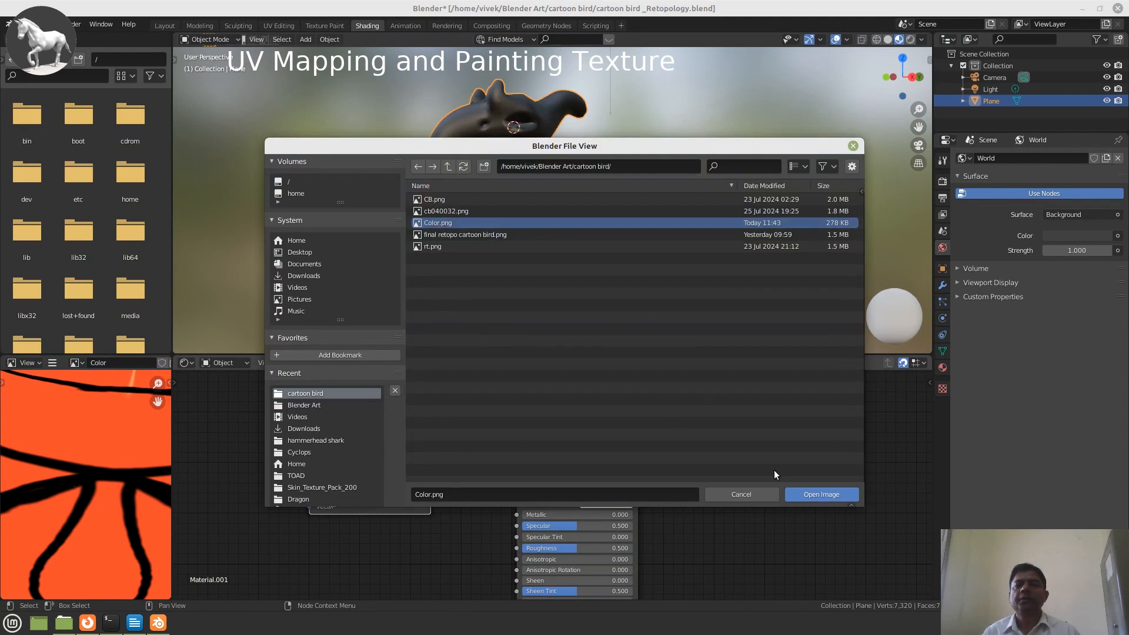
click(817, 494)
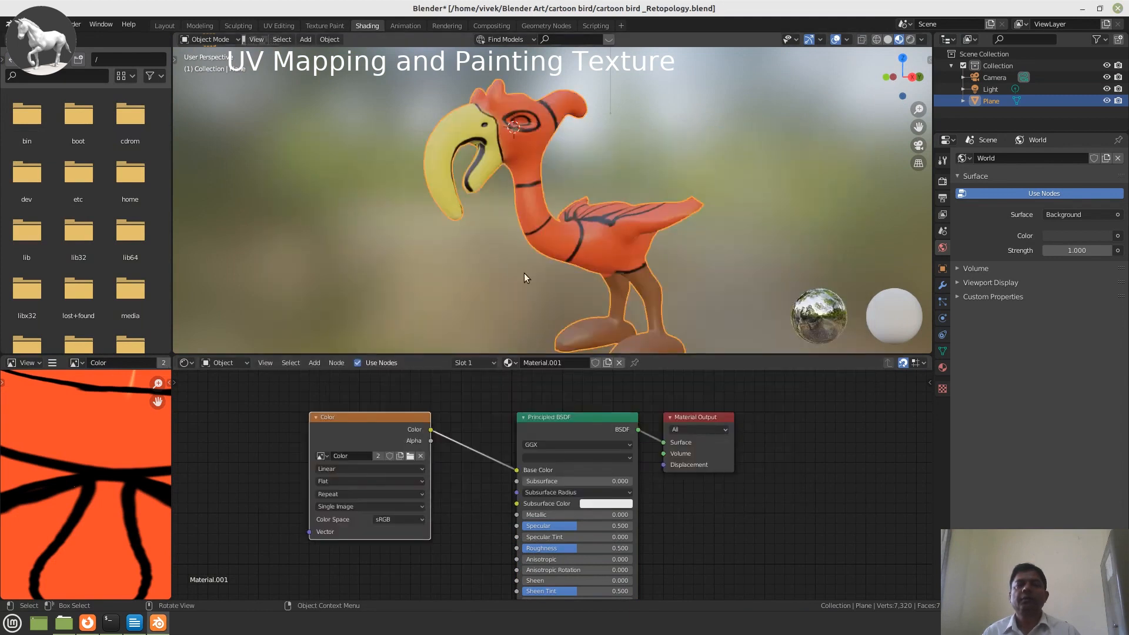
click(484, 253)
middle_drag(479, 251, 666, 266)
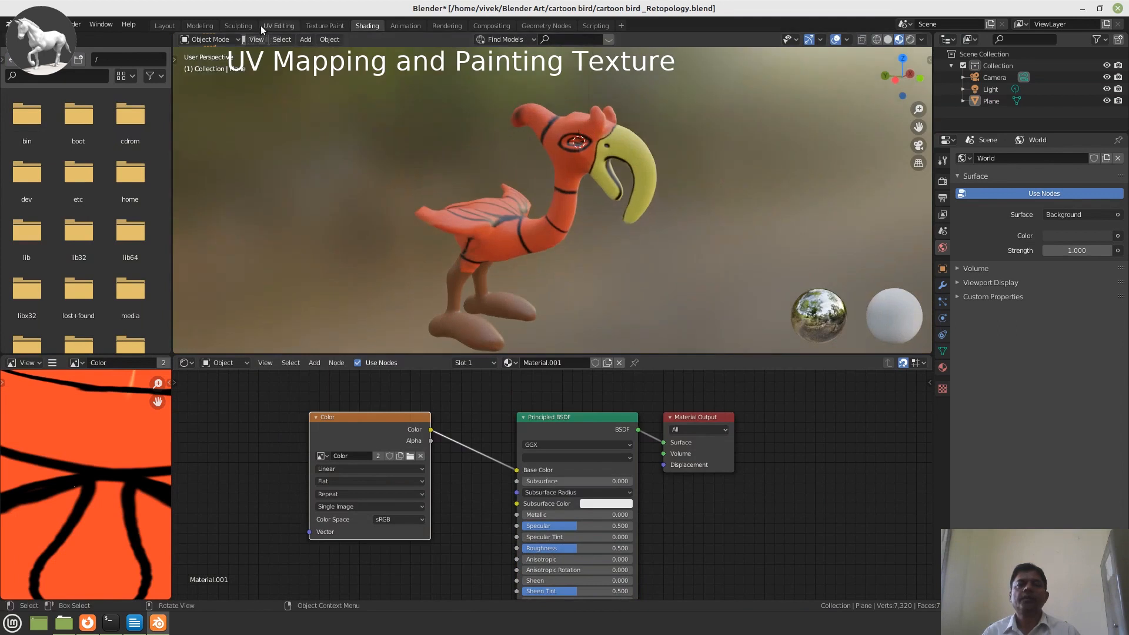
Display the bird with rendered shading in Object Mode of the Modeling workspace, and save the file.
click(190, 26)
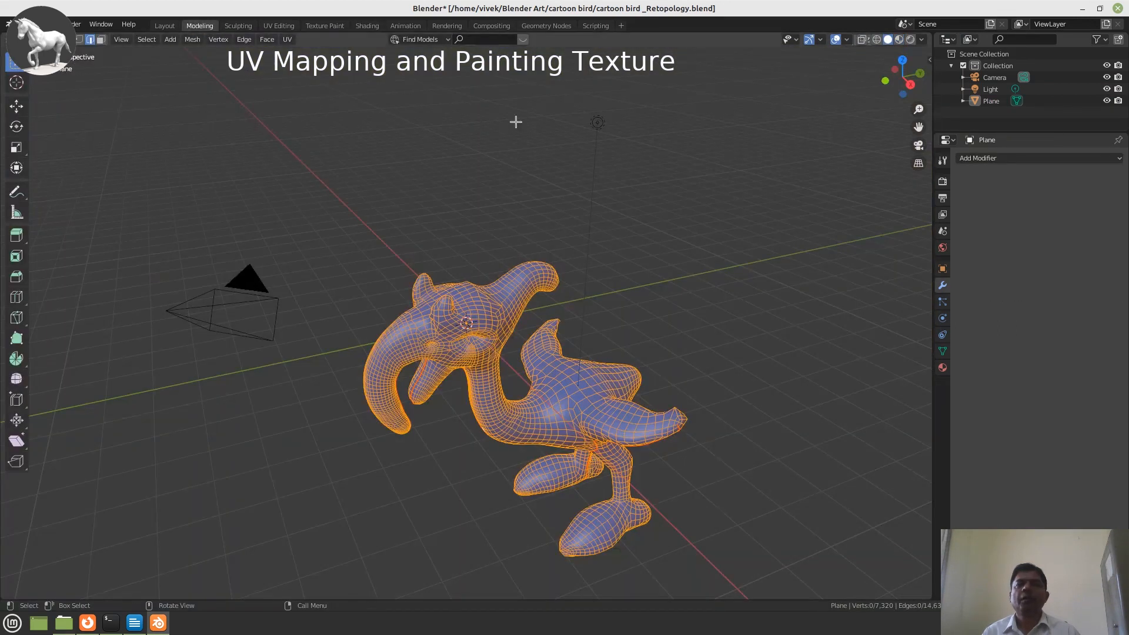
click(910, 40)
key(a)
middle_drag(637, 302, 400, 310)
key(Tab)
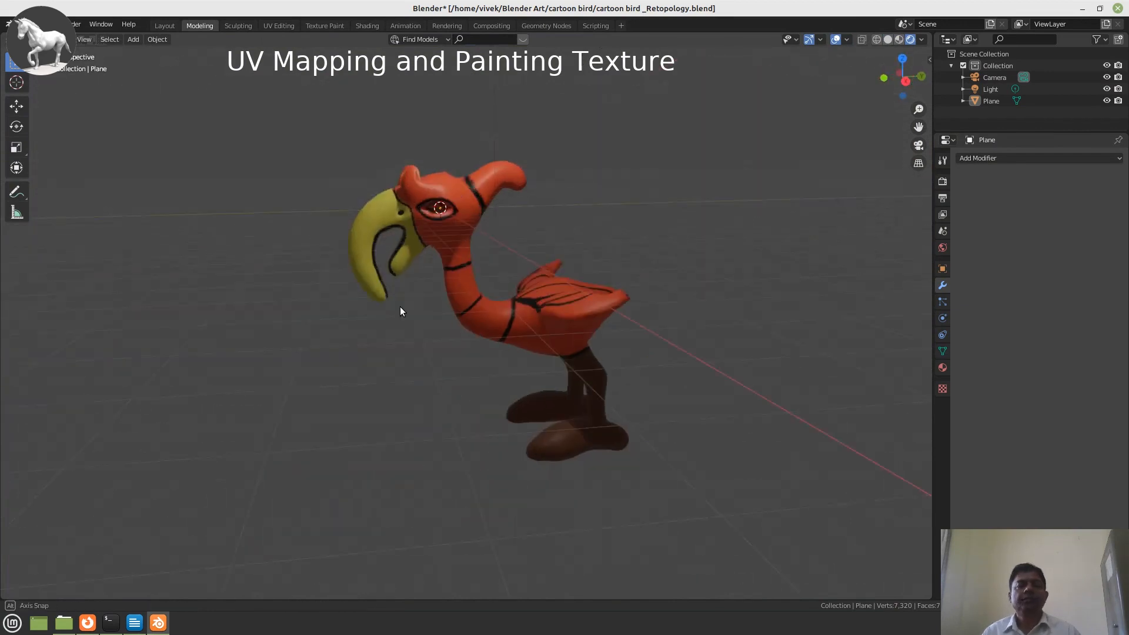
key(ctrl+s)
Change the scene light to a Sun light and set its strength to 8.
scroll(400, 310, up, 2)
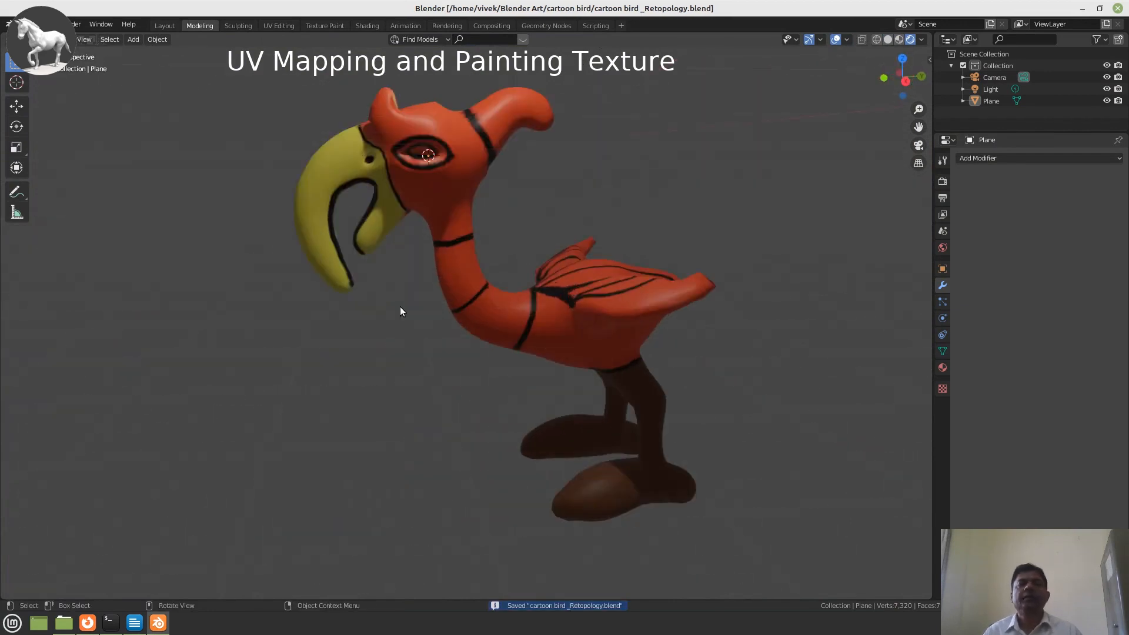
middle_drag(400, 311, 501, 335)
middle_drag(429, 317, 403, 355)
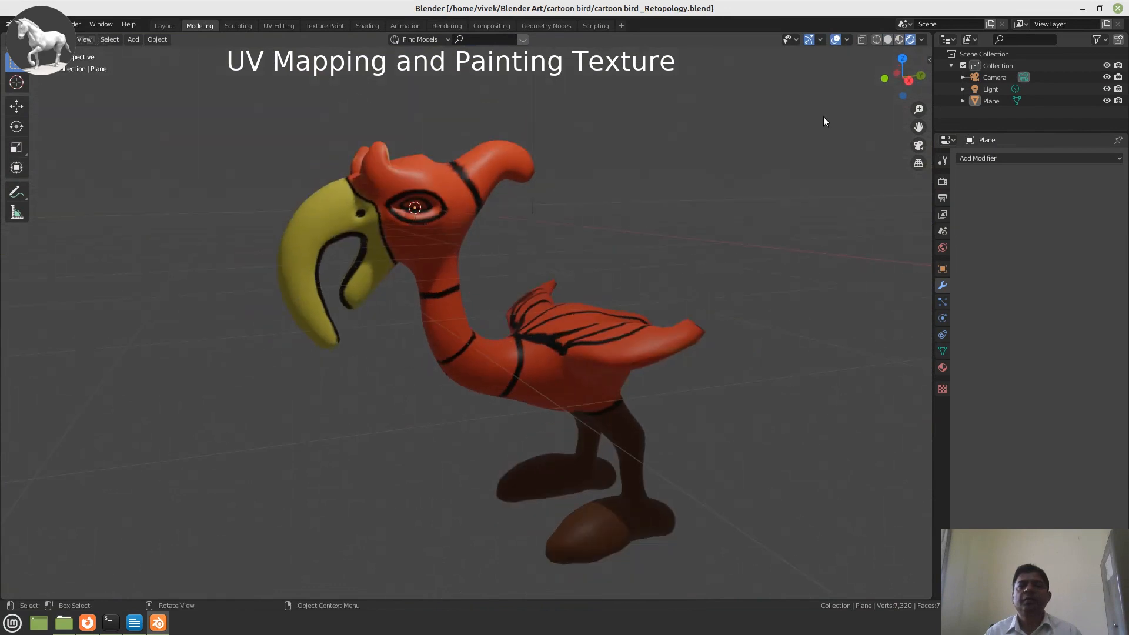
scroll(709, 159, down, 5)
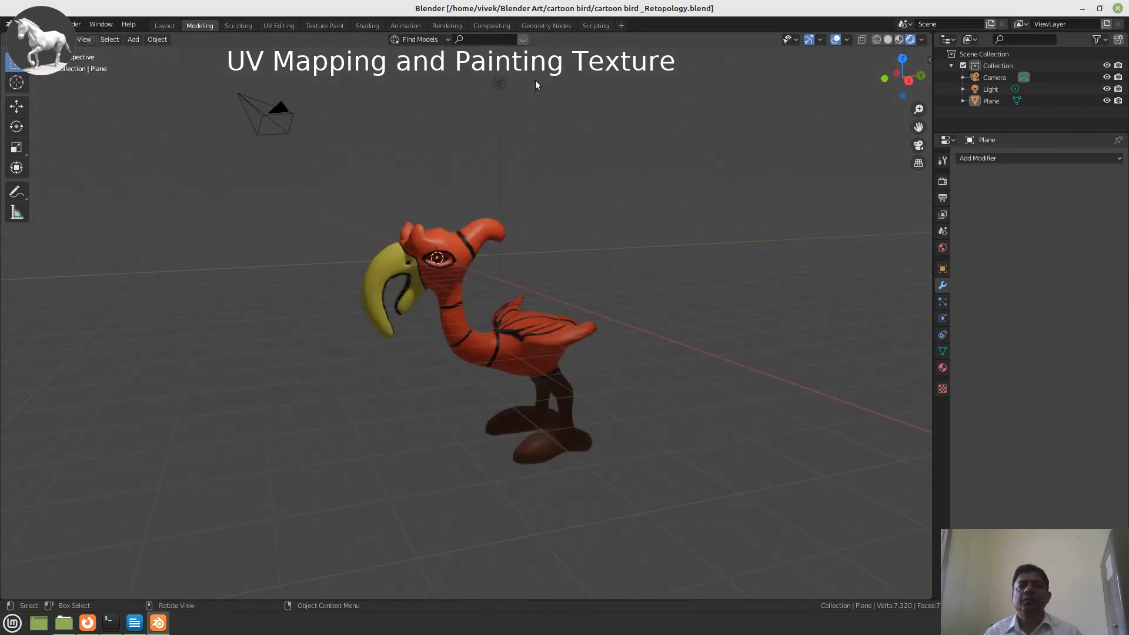
click(500, 84)
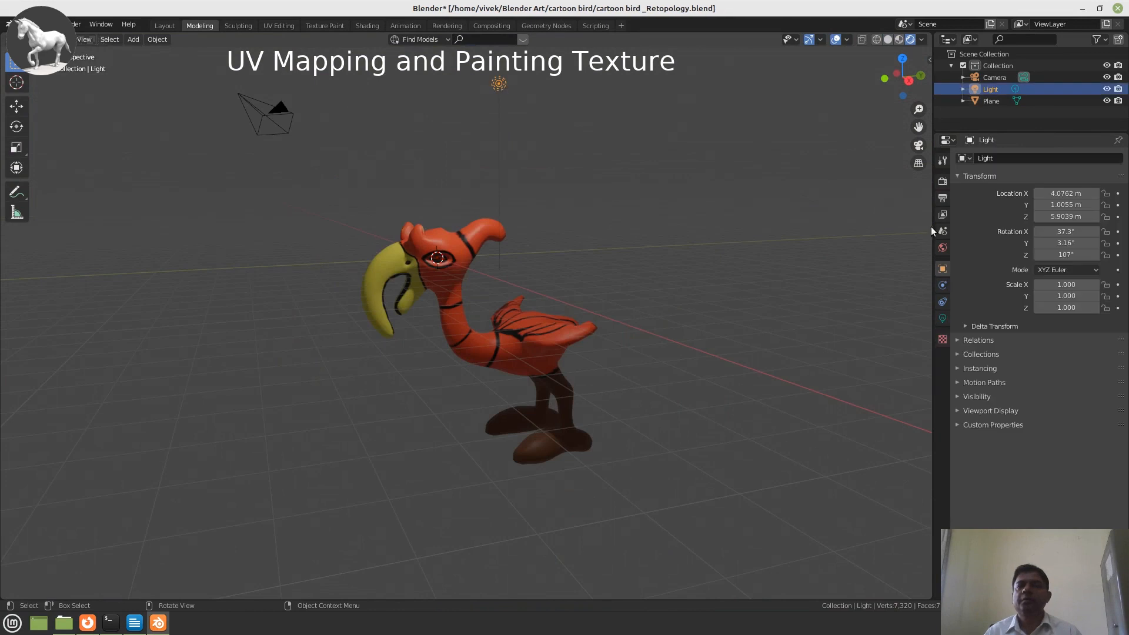
click(941, 317)
click(1019, 207)
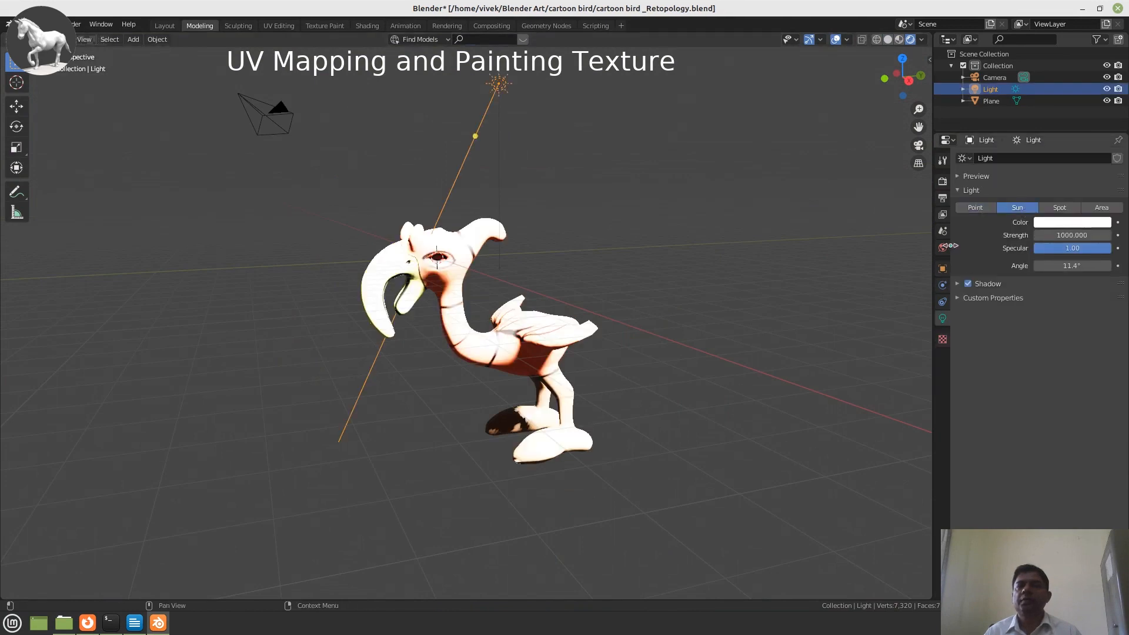
click(1064, 235)
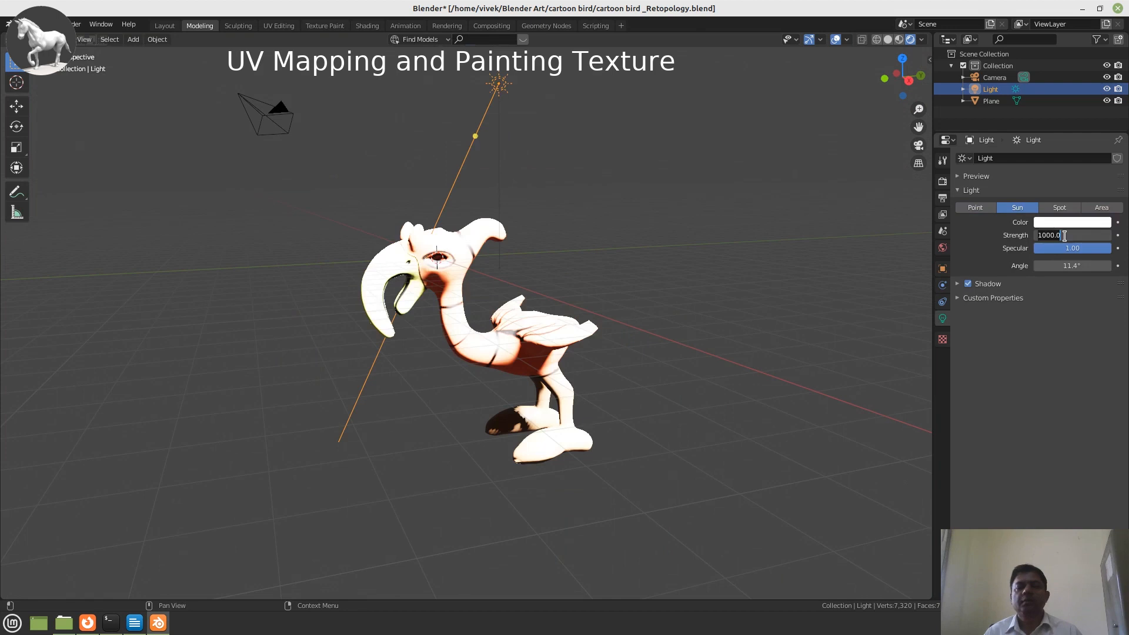
text(8)
key(Return)
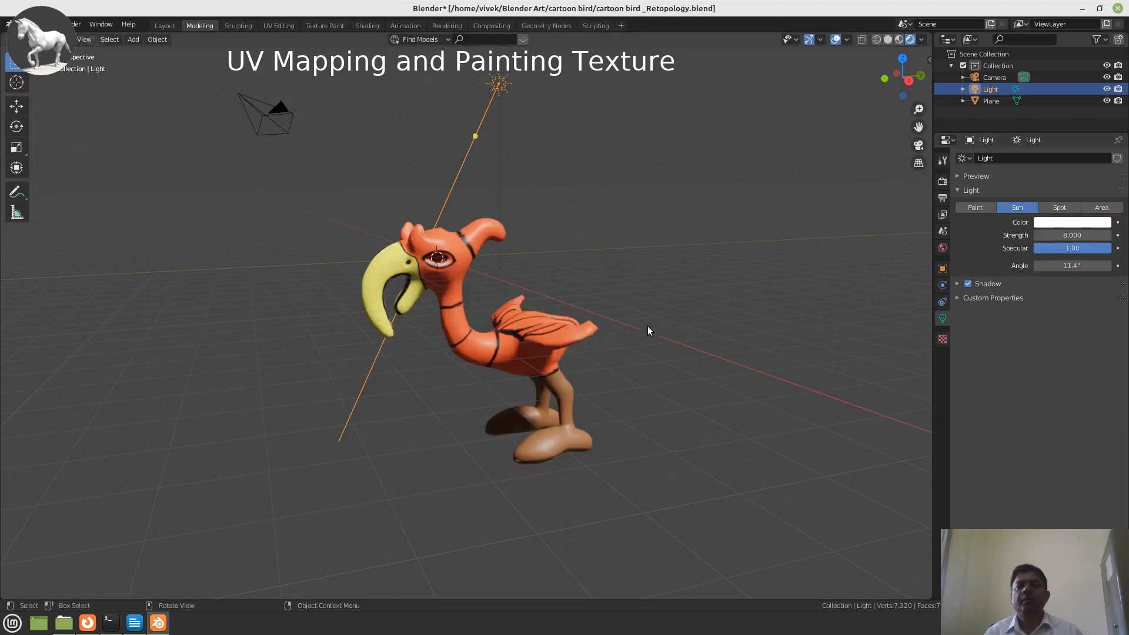
Deselect the light and examine the rendered bird's painted texture up close.
middle_drag(647, 326, 651, 362)
click(652, 341)
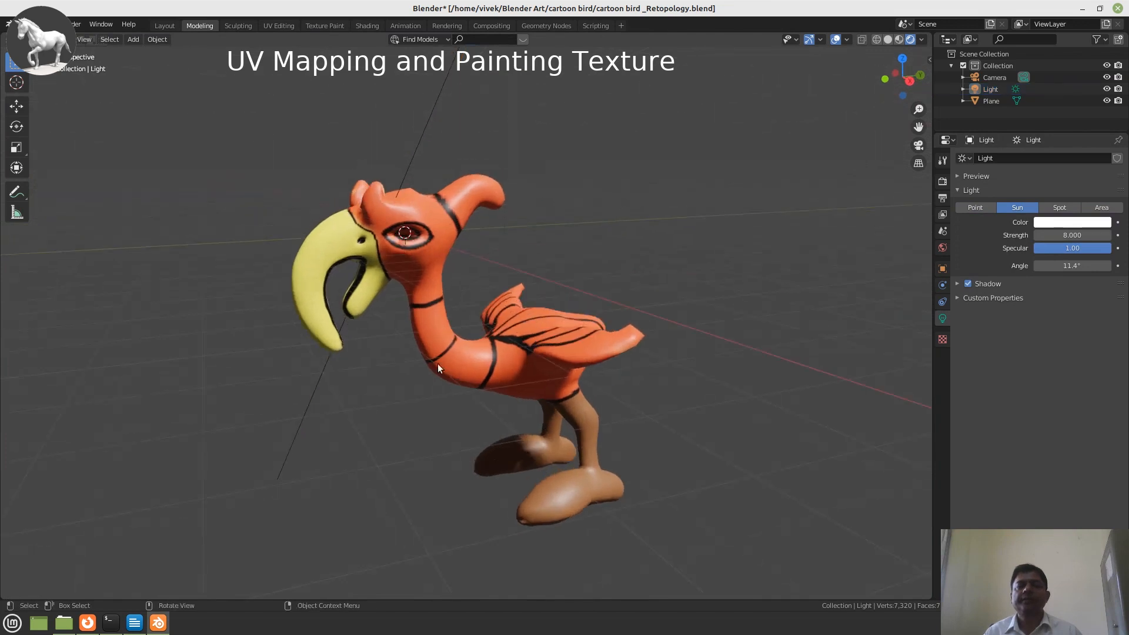
middle_drag(380, 404, 486, 347)
scroll(445, 407, up, 3)
scroll(474, 349, up, 2)
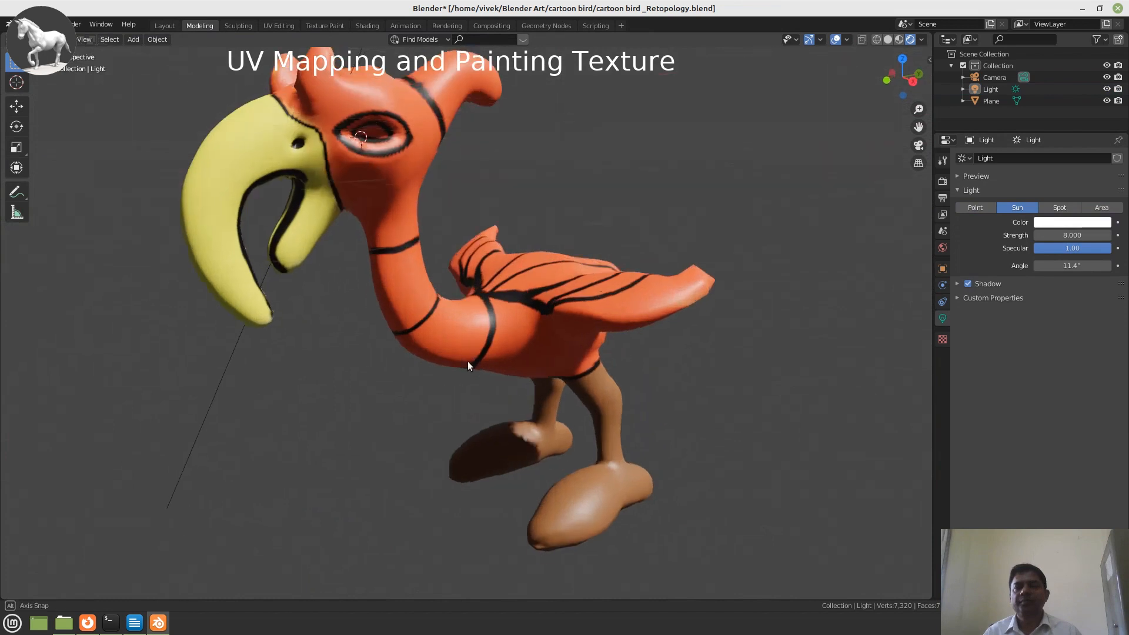